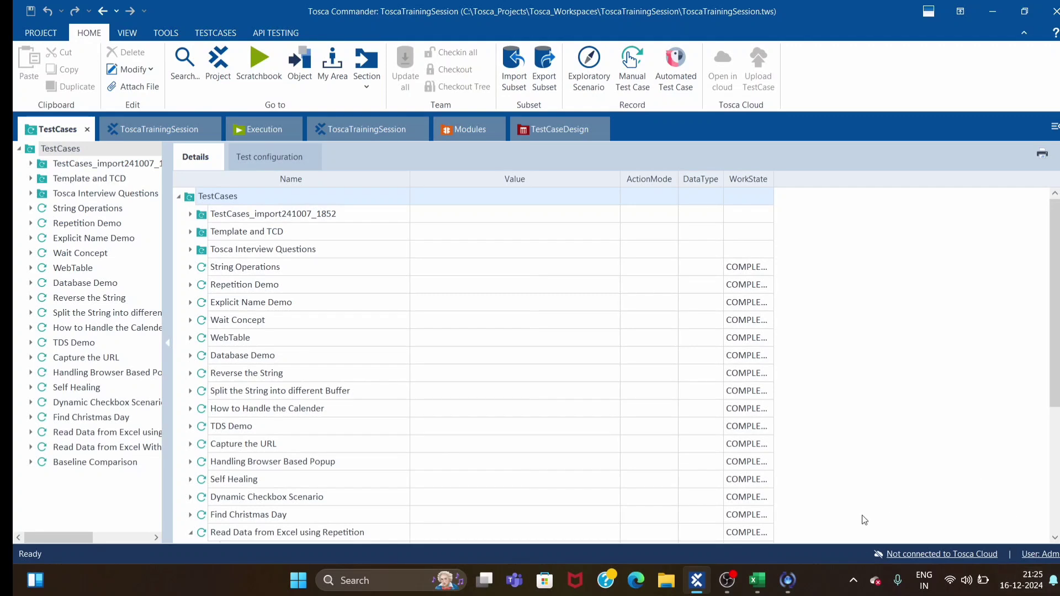
Step: Switch to the City workbook in Excel and examine the area names in column A and codes in column B
{"action": "left_click", "coordinate": [762, 588]}
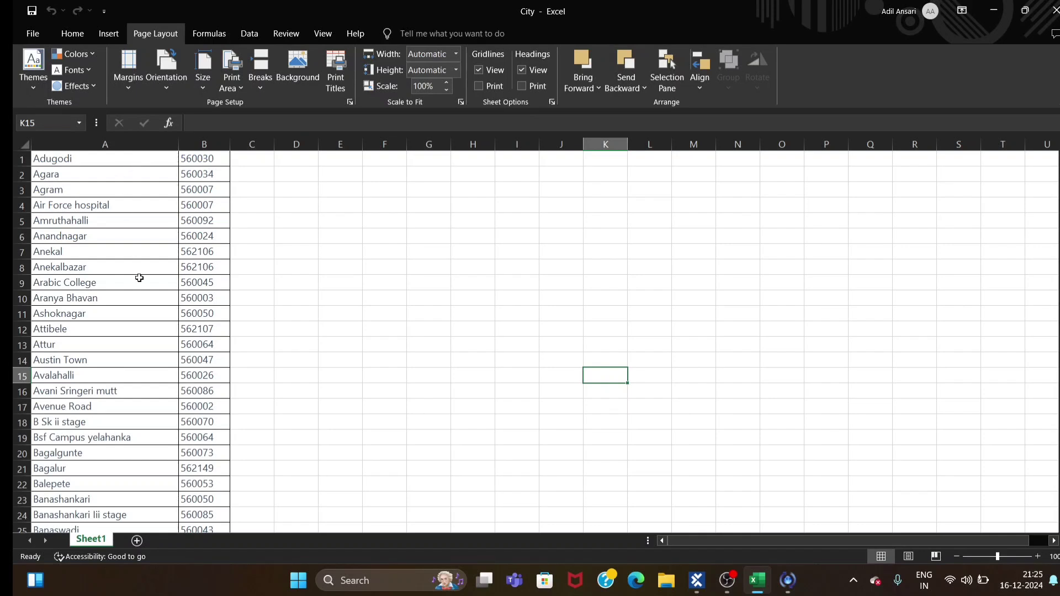
{"action": "scroll", "coordinate": [102, 452], "scroll_direction": "down", "scroll_amount": 3}
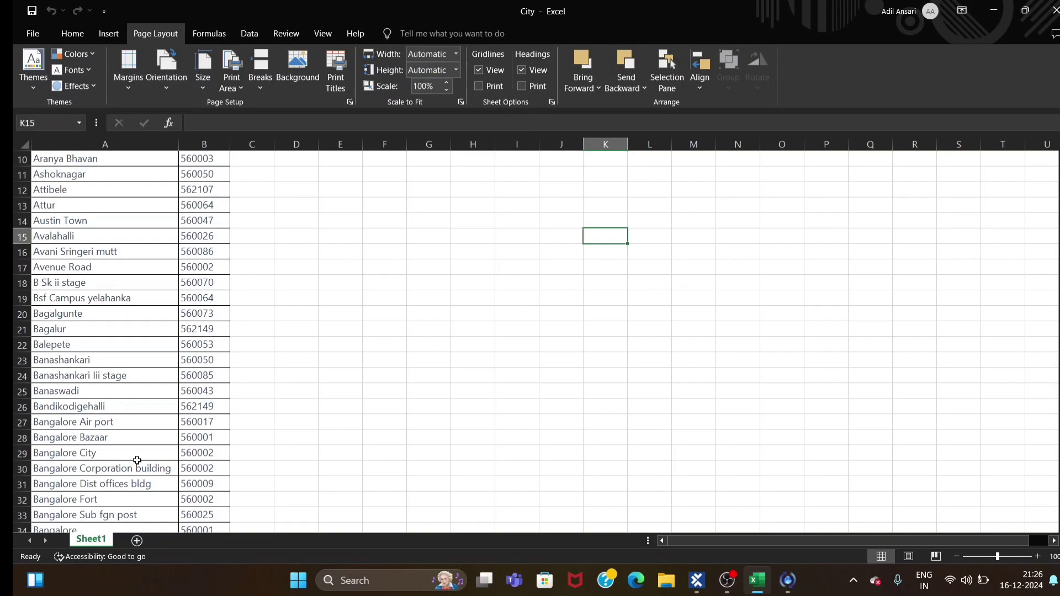
{"action": "scroll", "coordinate": [136, 461], "scroll_direction": "up", "scroll_amount": 3}
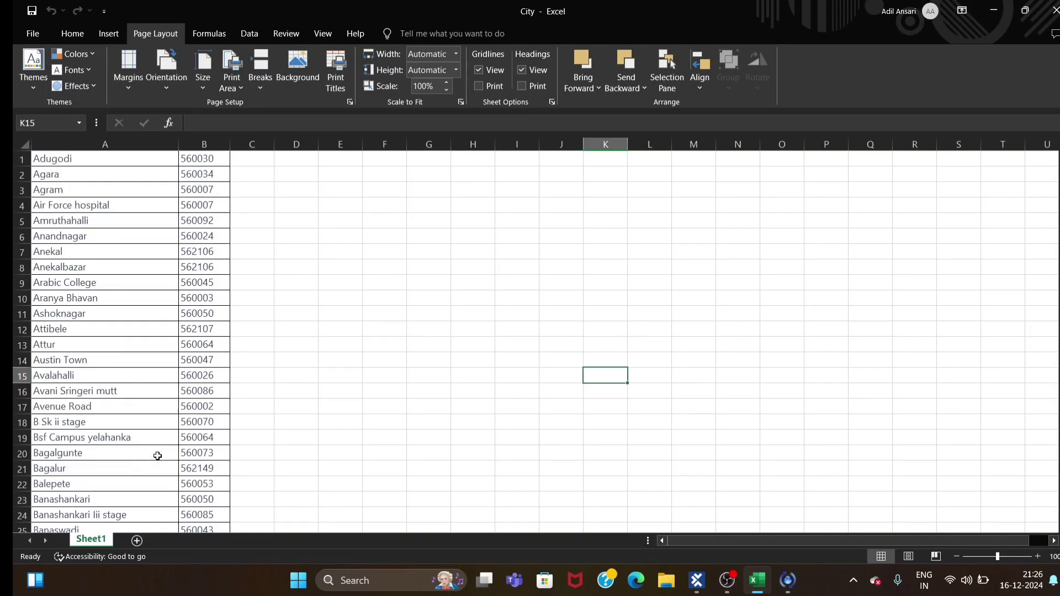
{"action": "left_click", "coordinate": [95, 363]}
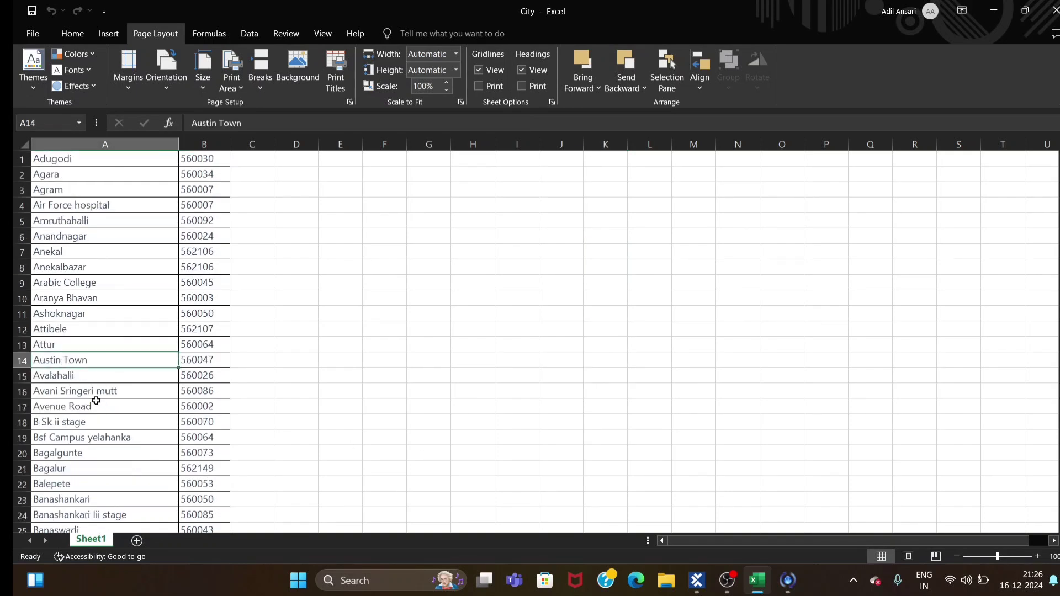
{"action": "left_click", "coordinate": [67, 332]}
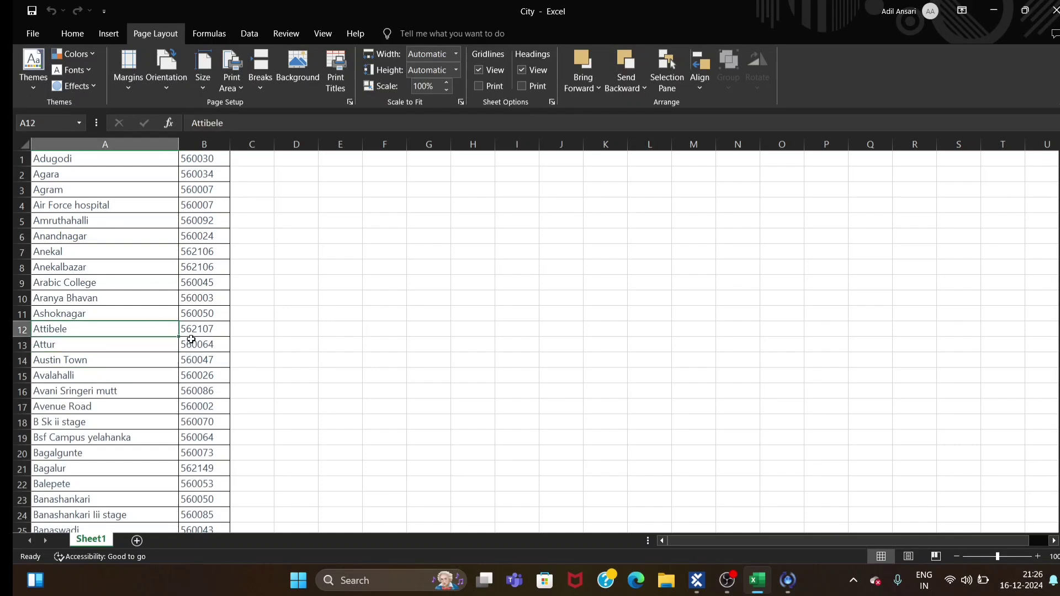
{"action": "left_click", "coordinate": [256, 329]}
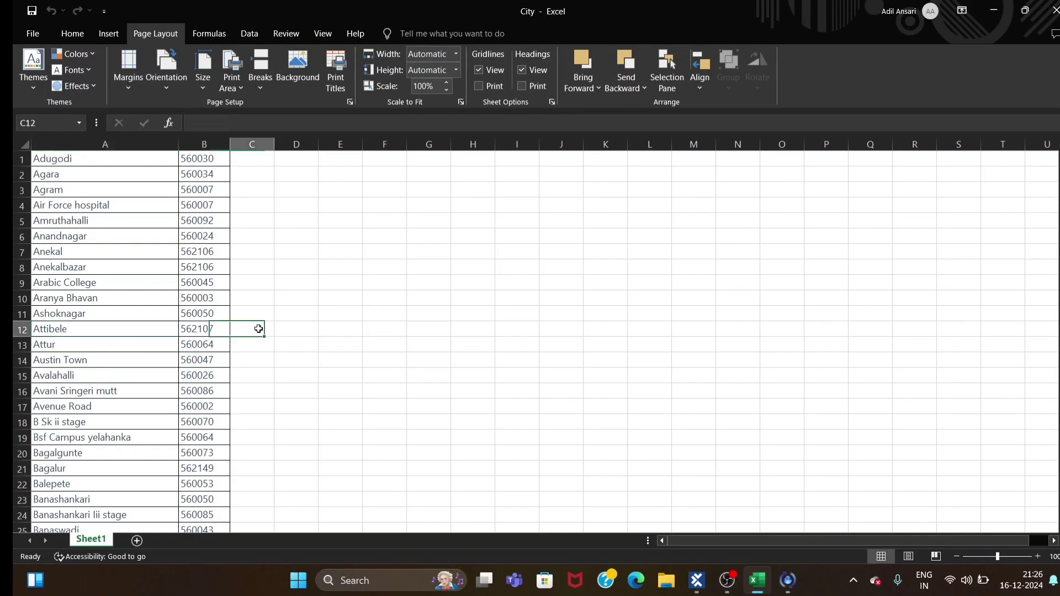
Step: Look through the list further down and inspect the Domlur and Goraguntepalya entries, including the code beside Goraguntepalya
{"action": "scroll", "coordinate": [104, 394], "scroll_direction": "down", "scroll_amount": 11}
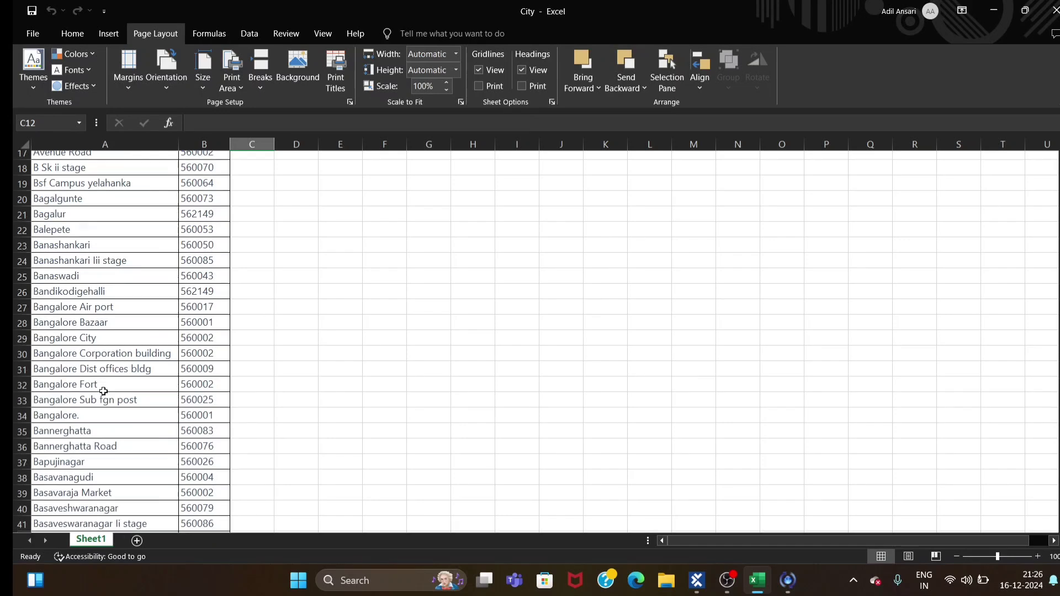
{"action": "scroll", "coordinate": [103, 389], "scroll_direction": "down", "scroll_amount": 5}
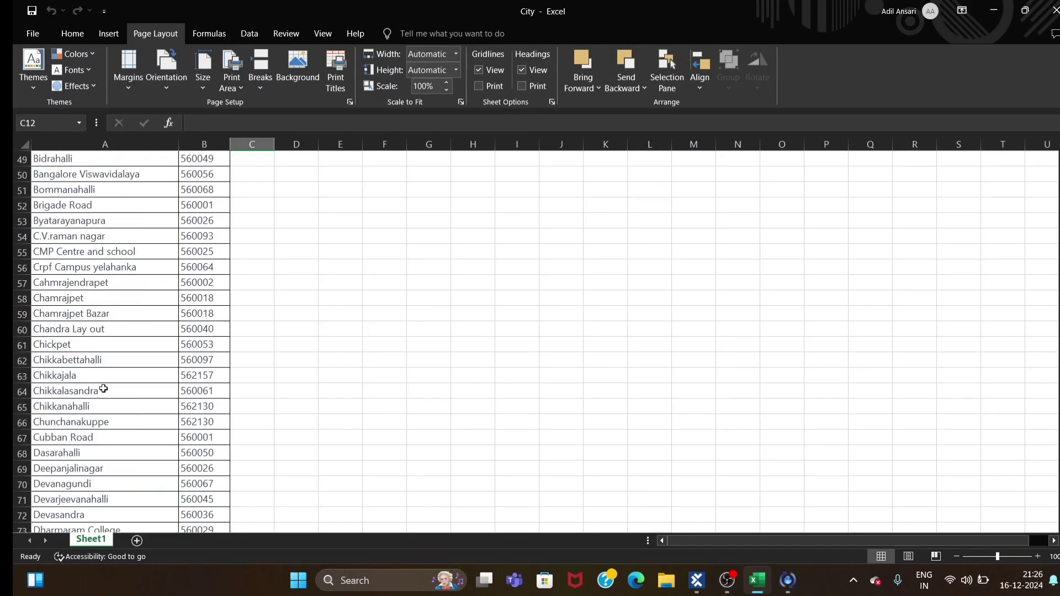
{"action": "scroll", "coordinate": [103, 389], "scroll_direction": "down", "scroll_amount": 5}
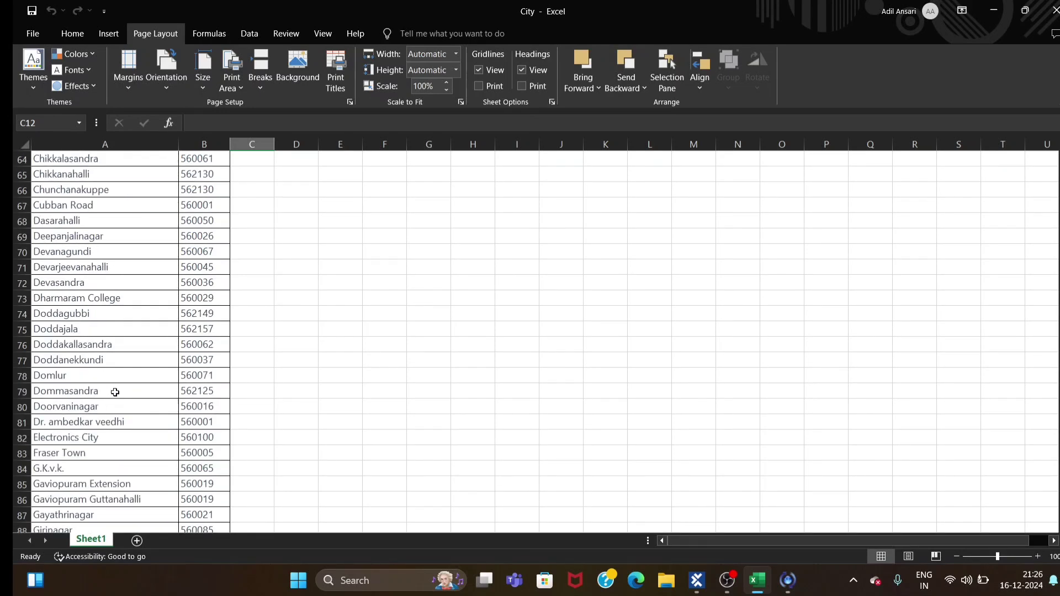
{"action": "left_click", "coordinate": [89, 376]}
{"action": "scroll", "coordinate": [132, 424], "scroll_direction": "down", "scroll_amount": 1}
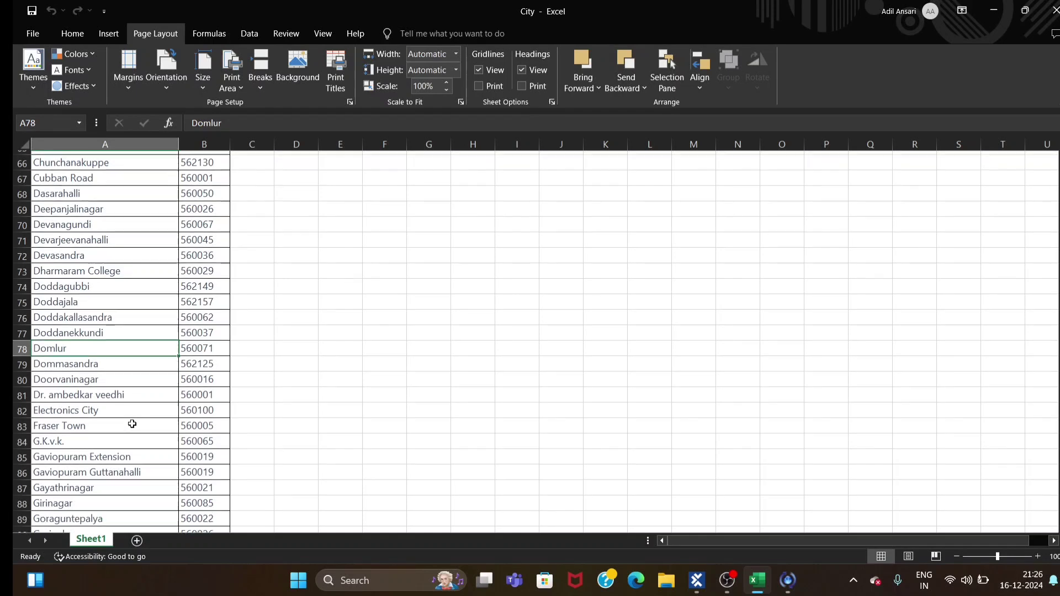
{"action": "scroll", "coordinate": [132, 423], "scroll_direction": "down", "scroll_amount": 1}
{"action": "left_click", "coordinate": [71, 452]}
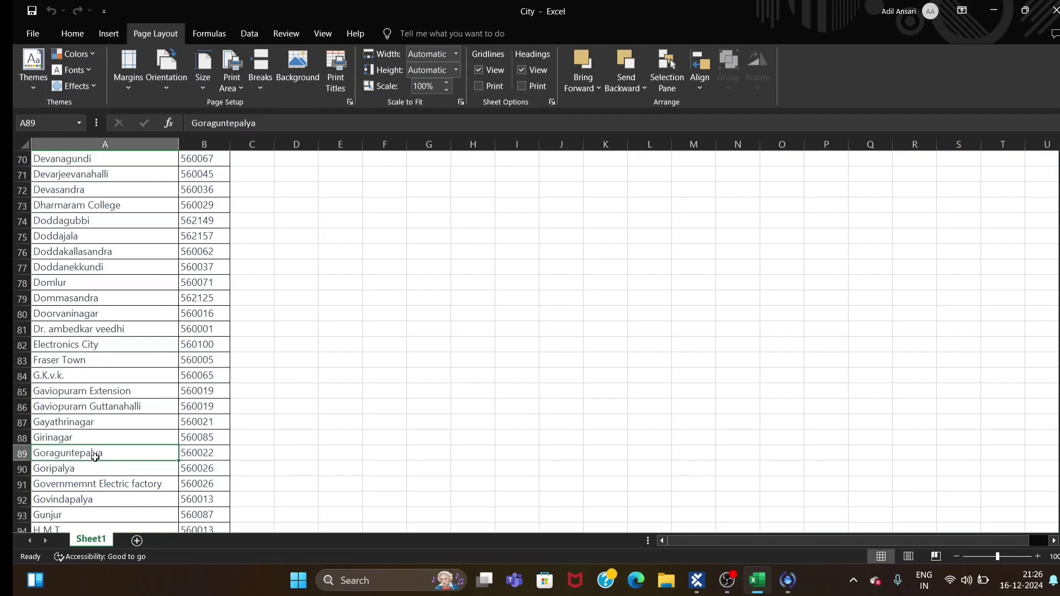
{"action": "left_click", "coordinate": [205, 453]}
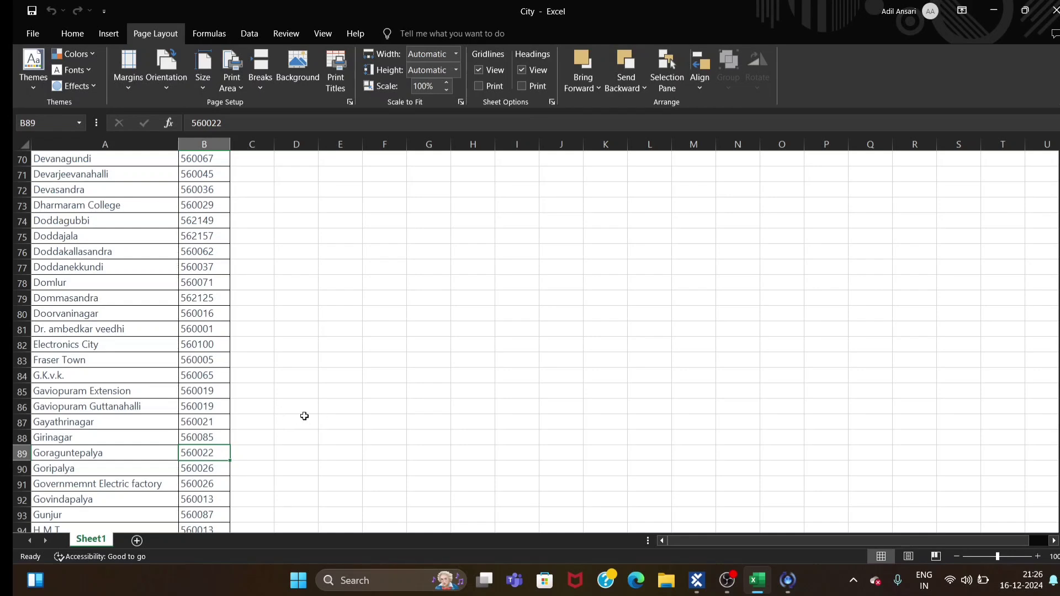
Step: Highlight the two-column data range from A1 to B160, then clear the selection and return to the first row
{"action": "scroll", "coordinate": [256, 440], "scroll_direction": "up", "scroll_amount": 12}
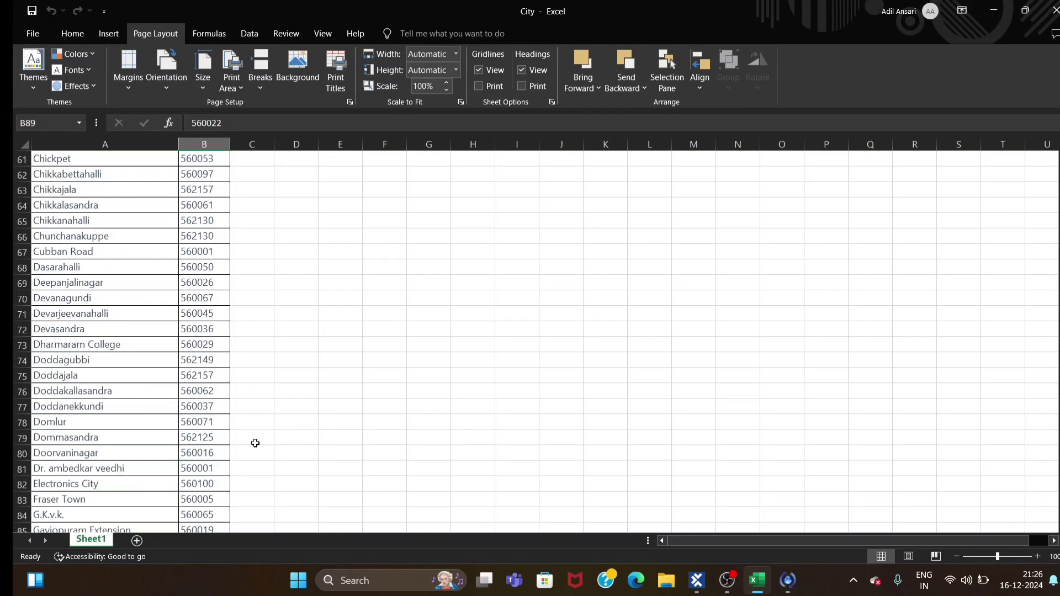
{"action": "scroll", "coordinate": [255, 439], "scroll_direction": "up", "scroll_amount": 11}
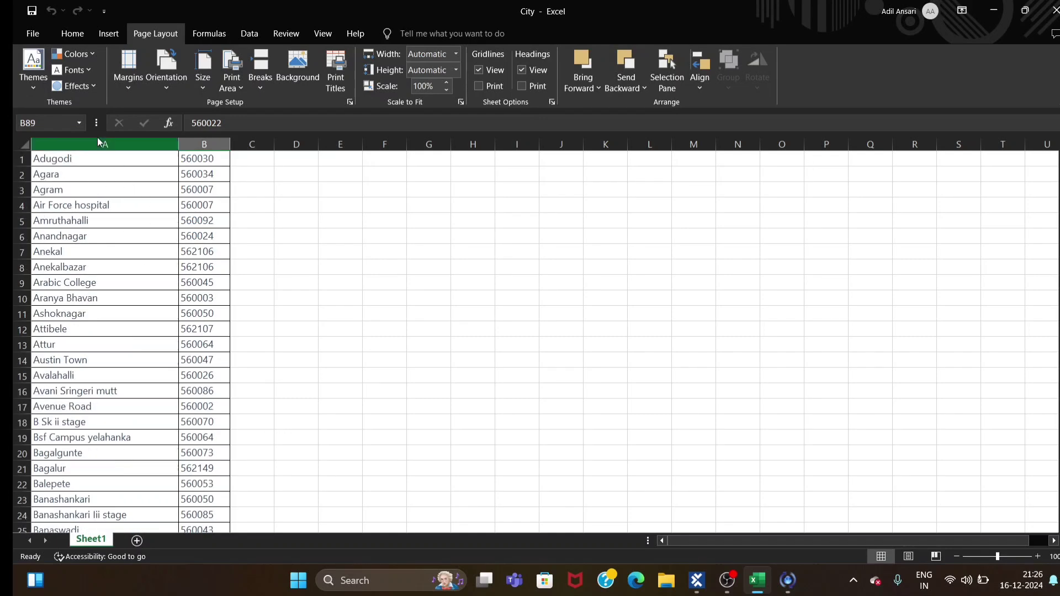
{"action": "left_click_drag", "start_coordinate": [78, 157], "coordinate": [210, 486]}
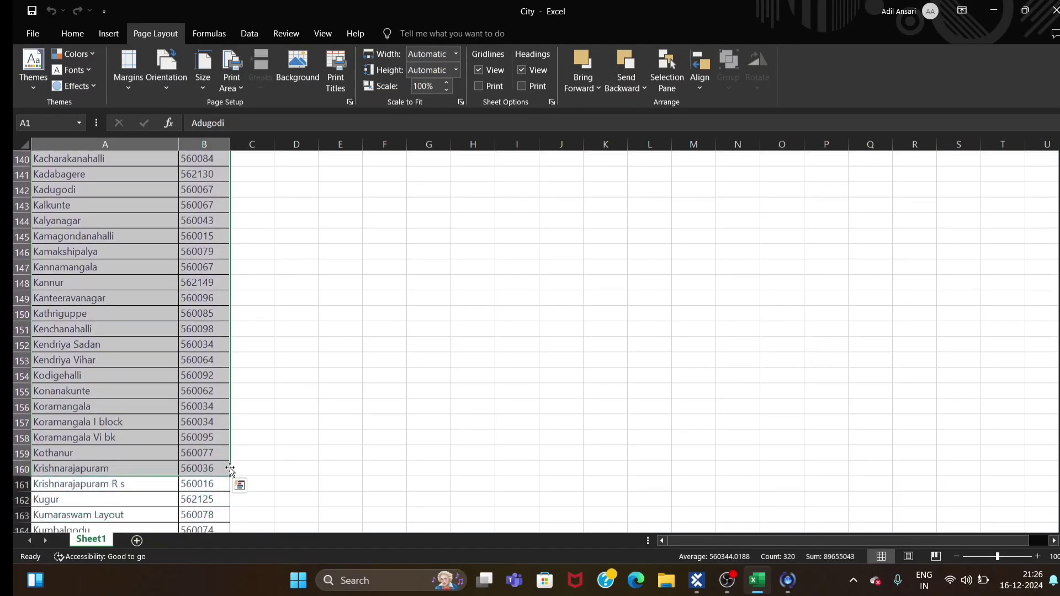
{"action": "scroll", "coordinate": [370, 426], "scroll_direction": "up", "scroll_amount": 5}
{"action": "scroll", "coordinate": [370, 426], "scroll_direction": "up", "scroll_amount": 18}
{"action": "left_click", "coordinate": [386, 360]}
{"action": "scroll", "coordinate": [310, 360], "scroll_direction": "up", "scroll_amount": 11}
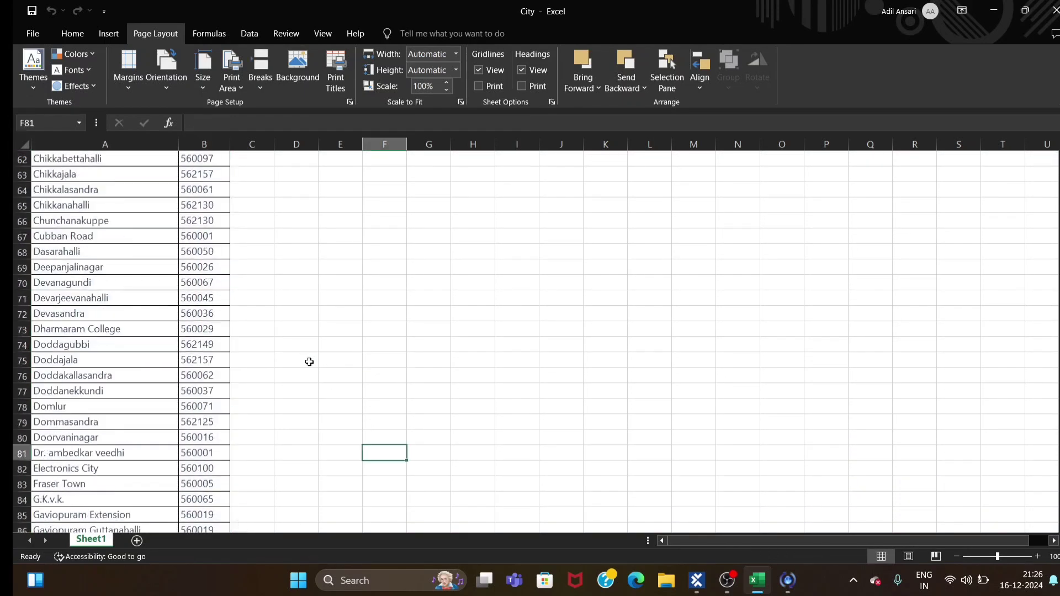
{"action": "scroll", "coordinate": [332, 368], "scroll_direction": "up", "scroll_amount": 11}
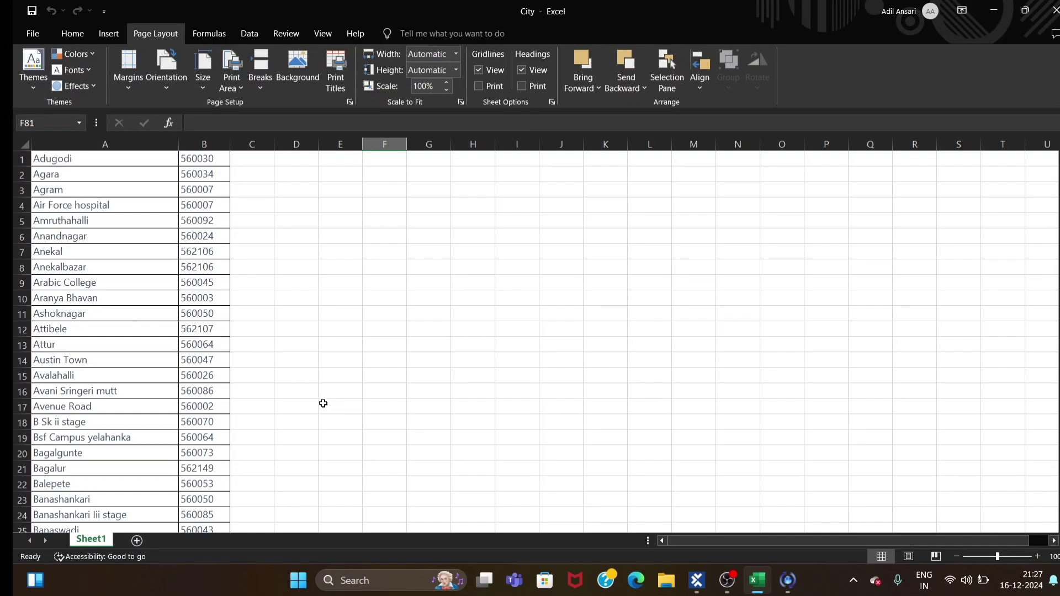
Step: Trace the rows from Adugodi down to Bangalore Fort in row 32 and inspect the code beside Bangalore Fort
{"action": "left_click", "coordinate": [86, 160]}
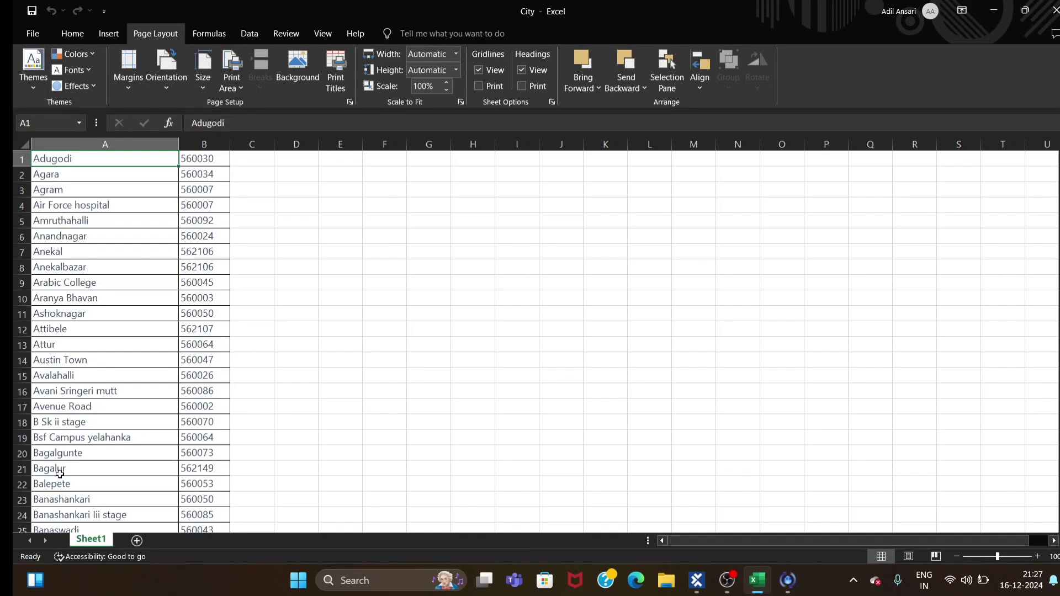
{"action": "scroll", "coordinate": [110, 513], "scroll_direction": "down", "scroll_amount": 3}
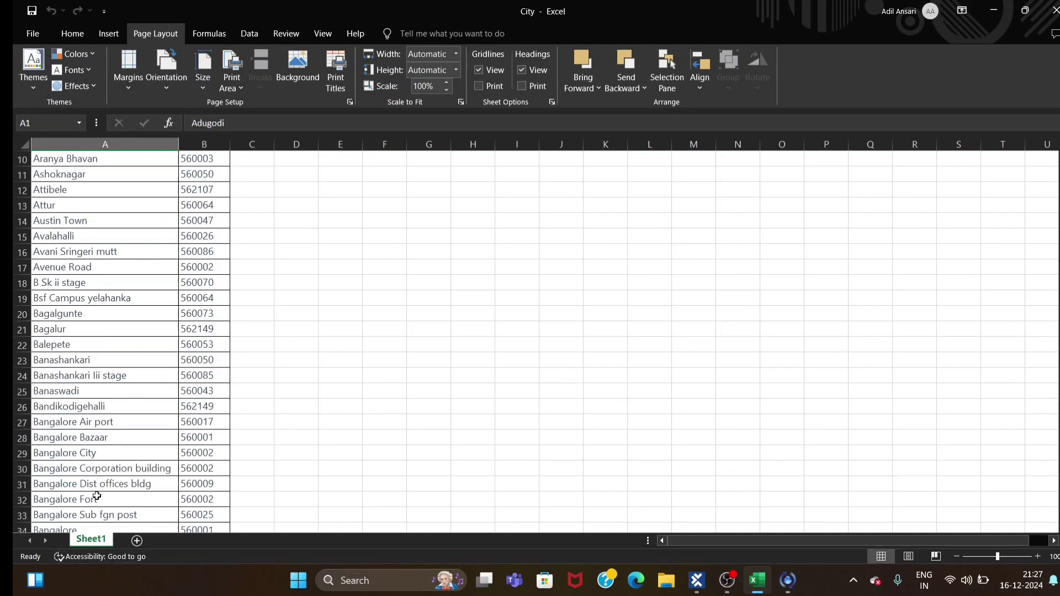
{"action": "left_click", "coordinate": [50, 500]}
{"action": "scroll", "coordinate": [100, 508], "scroll_direction": "up", "scroll_amount": 3}
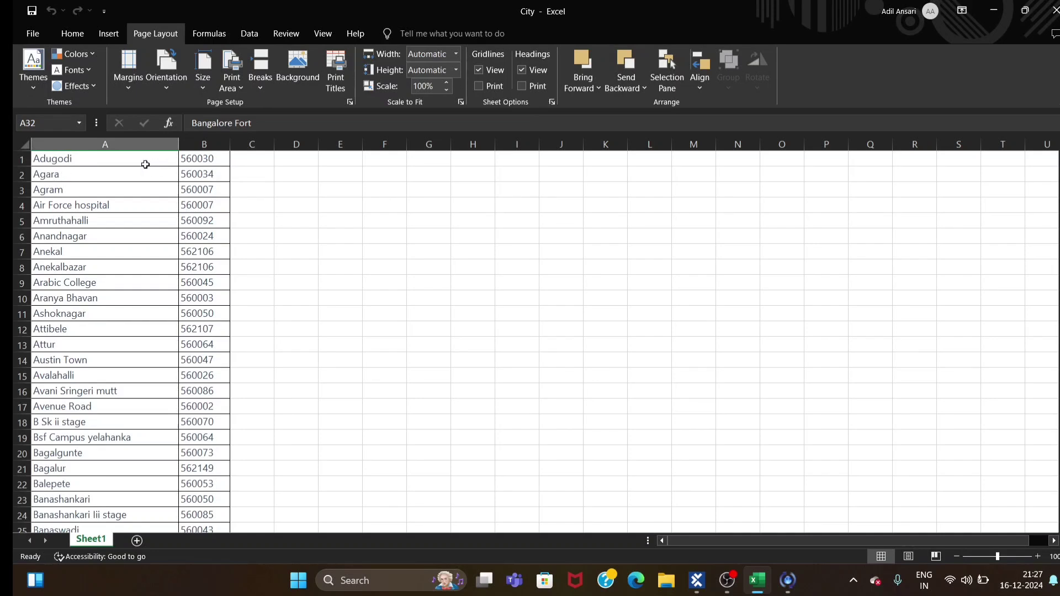
{"action": "left_click", "coordinate": [98, 178]}
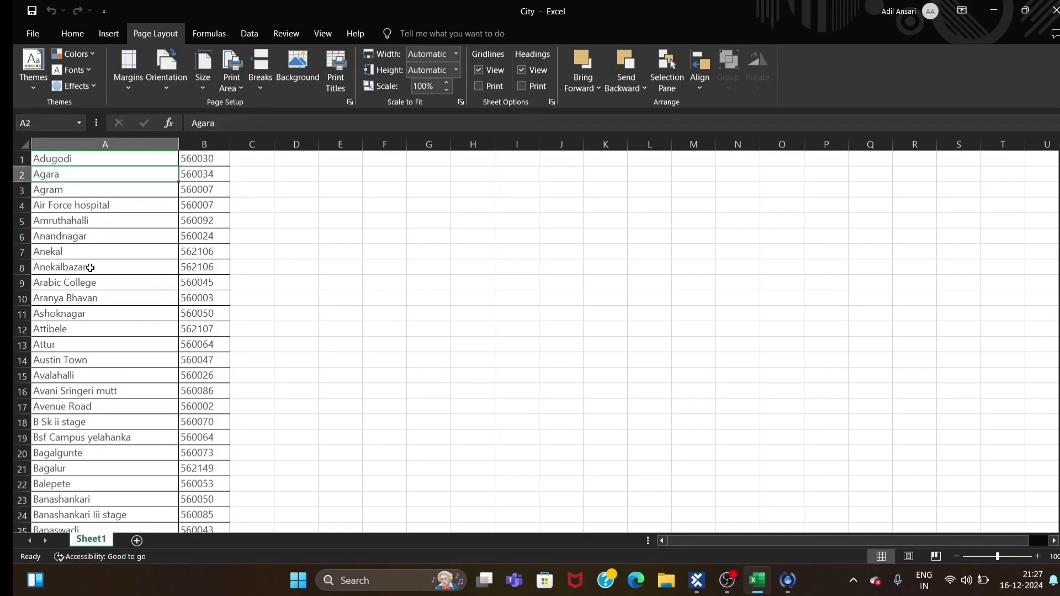
{"action": "scroll", "coordinate": [96, 314], "scroll_direction": "down", "scroll_amount": 2}
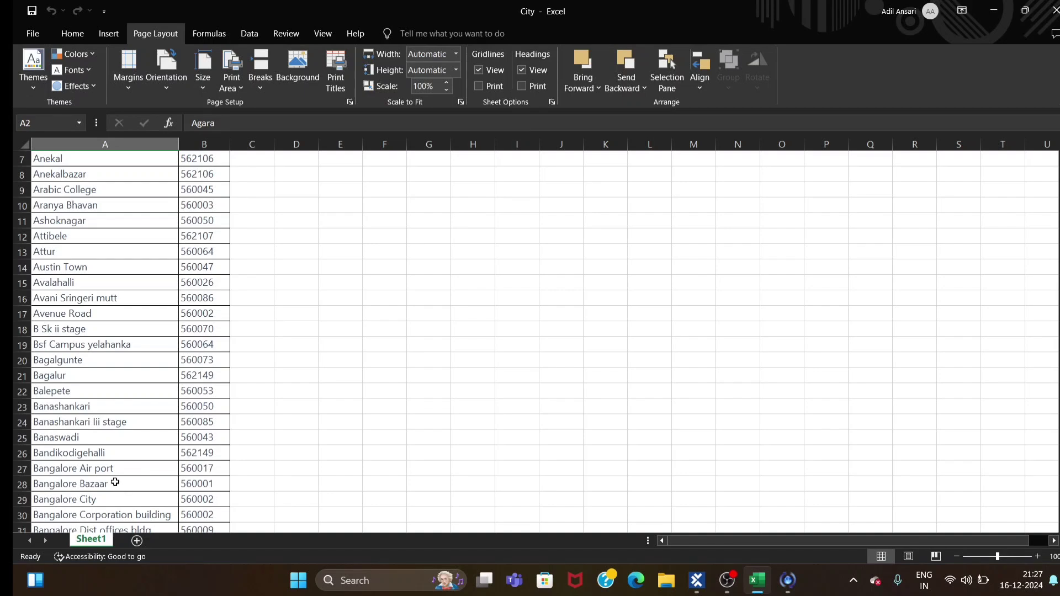
{"action": "left_click", "coordinate": [102, 468]}
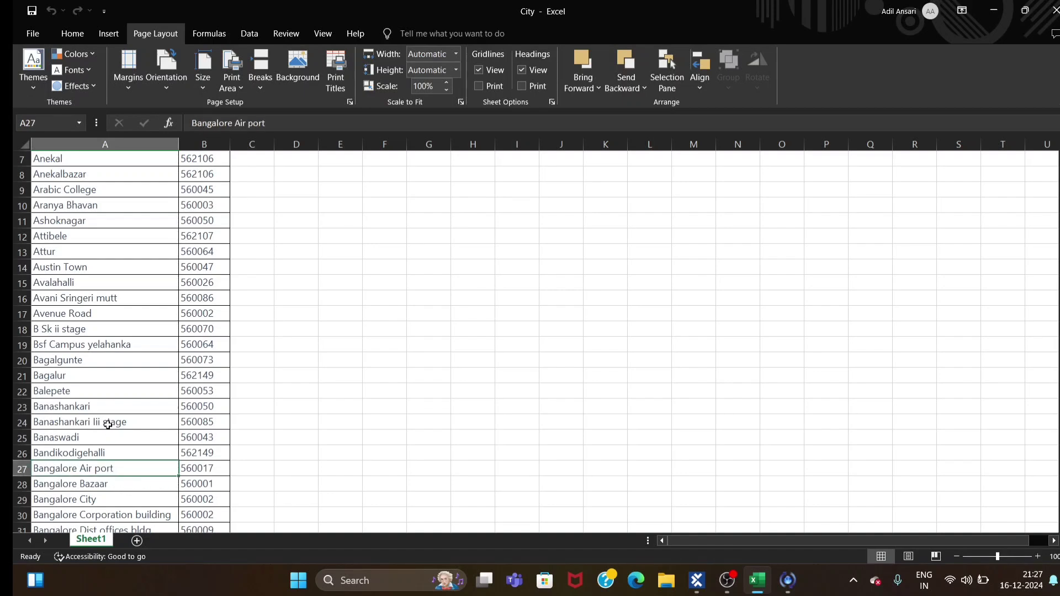
{"action": "scroll", "coordinate": [104, 436], "scroll_direction": "down", "scroll_amount": 2}
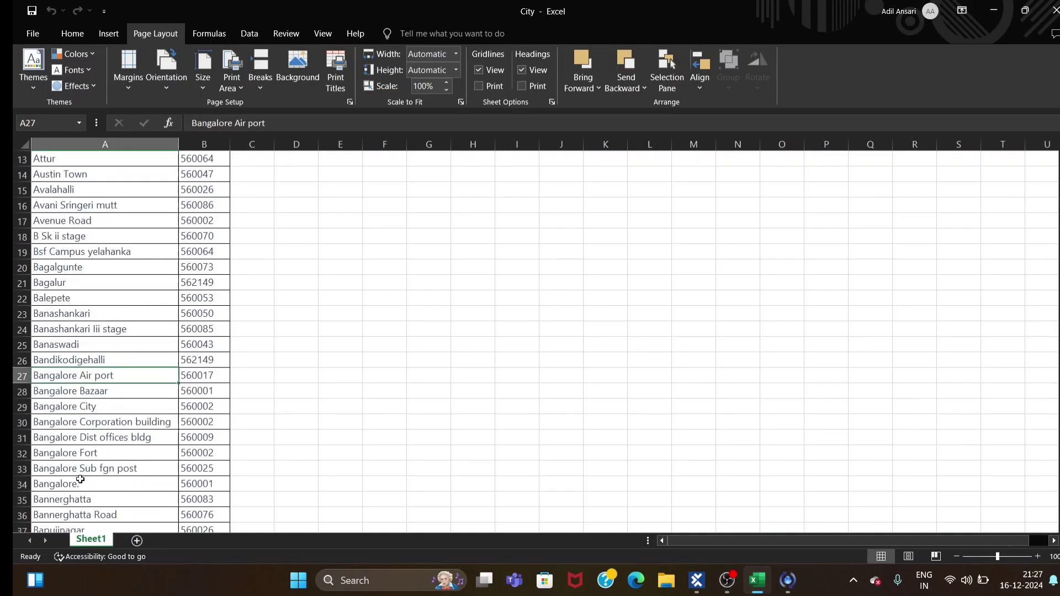
{"action": "left_click", "coordinate": [97, 454]}
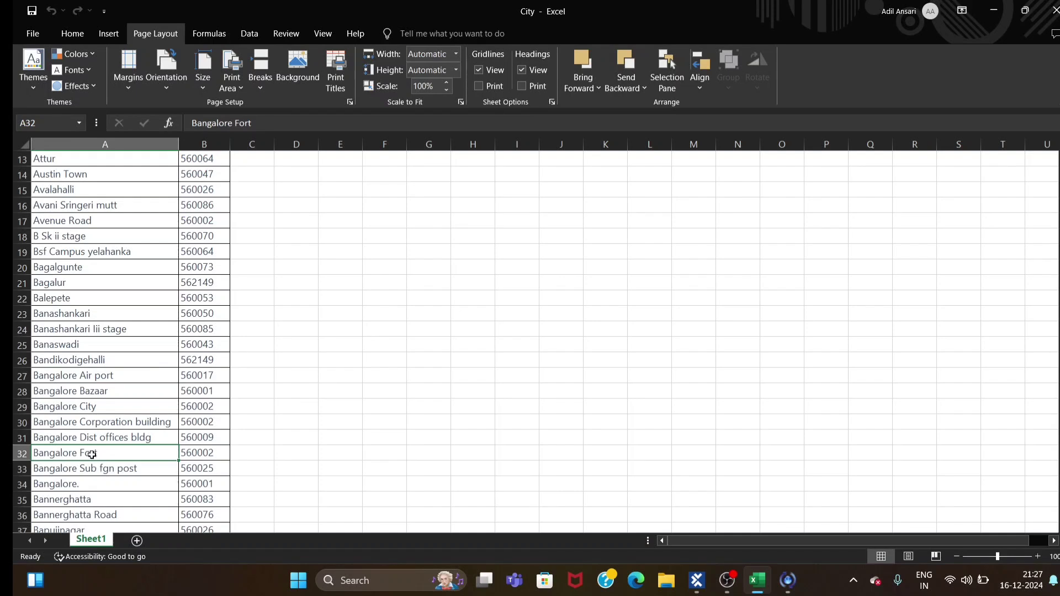
{"action": "left_click", "coordinate": [197, 452]}
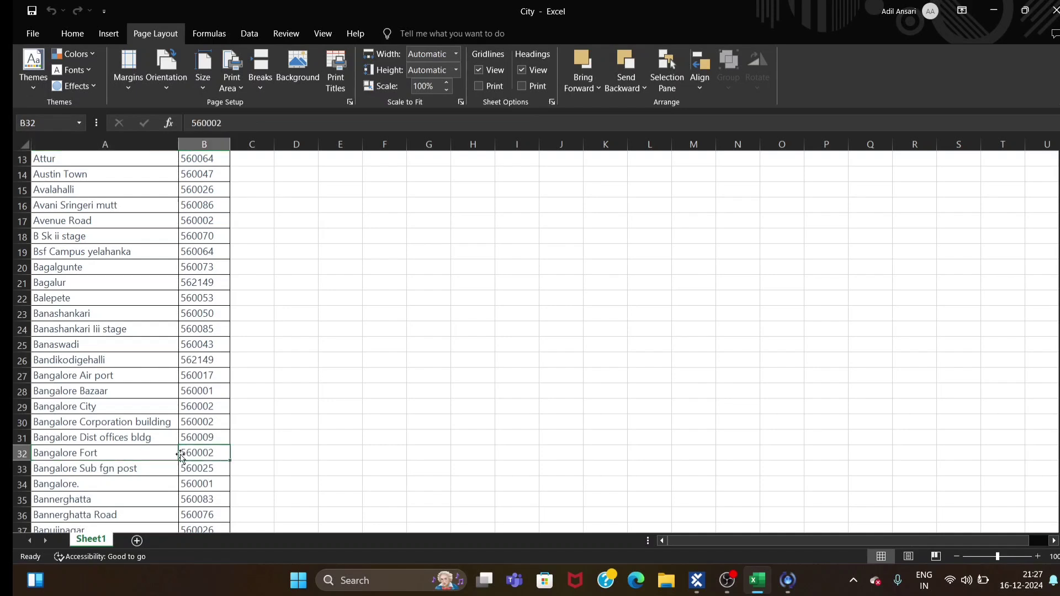
{"action": "left_click", "coordinate": [253, 456]}
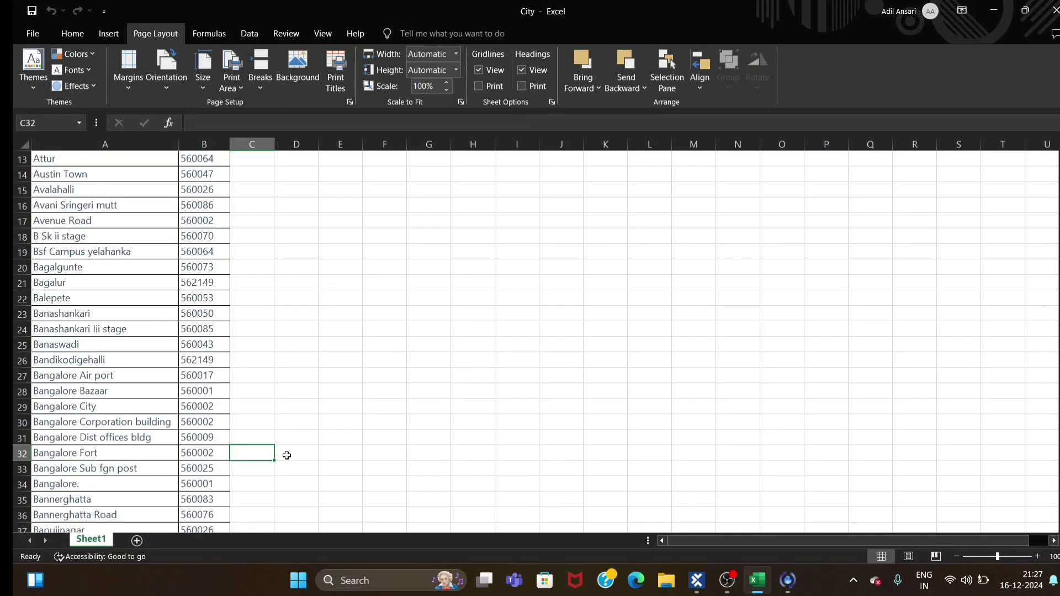
{"action": "left_click", "coordinate": [158, 455]}
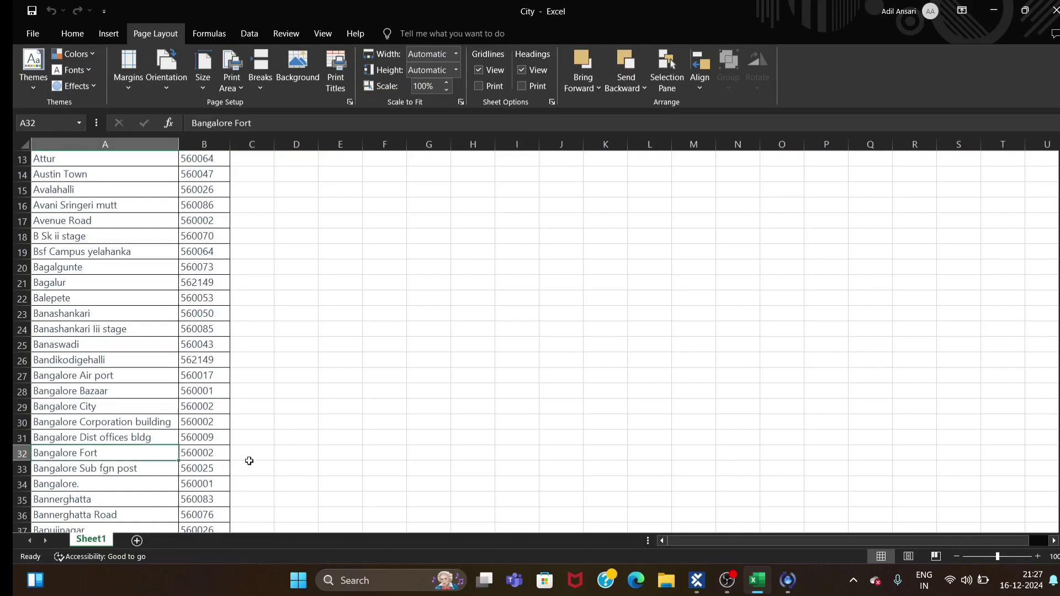
Step: Review the lookup path once more, starting at cell A1 and ending at the Bangalore Fort cell A32
{"action": "scroll", "coordinate": [249, 456], "scroll_direction": "up", "scroll_amount": 4}
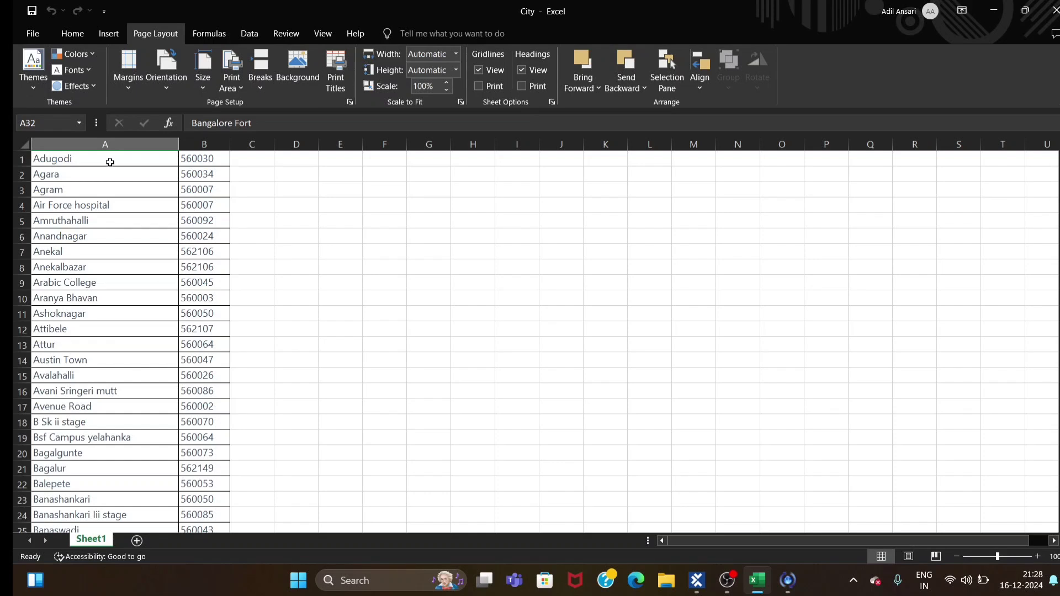
{"action": "left_click", "coordinate": [65, 160]}
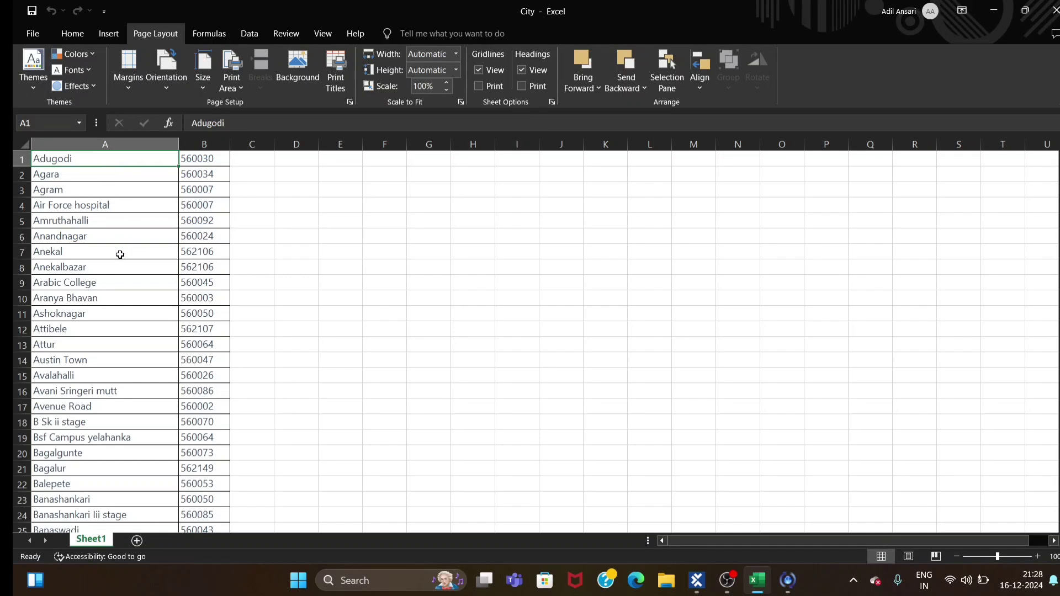
{"action": "scroll", "coordinate": [126, 411], "scroll_direction": "down", "scroll_amount": 4}
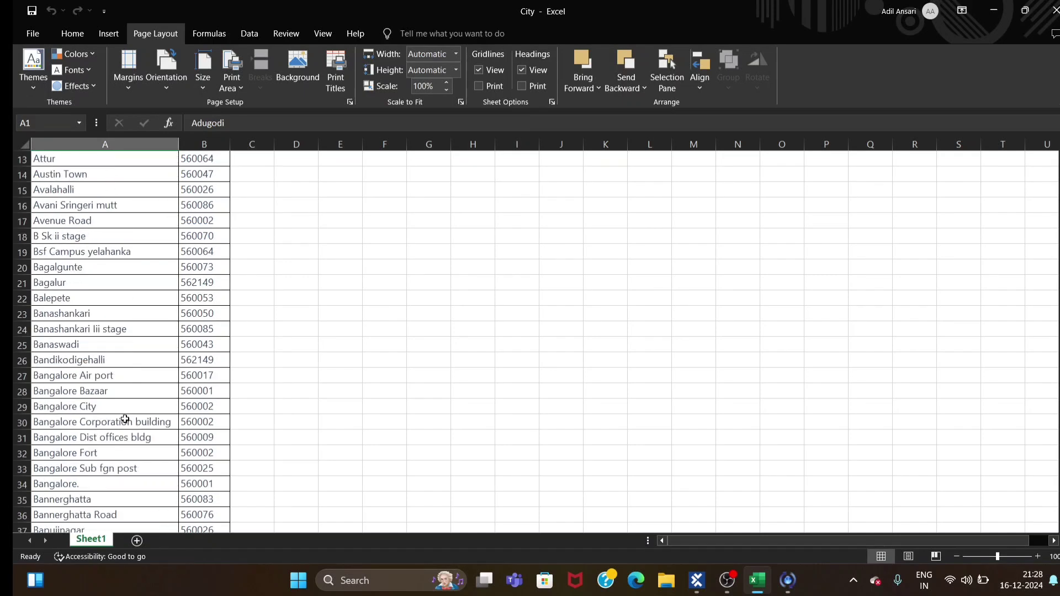
{"action": "left_click", "coordinate": [75, 455]}
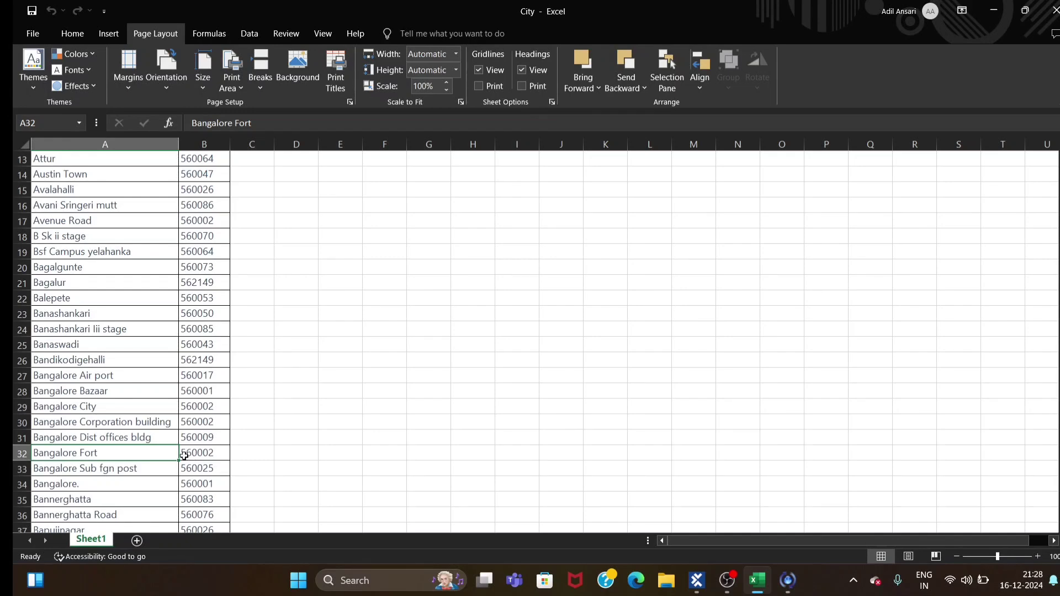
Step: Switch to Tosca Commander, widen the test case tree, and display the "Read Data from Excel using Repetition" test case
{"action": "left_click", "coordinate": [696, 579]}
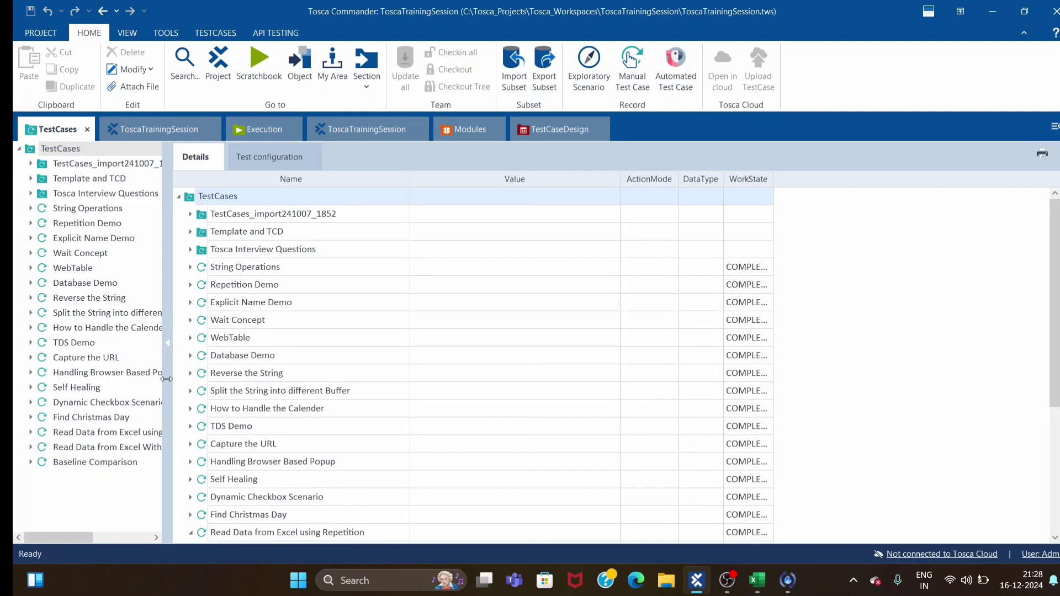
{"action": "left_click_drag", "start_coordinate": [167, 378], "coordinate": [277, 377]}
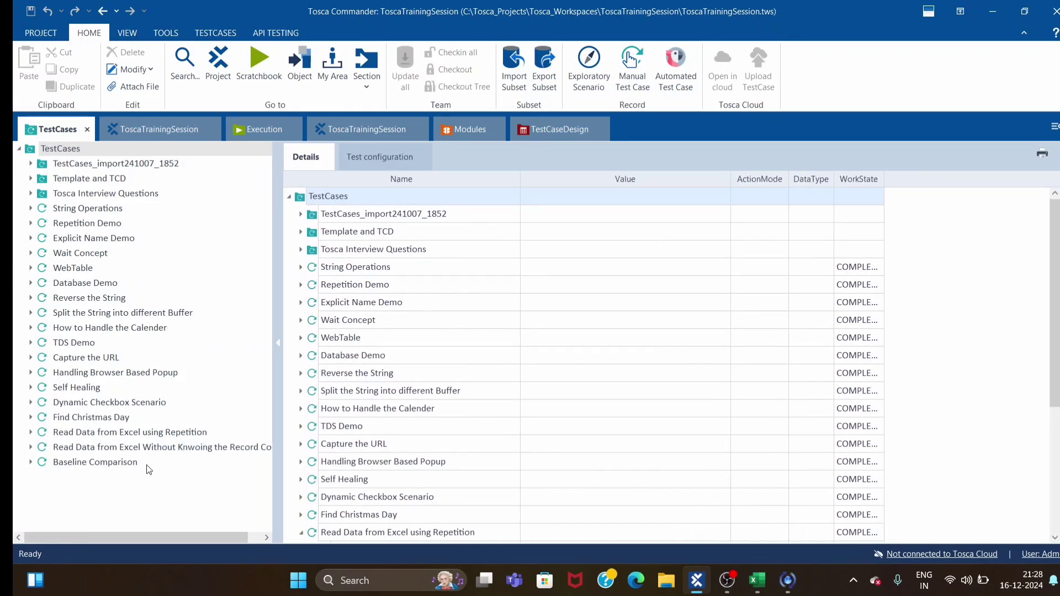
{"action": "left_click", "coordinate": [114, 433]}
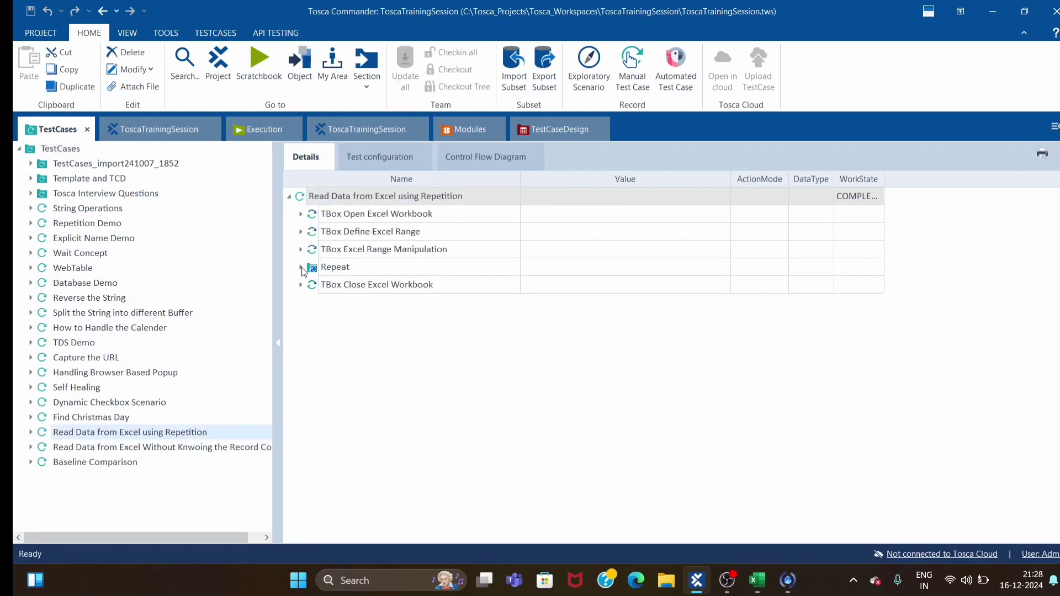
Step: Display the test case for reading Excel data without knowing the record count and point out its While statement
{"action": "left_click", "coordinate": [142, 448]}
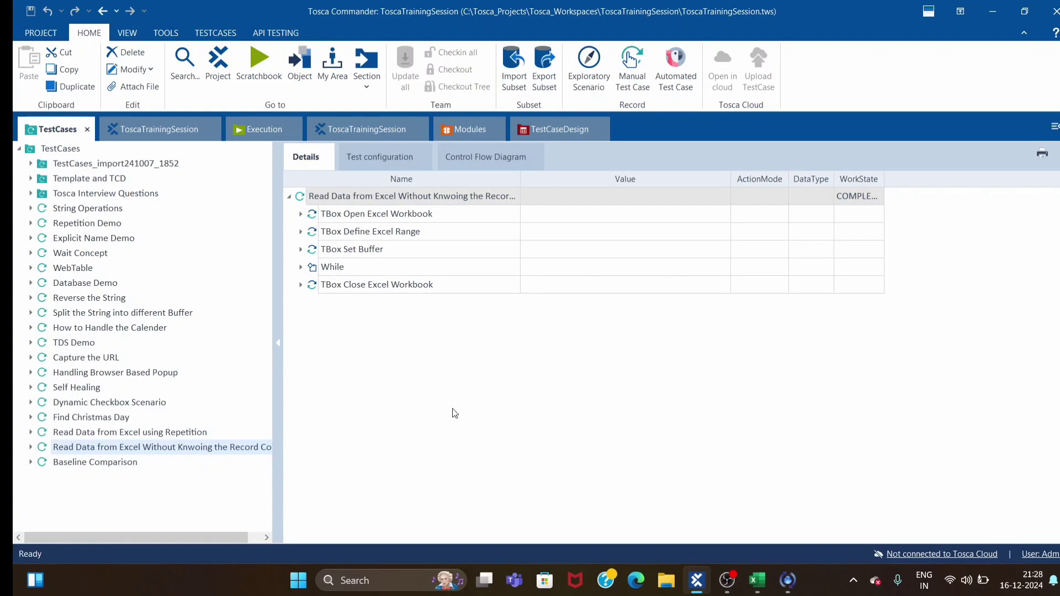
{"action": "left_click", "coordinate": [422, 399]}
{"action": "left_click", "coordinate": [344, 268]}
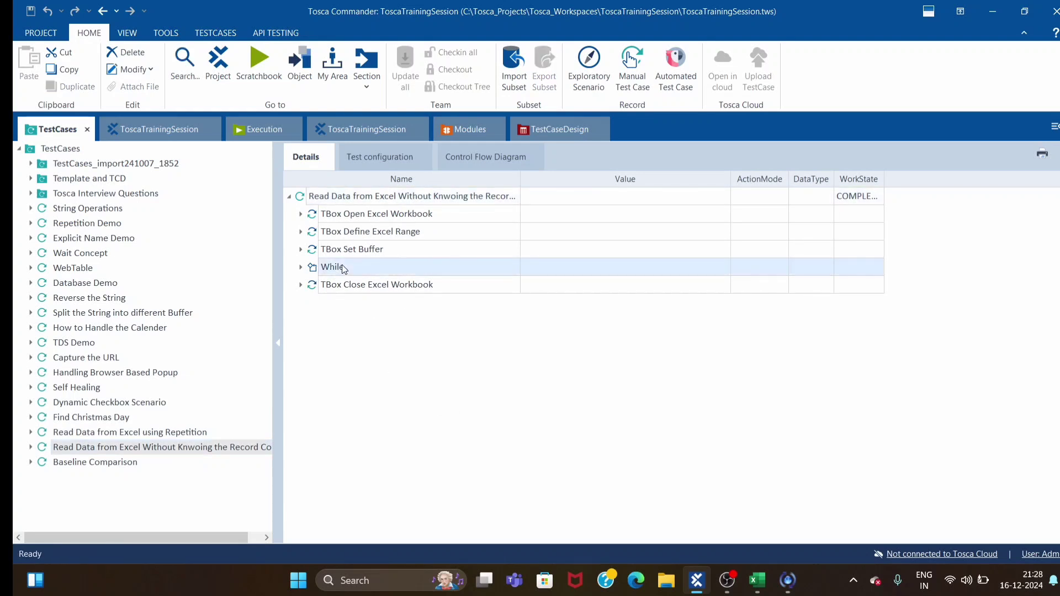
{"action": "left_click", "coordinate": [408, 424]}
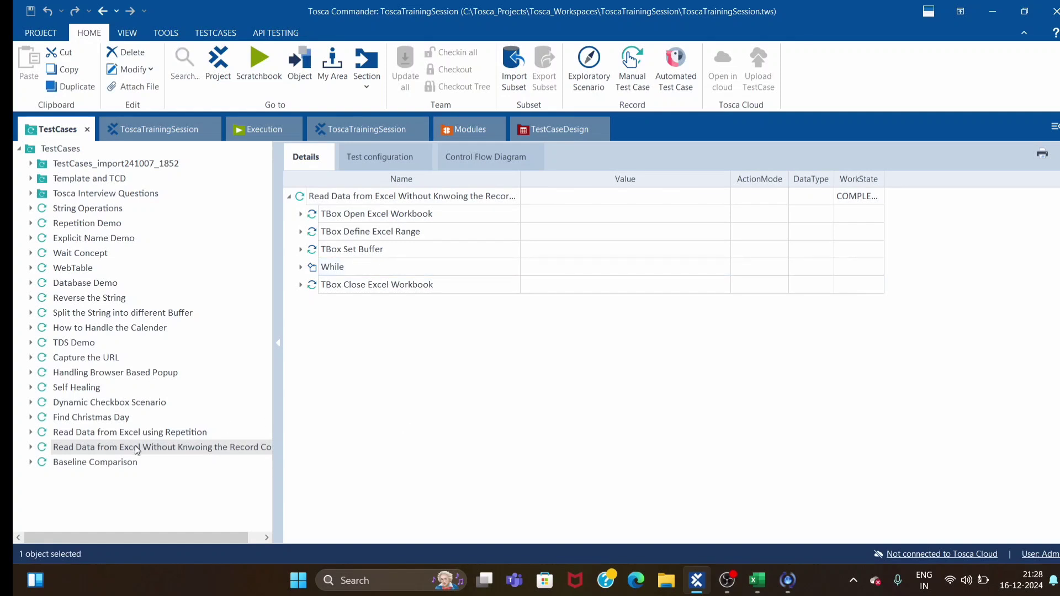
Step: Compare the steps of "Read Data from Excel using Repetition" with those of the test case that does not know the record count
{"action": "left_click", "coordinate": [136, 436]}
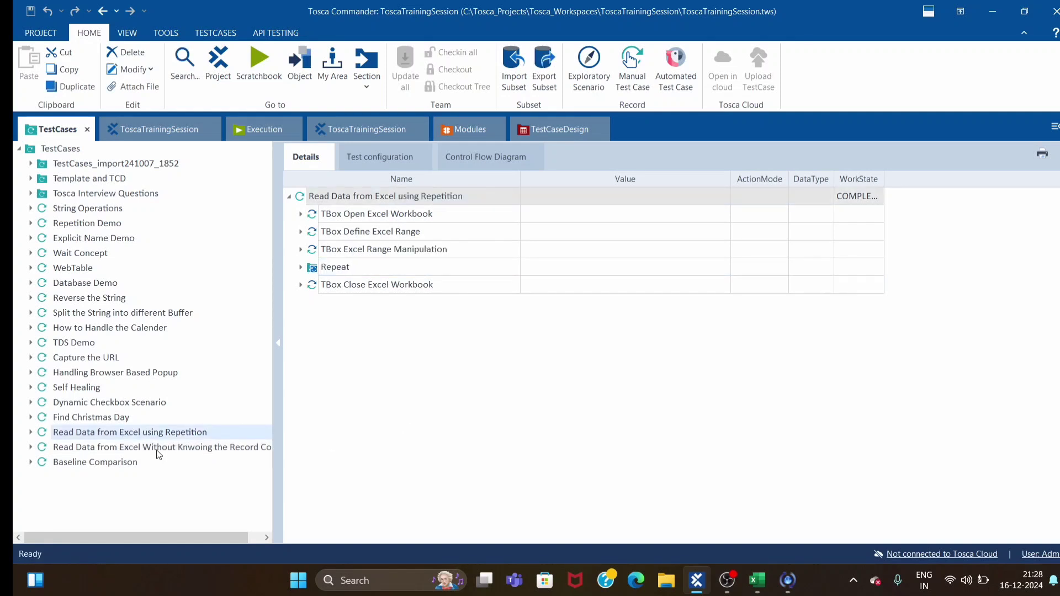
{"action": "left_click", "coordinate": [157, 449]}
{"action": "mouse_move", "coordinate": [758, 589]}
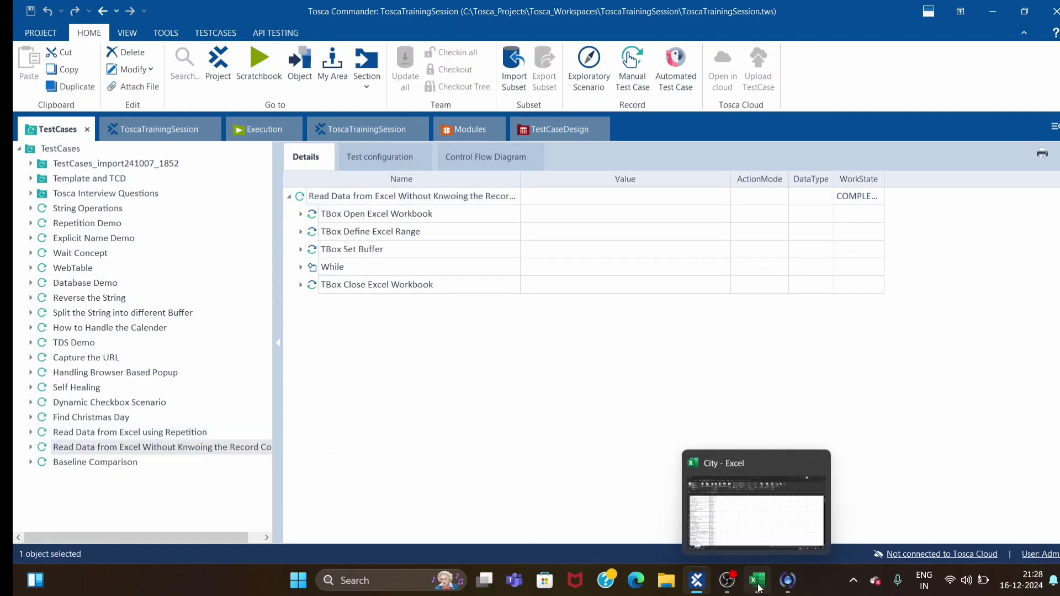
{"action": "left_click", "coordinate": [117, 435]}
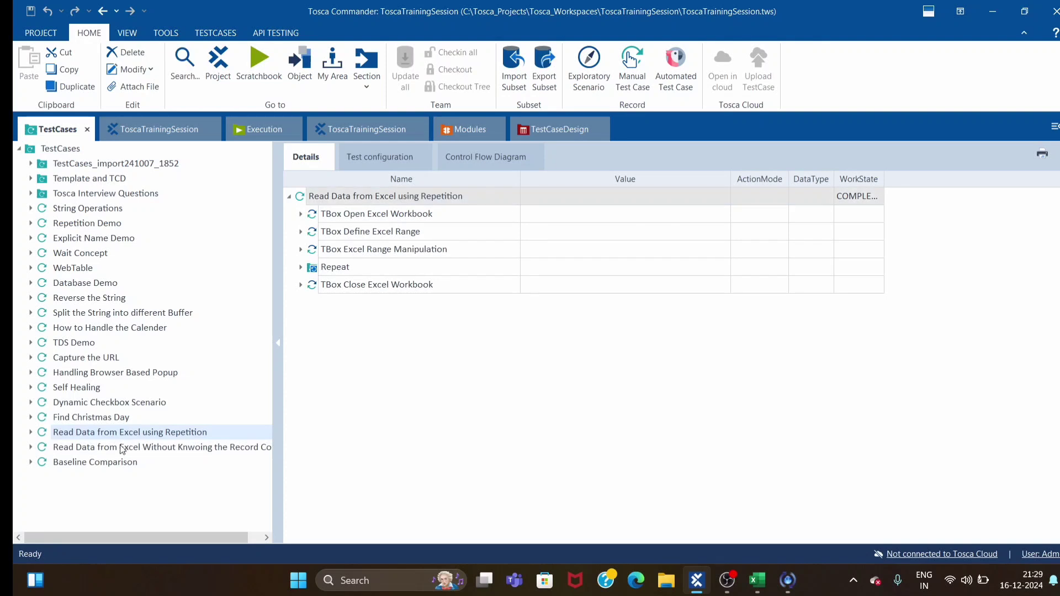
{"action": "mouse_move", "coordinate": [765, 592]}
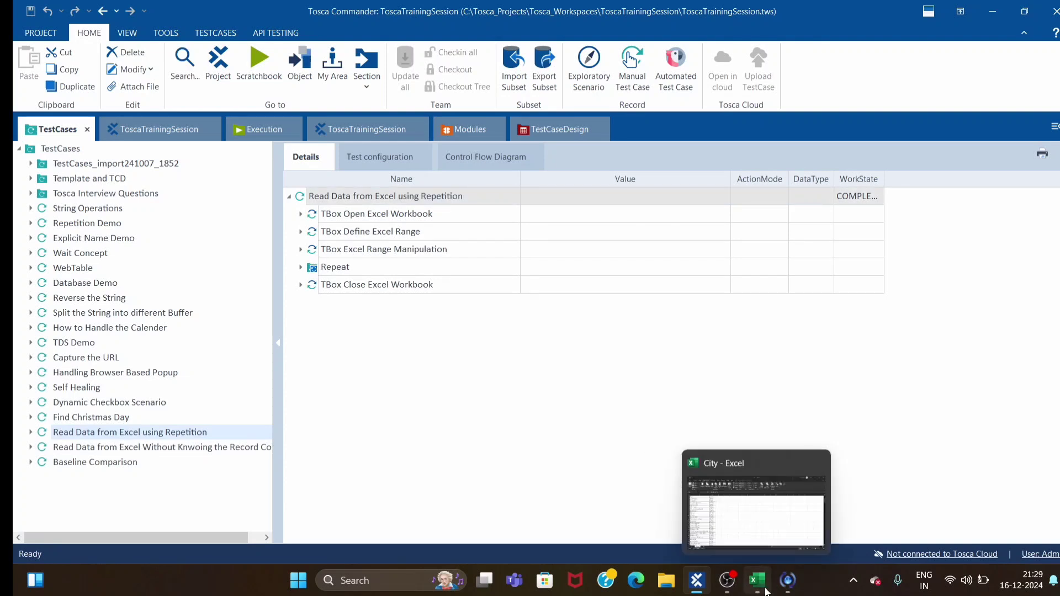
{"action": "left_click", "coordinate": [525, 431]}
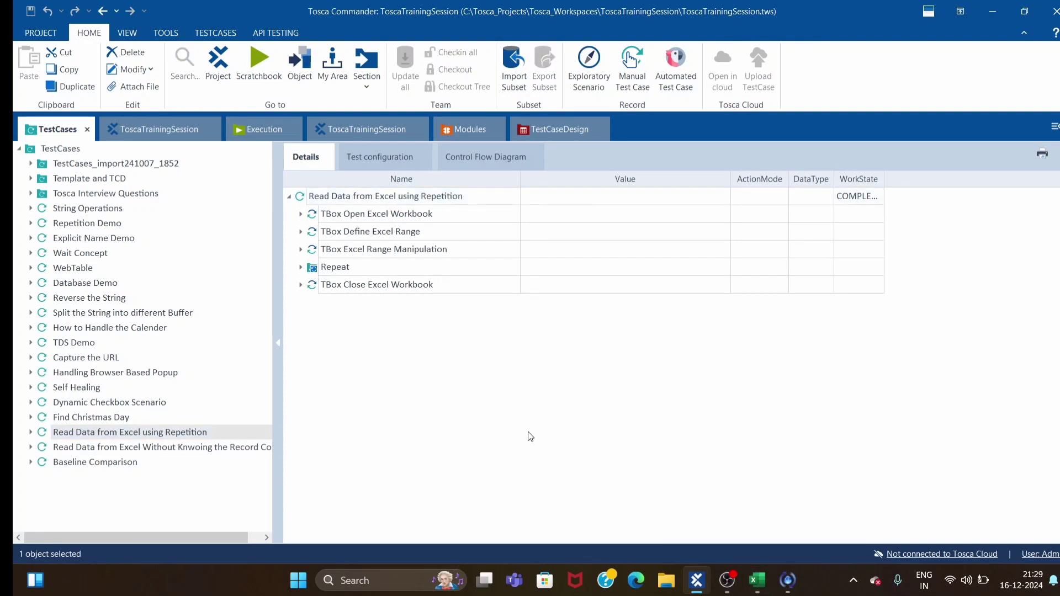
{"action": "left_click", "coordinate": [185, 449]}
{"action": "left_click", "coordinate": [185, 433]}
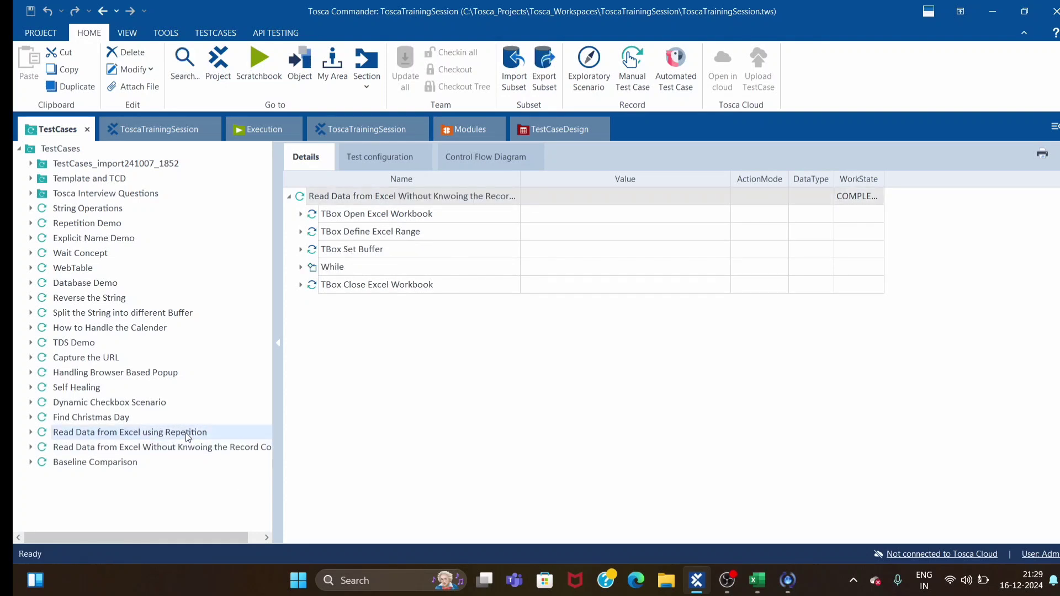
{"action": "left_click", "coordinate": [185, 447]}
{"action": "left_click", "coordinate": [189, 436]}
{"action": "left_click", "coordinate": [182, 448]}
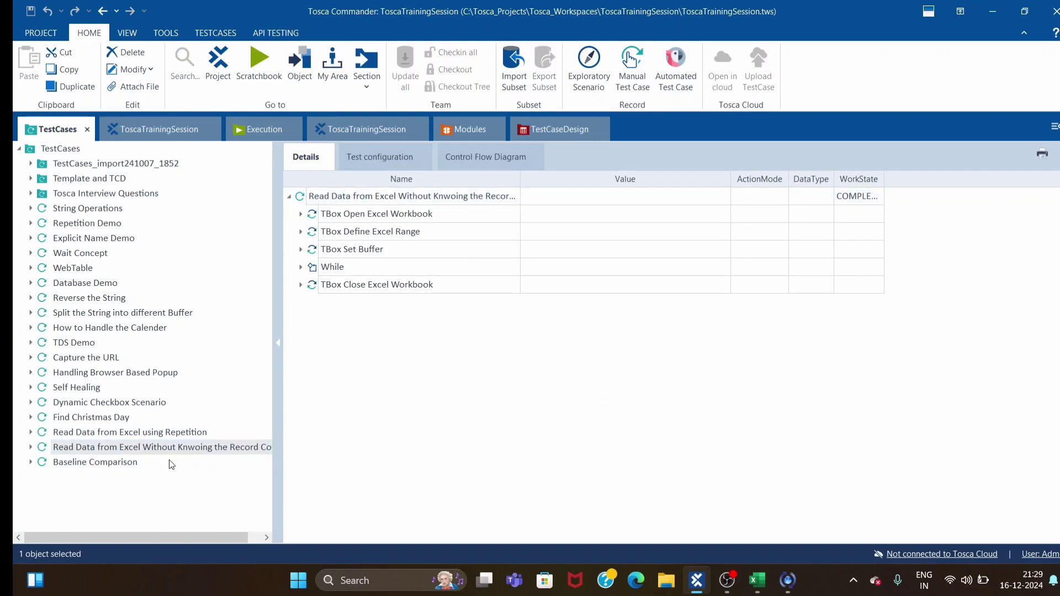
Step: Switch to the City workbook in Excel, scan its area and code rows, and return to row 1
{"action": "left_click", "coordinate": [758, 580]}
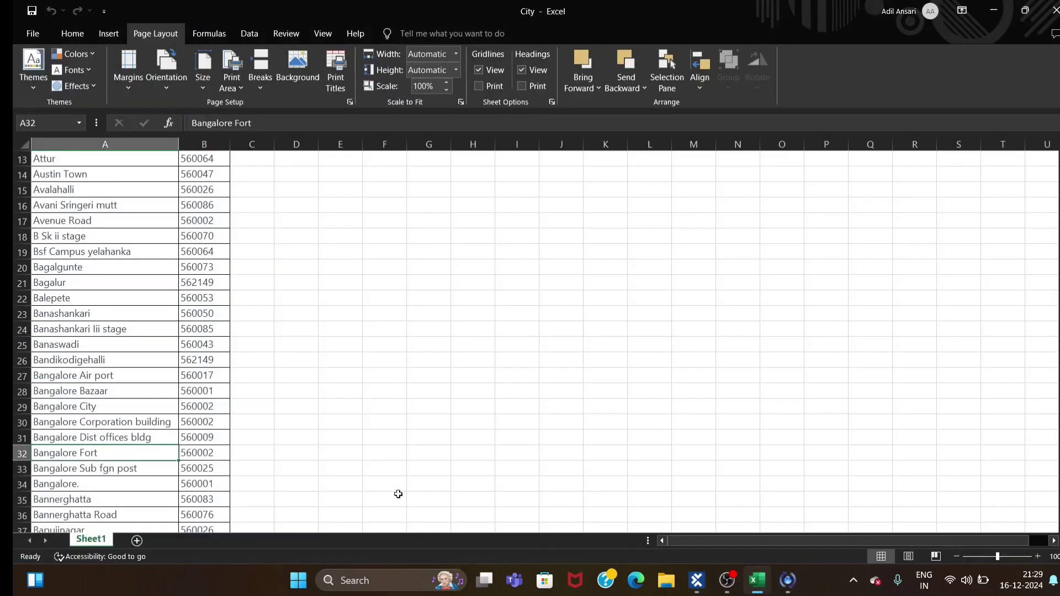
{"action": "scroll", "coordinate": [118, 468], "scroll_direction": "down", "scroll_amount": 9}
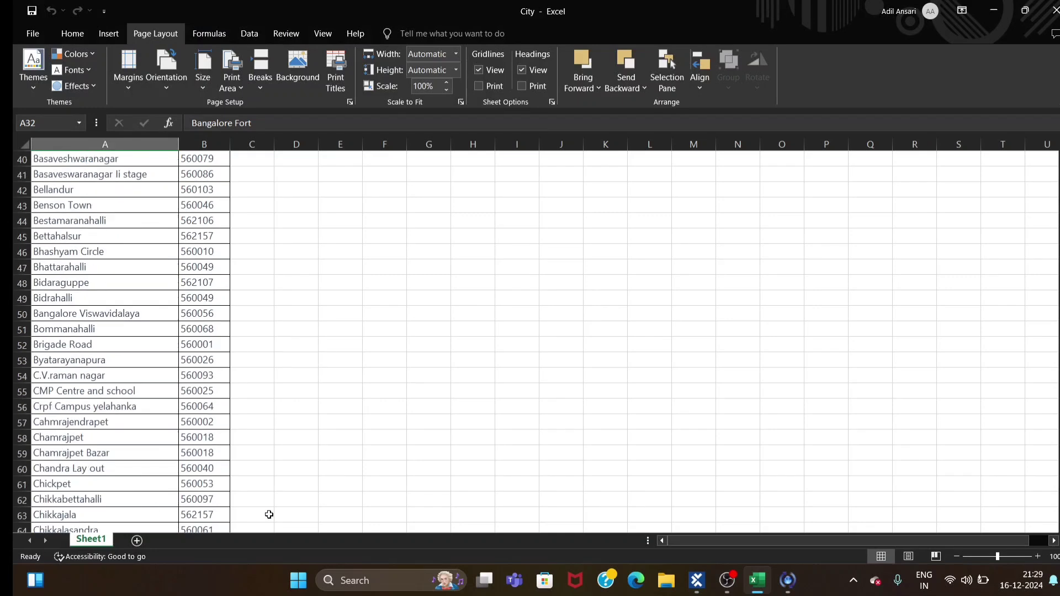
{"action": "scroll", "coordinate": [267, 513], "scroll_direction": "up", "scroll_amount": 6}
{"action": "scroll", "coordinate": [673, 389], "scroll_direction": "up", "scroll_amount": 5}
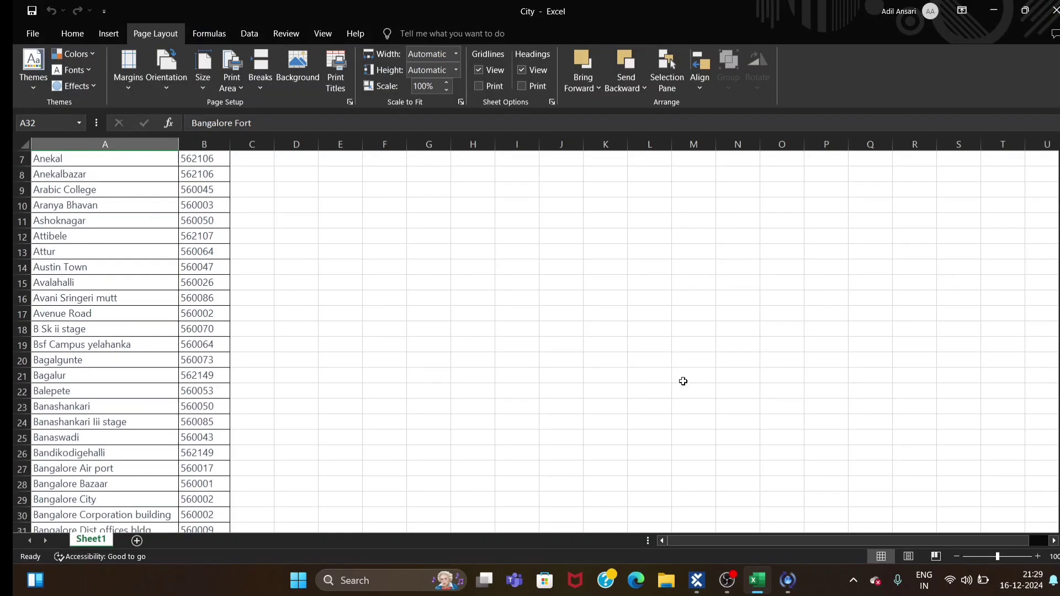
{"action": "scroll", "coordinate": [82, 251], "scroll_direction": "up", "scroll_amount": 2}
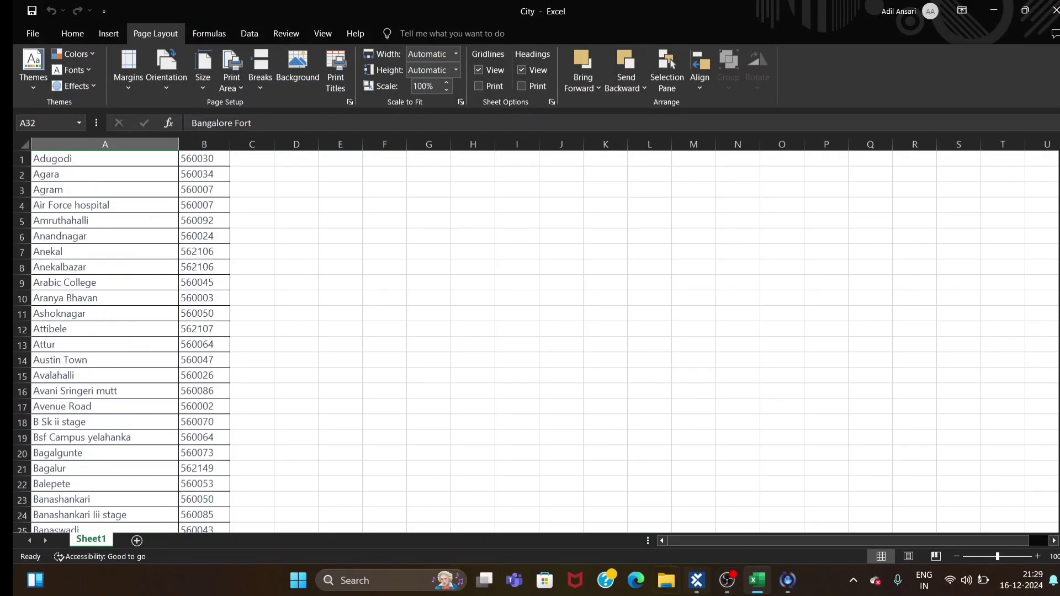
Step: Return to Tosca Commander and paste a copy of "Read Data from Excel using Repetition" into the TestCases folder
{"action": "left_click", "coordinate": [771, 591]}
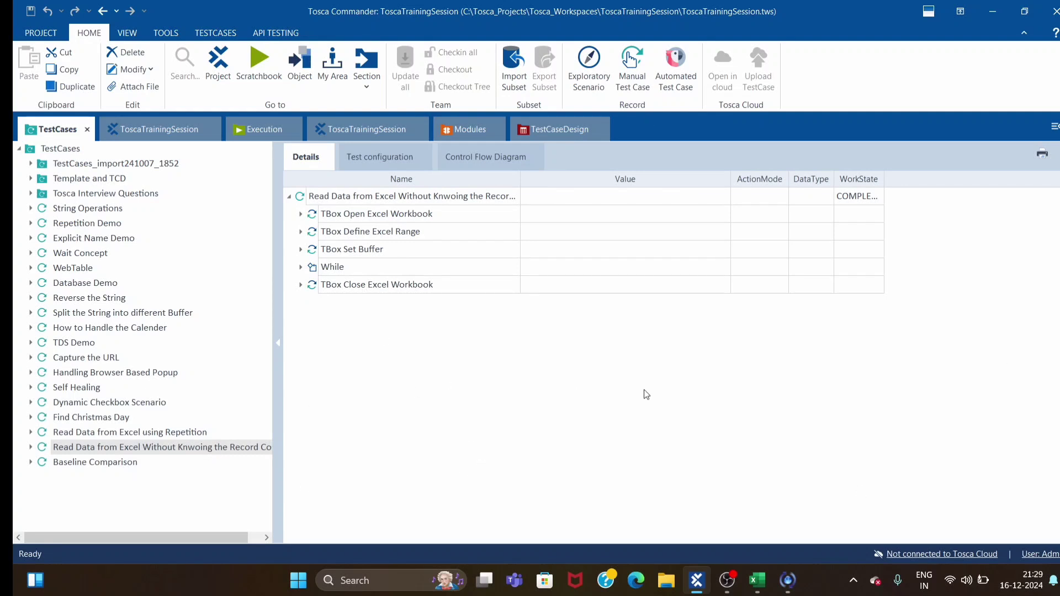
{"action": "left_click", "coordinate": [532, 463]}
{"action": "left_click", "coordinate": [129, 433]}
{"action": "key", "text": "ctrl+c"}
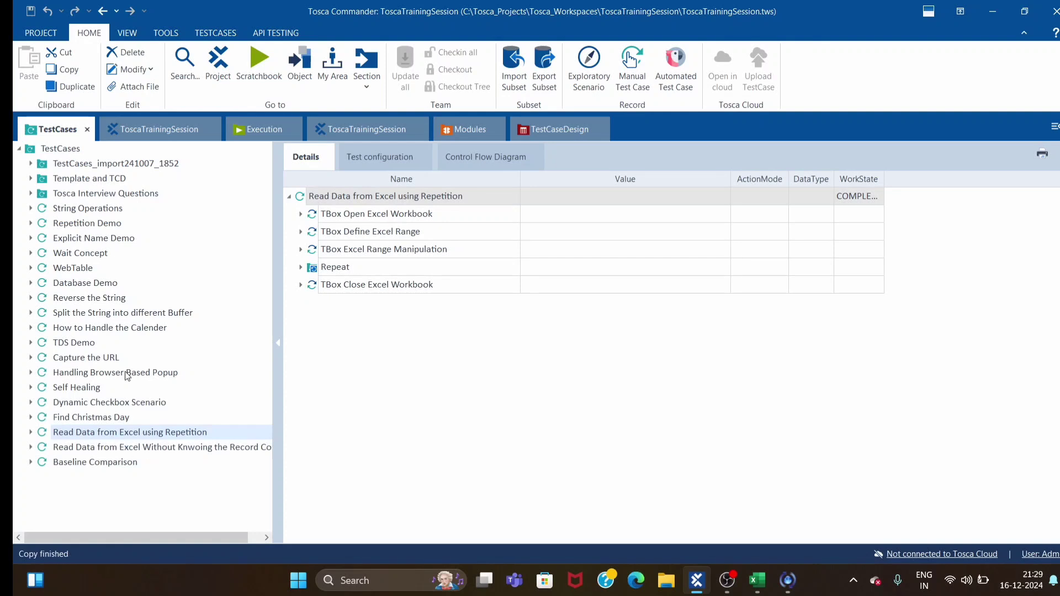
{"action": "left_click", "coordinate": [53, 149]}
{"action": "key", "text": "ctrl+v"}
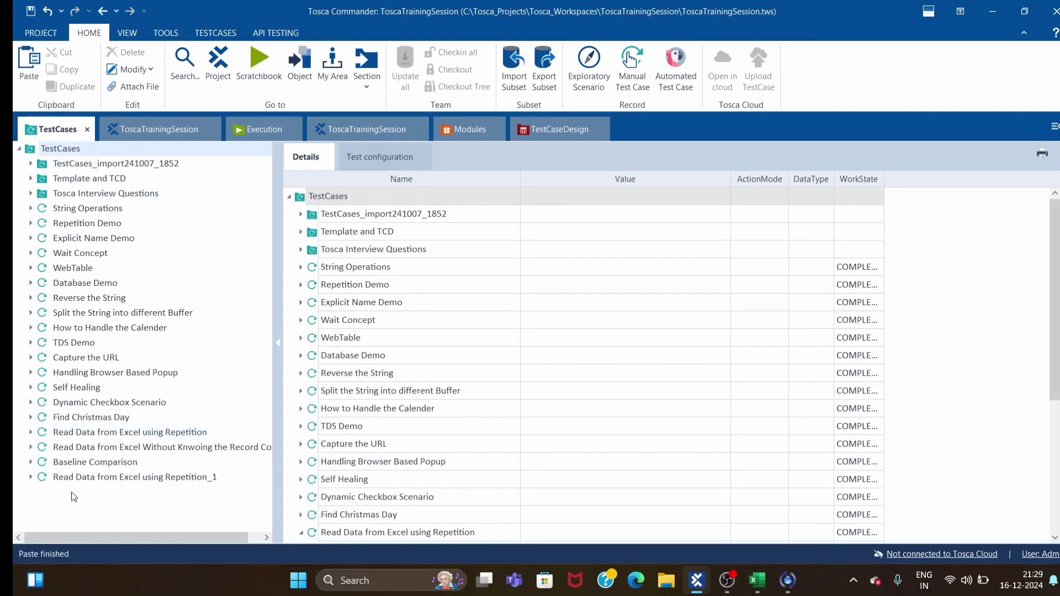
Step: Rename the copied test case to "Excel Scenario" and expand its TBox Open Excel Workbook step
{"action": "left_click", "coordinate": [78, 478]}
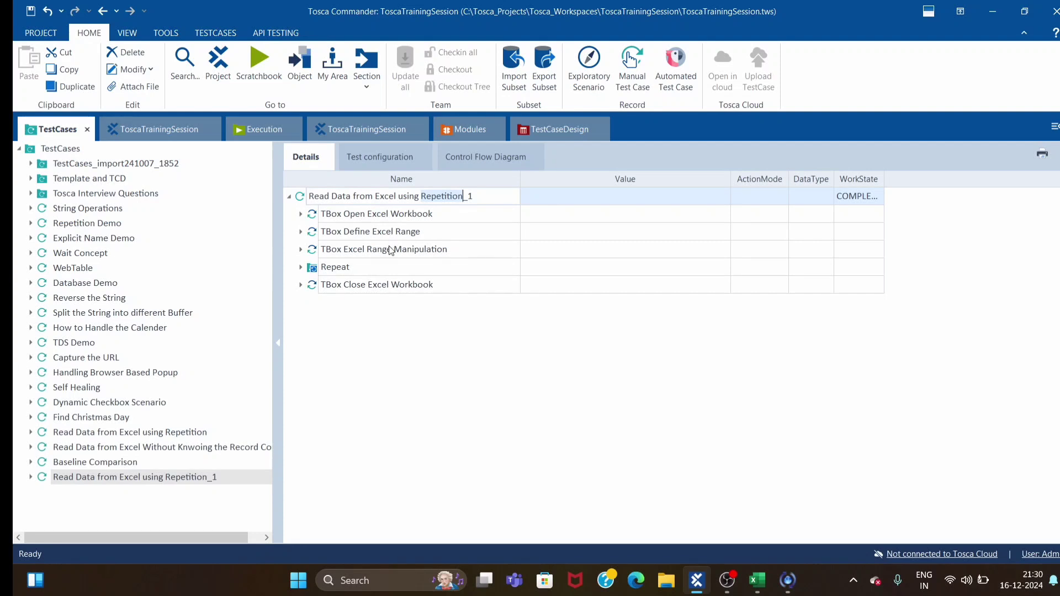
{"action": "left_click", "coordinate": [336, 268]}
{"action": "left_click", "coordinate": [373, 378]}
{"action": "left_click", "coordinate": [466, 198]}
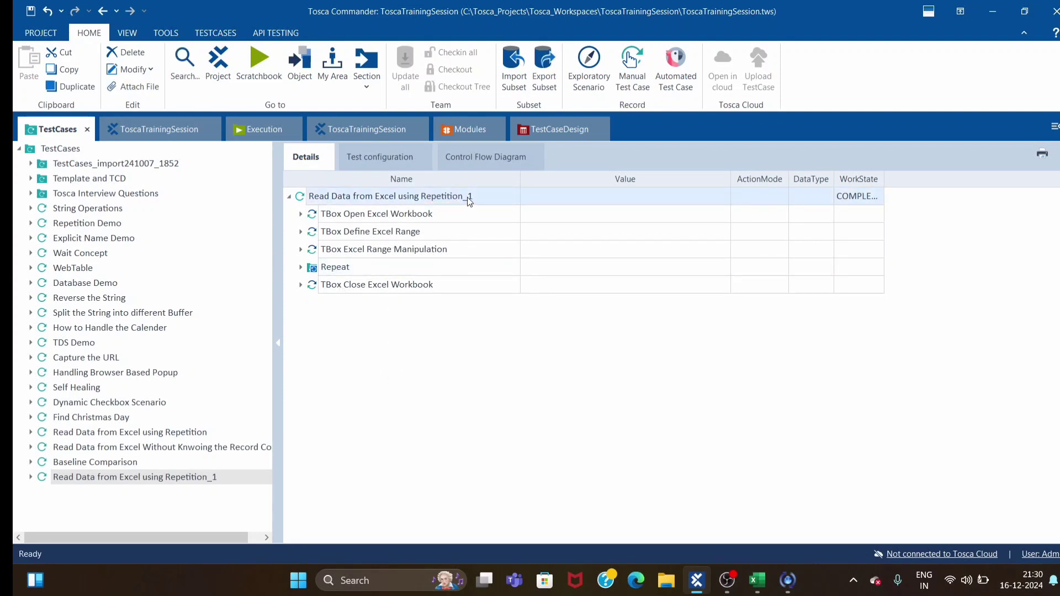
{"action": "left_click", "coordinate": [376, 196]}
{"action": "left_click_drag", "start_coordinate": [375, 196], "coordinate": [463, 196]}
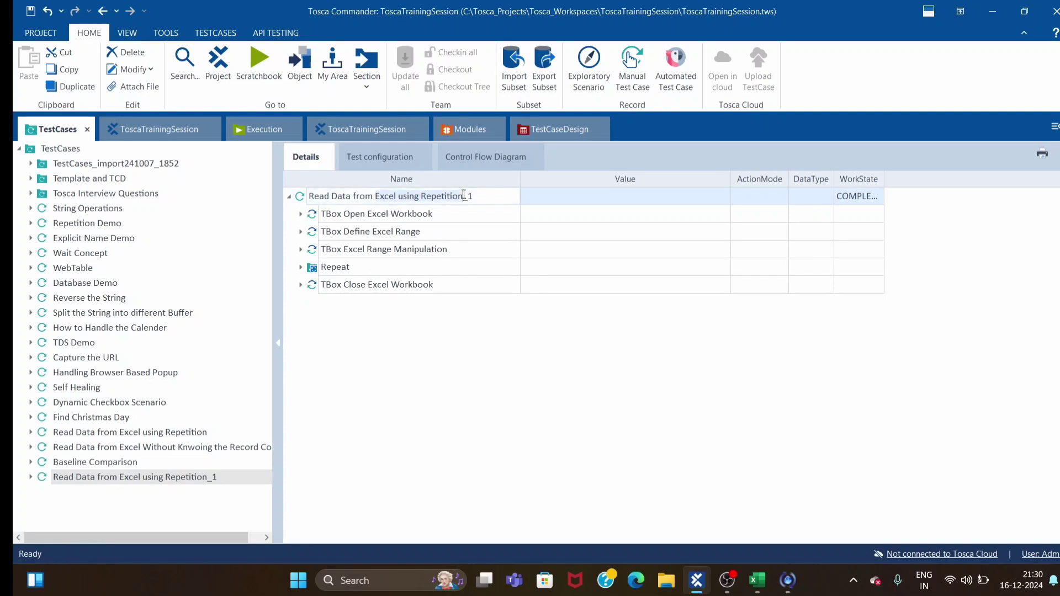
{"action": "left_click", "coordinate": [504, 198]}
{"action": "key", "text": "Home"}
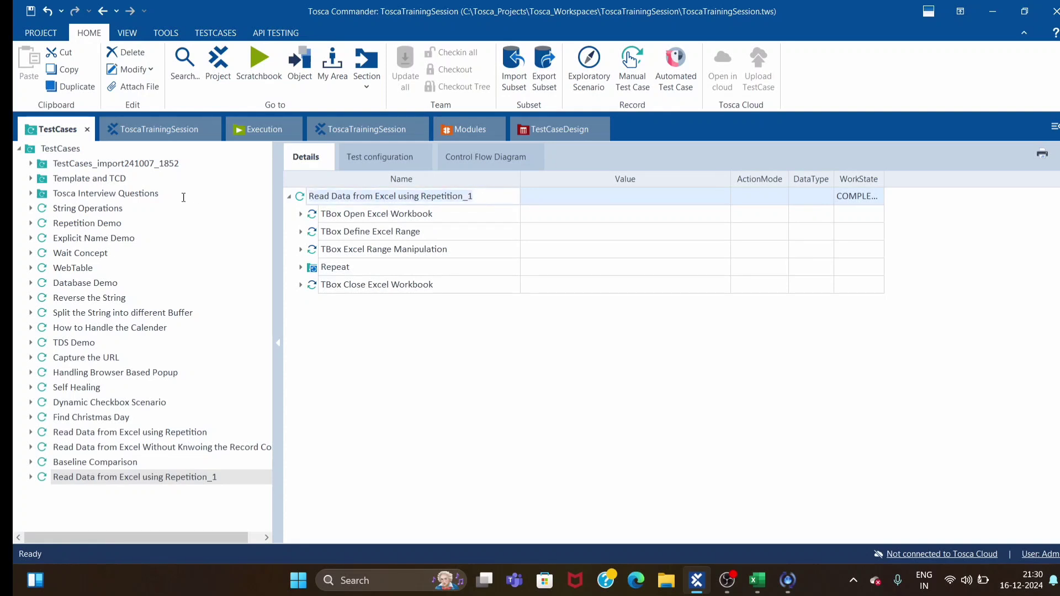
{"action": "key", "text": "ctrl+a"}
{"action": "type", "text": "Exce"}
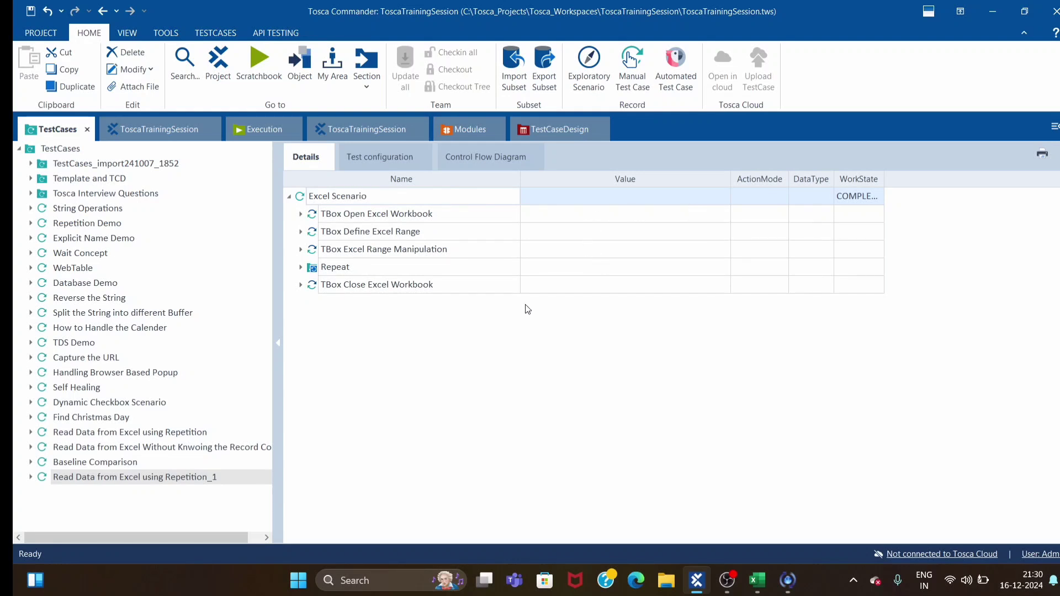
{"action": "type", "text": "l Scenario"}
{"action": "key", "text": "Return"}
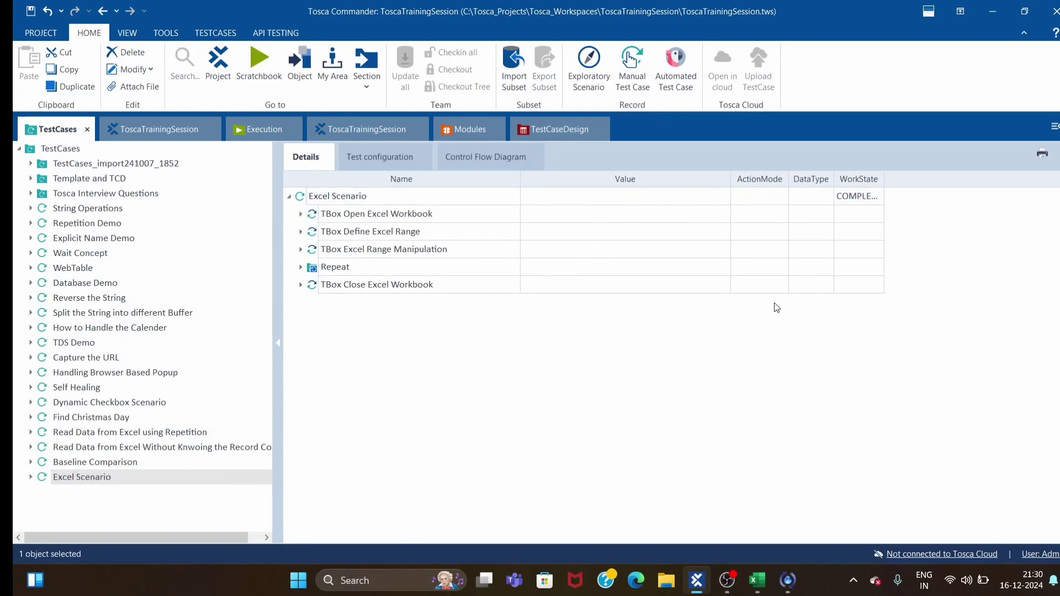
{"action": "left_click", "coordinate": [300, 215]}
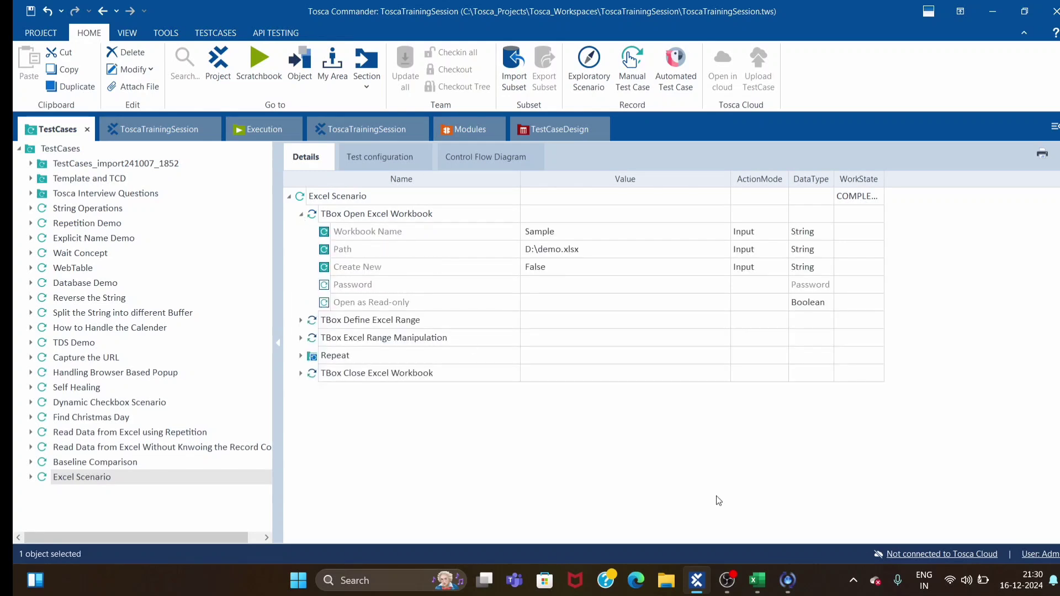
Step: Switch to Excel, find Electronics City in cell A82 of the City sheet, copy the name, and clear the copy outline
{"action": "left_click", "coordinate": [757, 580]}
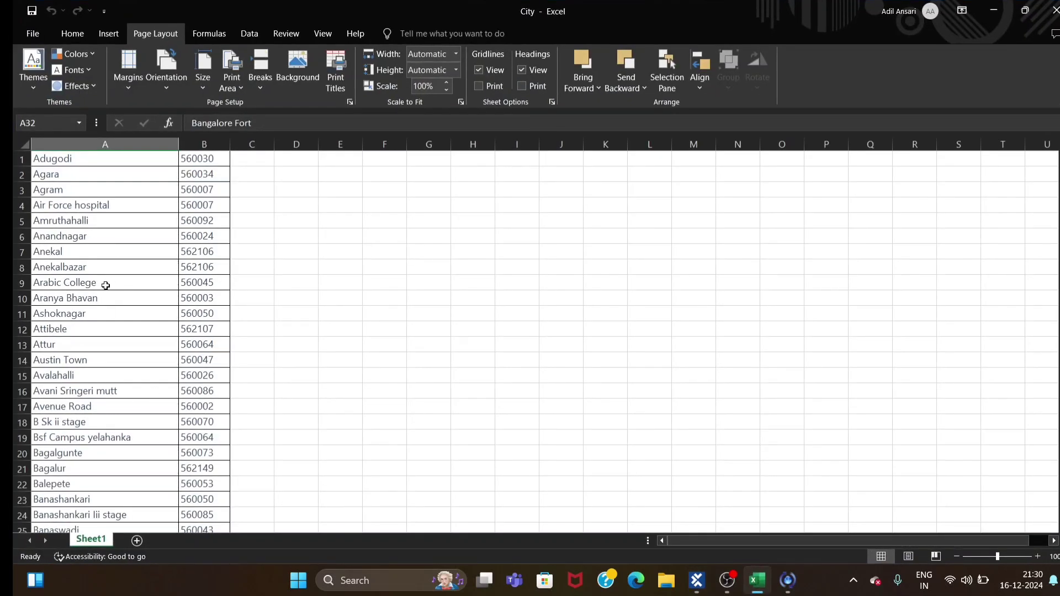
{"action": "scroll", "coordinate": [97, 431], "scroll_direction": "down", "scroll_amount": 3}
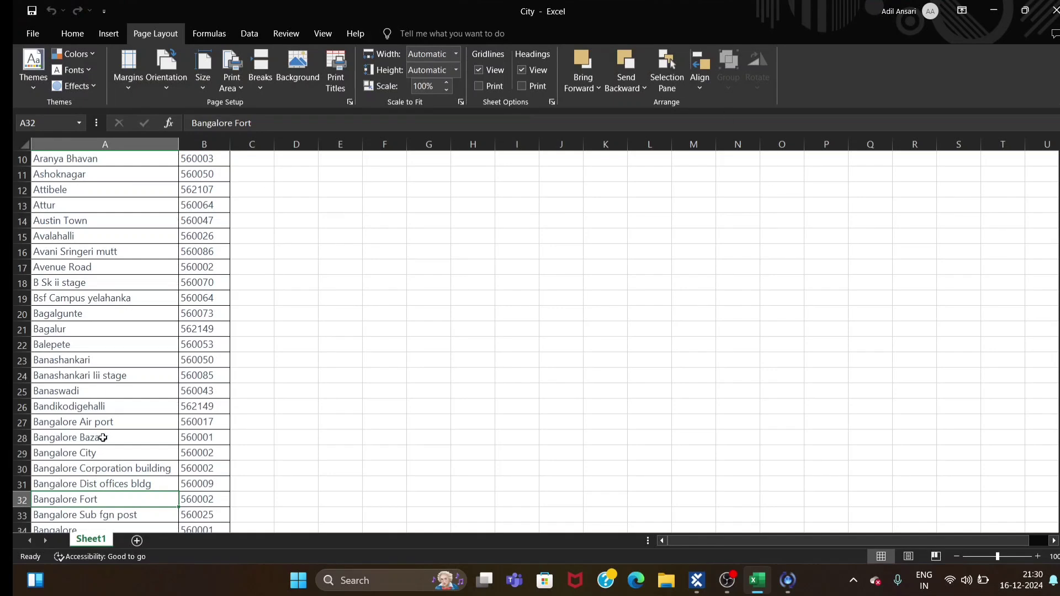
{"action": "scroll", "coordinate": [111, 430], "scroll_direction": "down", "scroll_amount": 5}
{"action": "scroll", "coordinate": [116, 442], "scroll_direction": "down", "scroll_amount": 17}
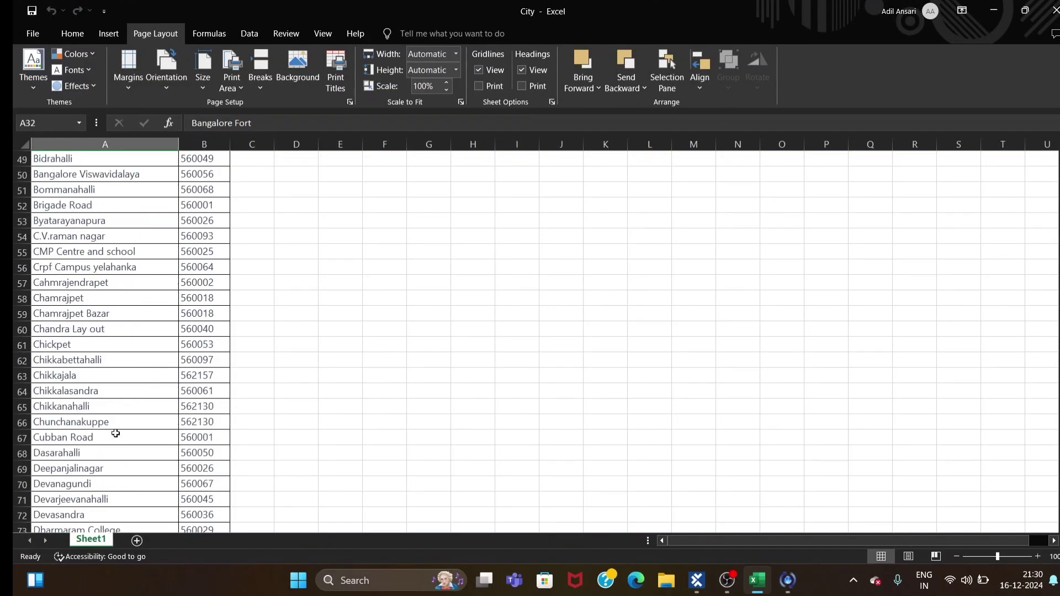
{"action": "scroll", "coordinate": [125, 437], "scroll_direction": "down", "scroll_amount": 5}
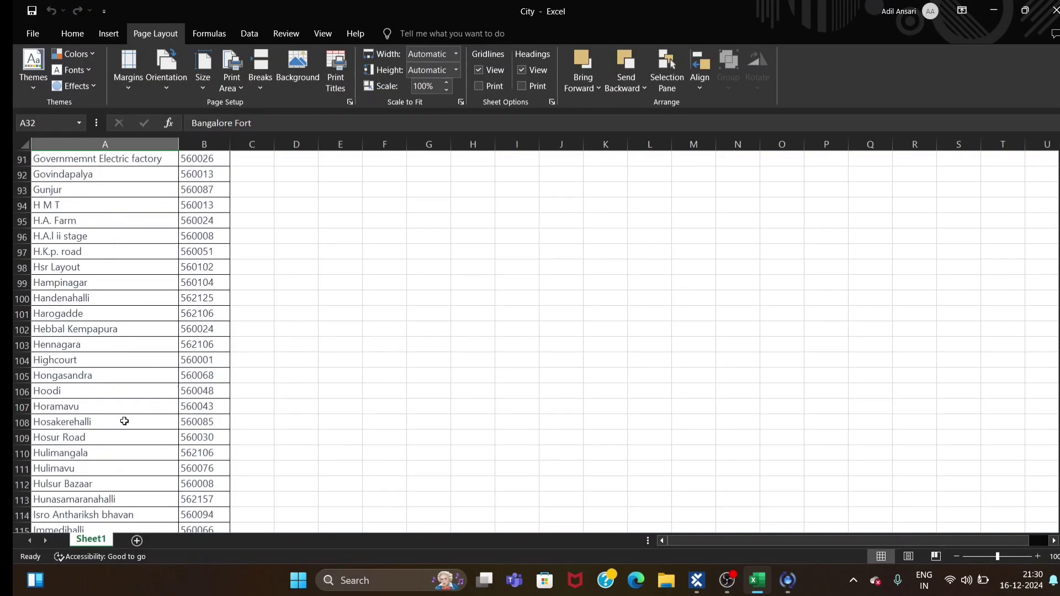
{"action": "scroll", "coordinate": [122, 431], "scroll_direction": "up", "scroll_amount": 3}
{"action": "scroll", "coordinate": [121, 429], "scroll_direction": "up", "scroll_amount": 2}
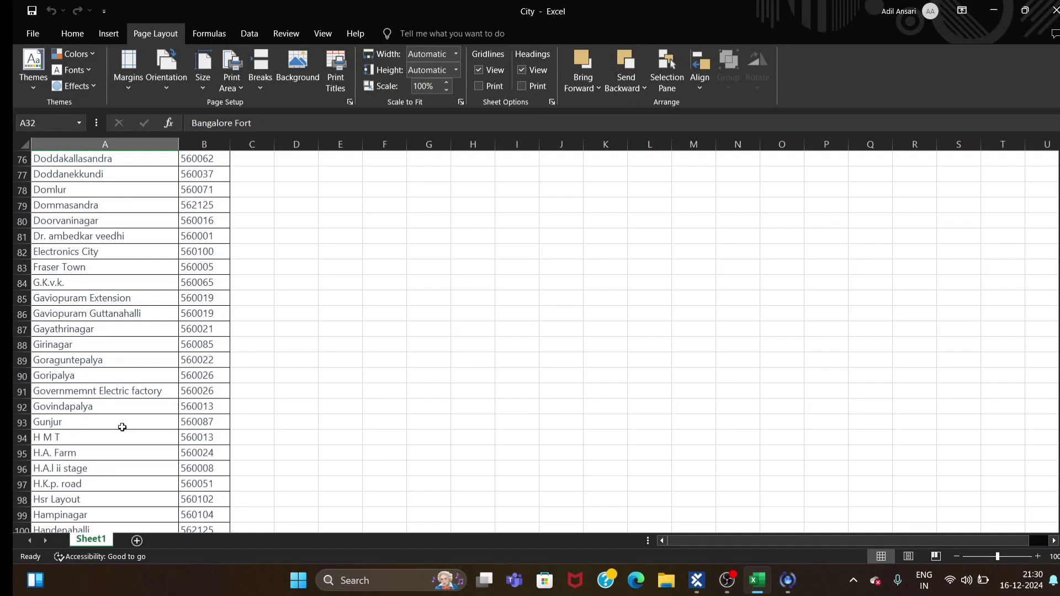
{"action": "scroll", "coordinate": [122, 425], "scroll_direction": "up", "scroll_amount": 2}
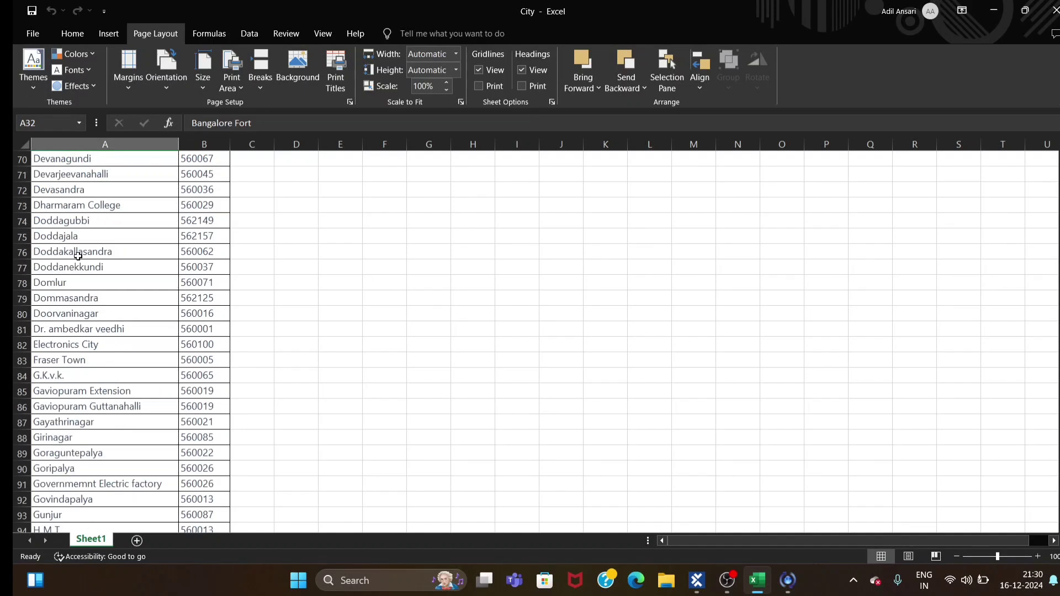
{"action": "left_click", "coordinate": [62, 346]}
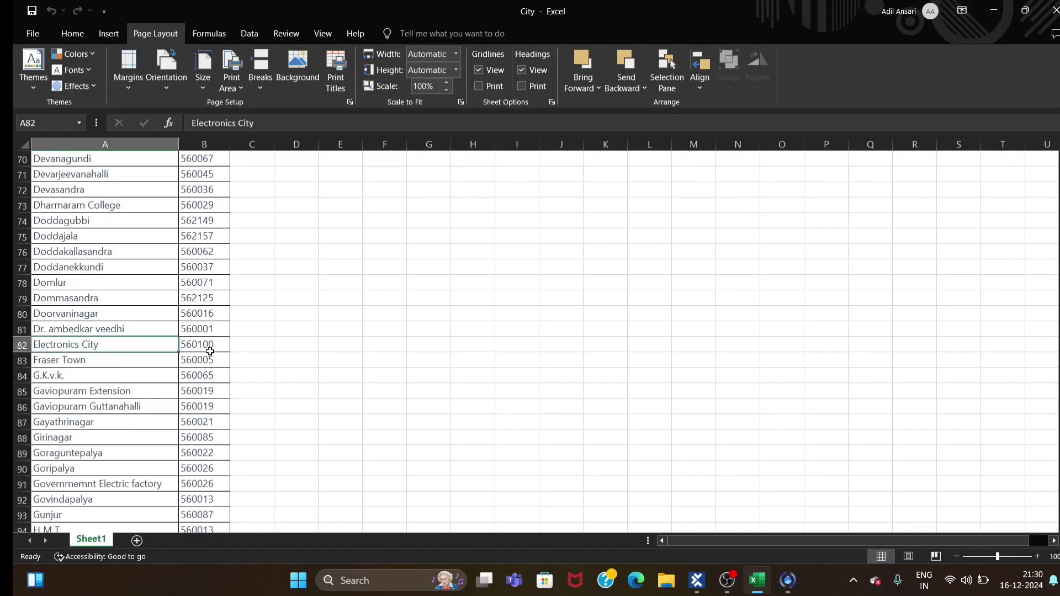
{"action": "key", "text": "ctrl+c"}
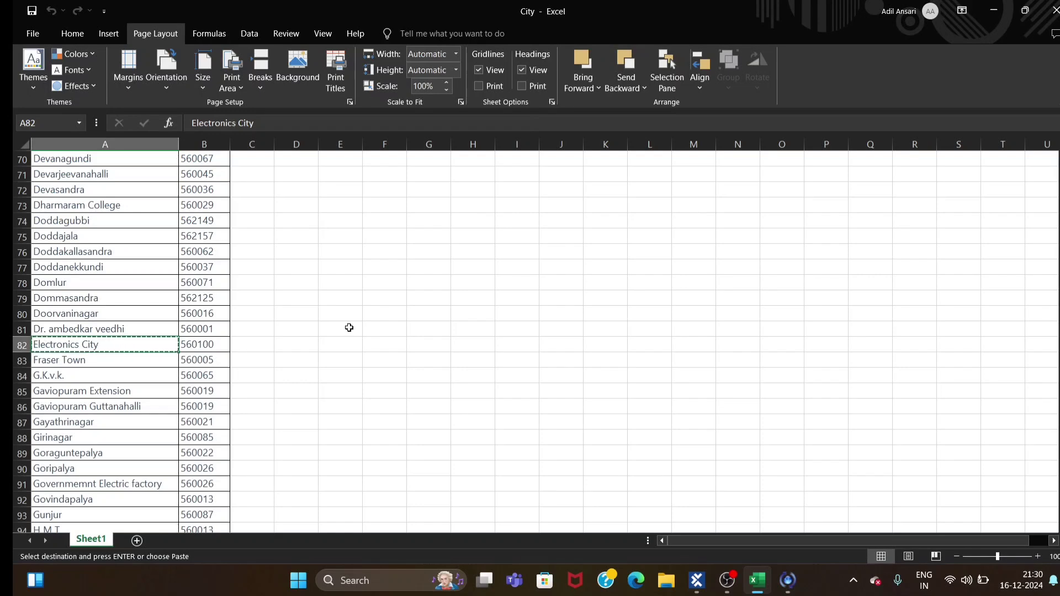
{"action": "key", "text": "Escape"}
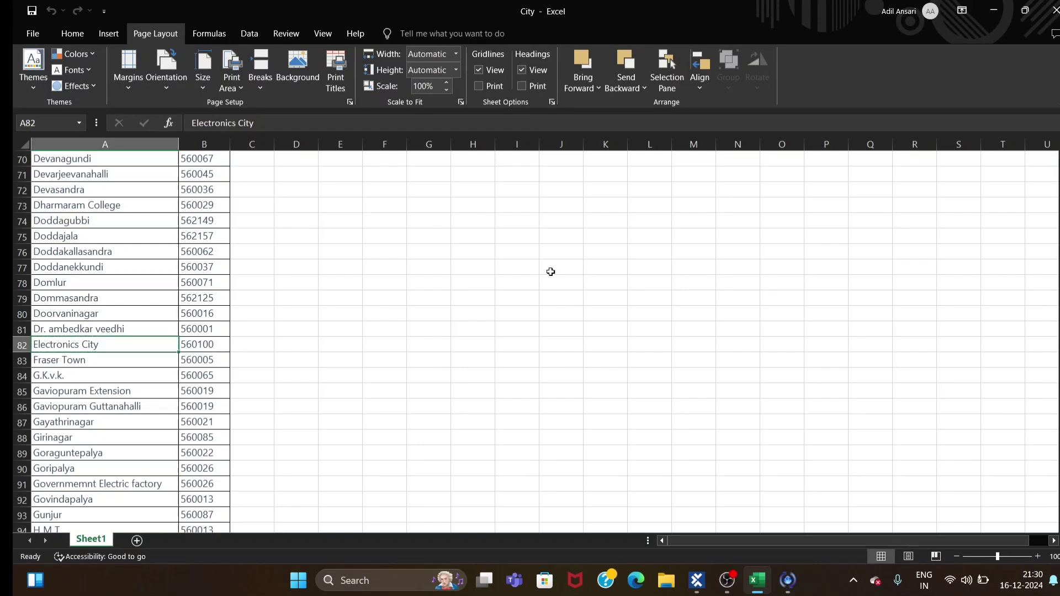
Step: Close the City workbook in Excel and set the TBox Open Excel Workbook path to D:\City.xlsx in Tosca Commander
{"action": "left_click", "coordinate": [1051, 10]}
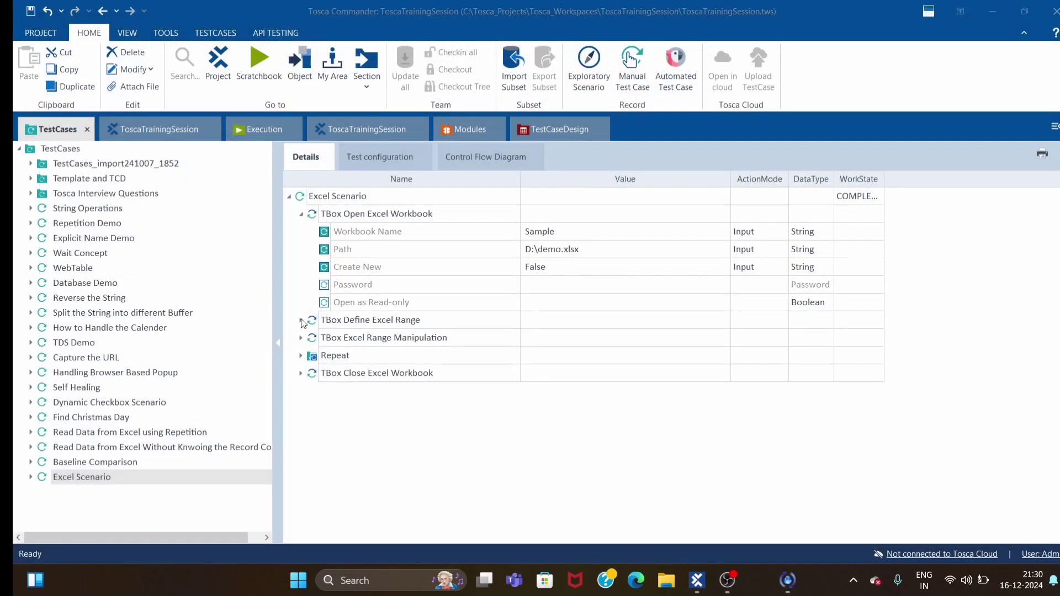
{"action": "left_click", "coordinate": [574, 249]}
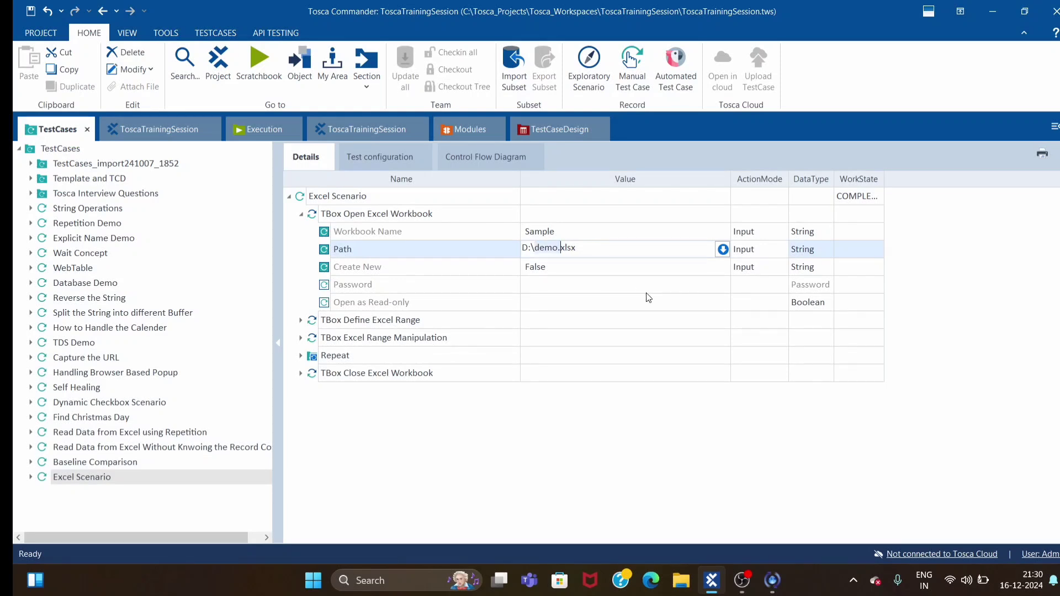
{"action": "key", "text": "BackSpace"}
{"action": "key", "text": "BackSpace"}
{"action": "key", "text": "BackSpace"}
{"action": "key", "text": "BackSpace"}
{"action": "type", "text": "City"}
{"action": "left_click", "coordinate": [507, 463]}
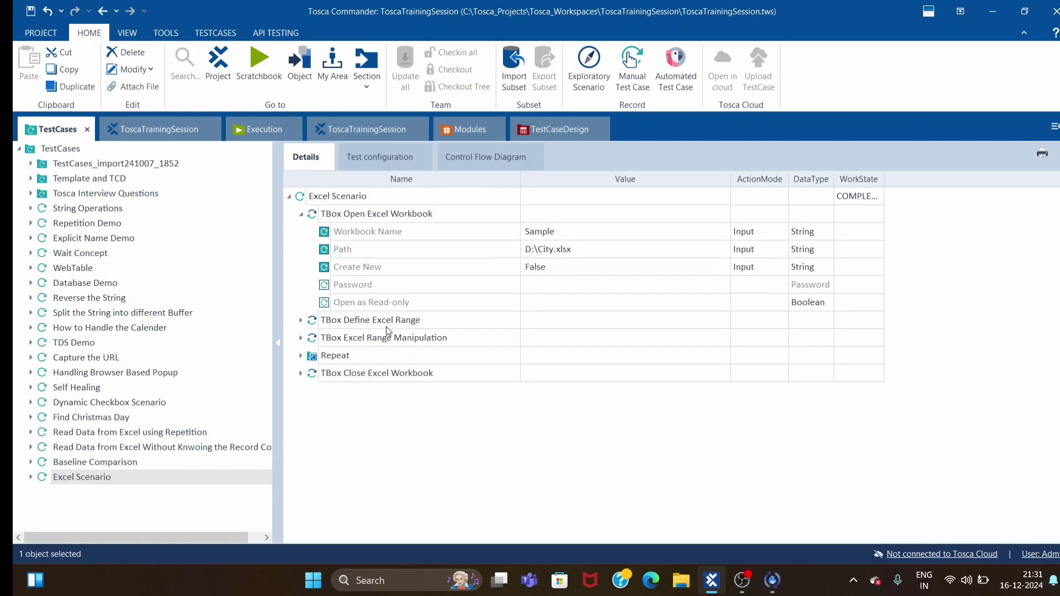
Step: Set the End Cell of the data range in TBox Define Excel Range to Z1000
{"action": "left_click", "coordinate": [300, 215]}
{"action": "left_click", "coordinate": [301, 232]}
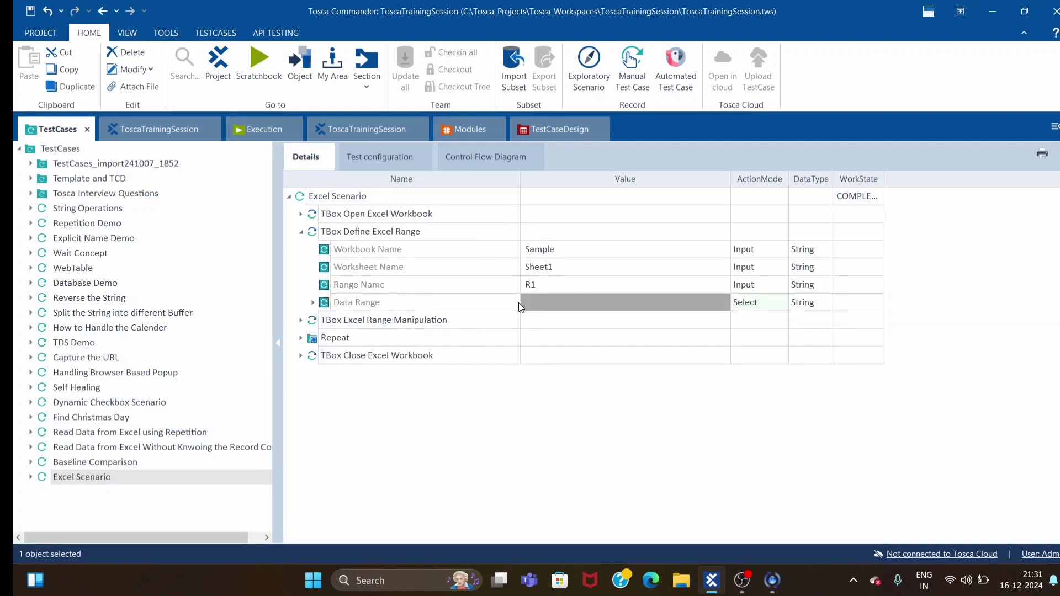
{"action": "left_click", "coordinate": [313, 303]}
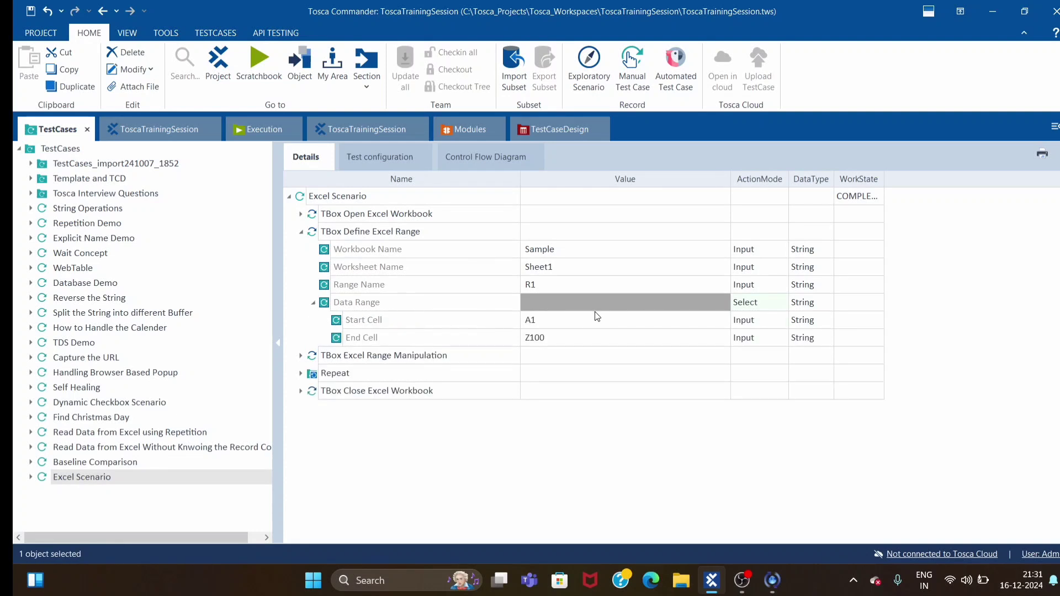
{"action": "left_click", "coordinate": [565, 337]}
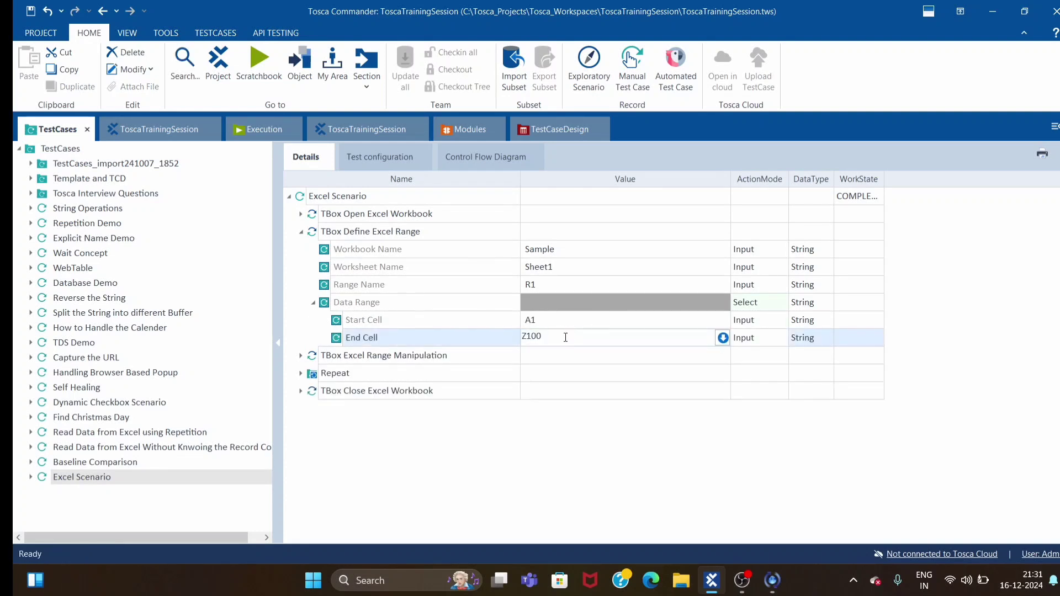
{"action": "left_click", "coordinate": [507, 425]}
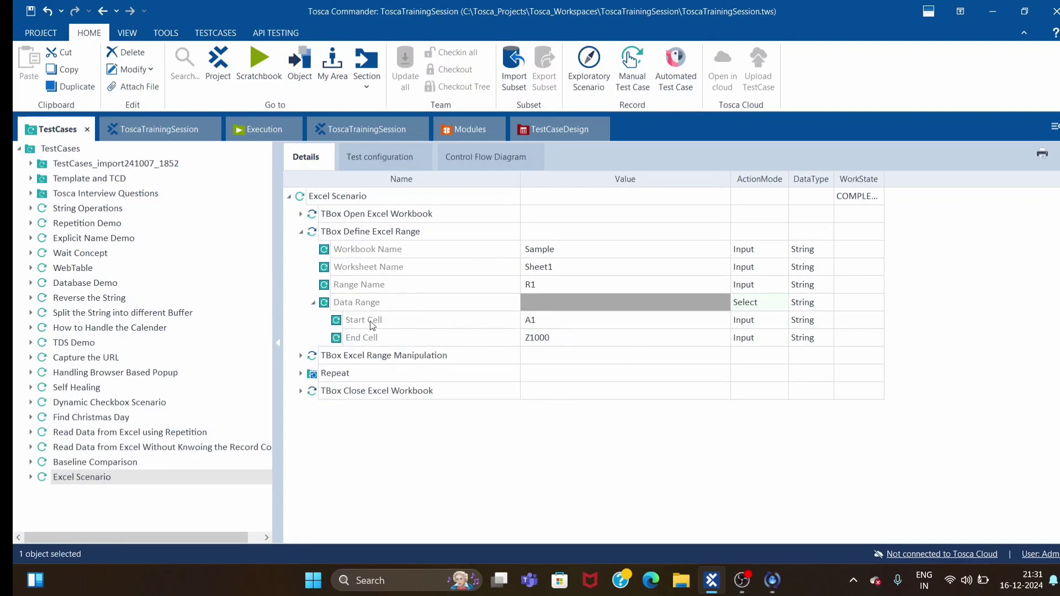
{"action": "left_click", "coordinate": [312, 303]}
Step: Delete the $lastContentRow entry from TBox Excel Range Manipulation and remove the Repeat folder from the test case
{"action": "left_click", "coordinate": [301, 320]}
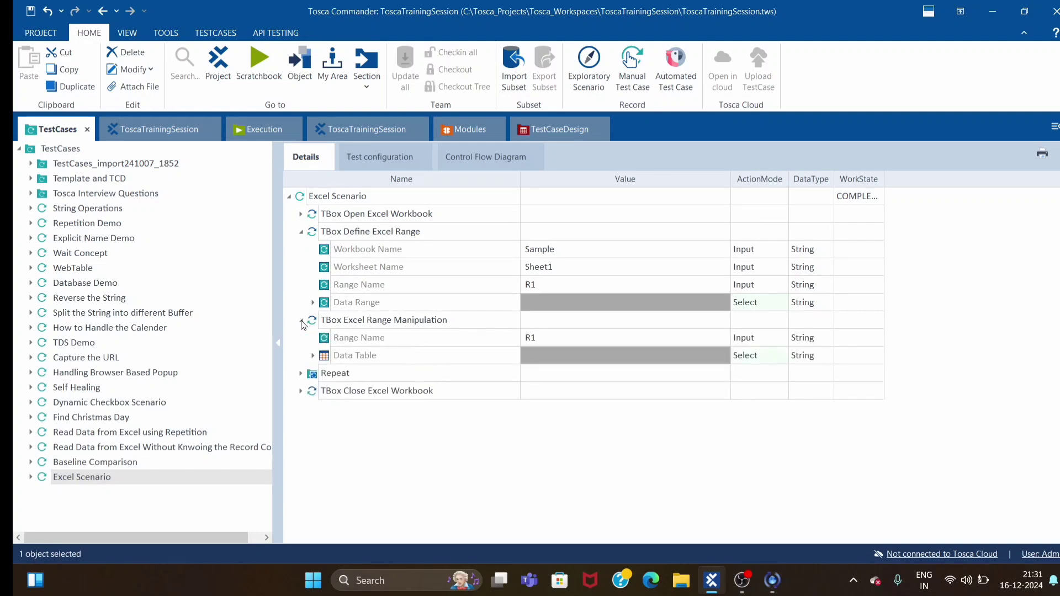
{"action": "left_click", "coordinate": [301, 232]}
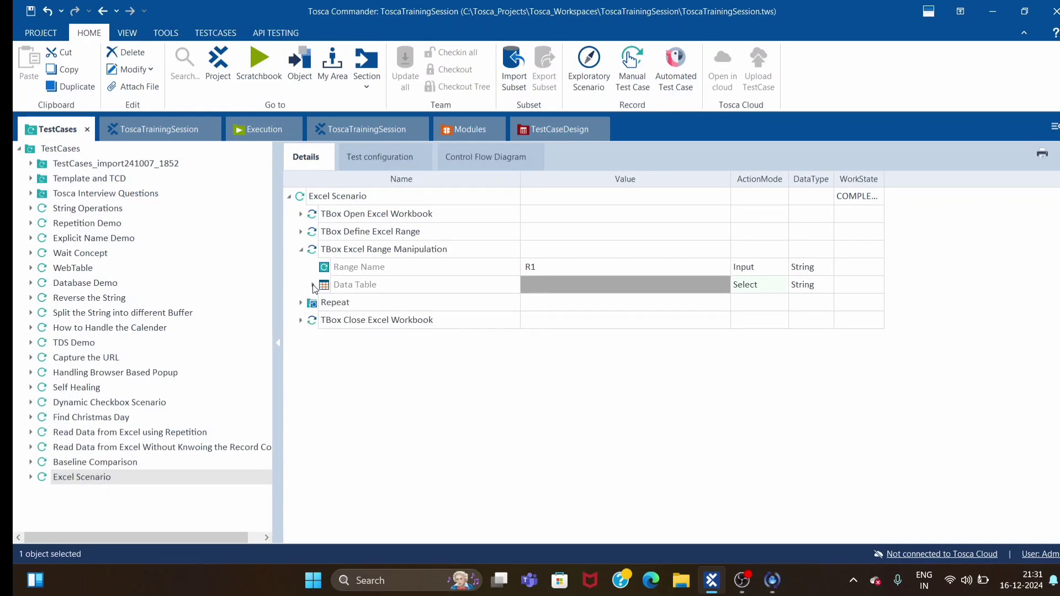
{"action": "left_click", "coordinate": [313, 285]}
{"action": "left_click", "coordinate": [411, 302]}
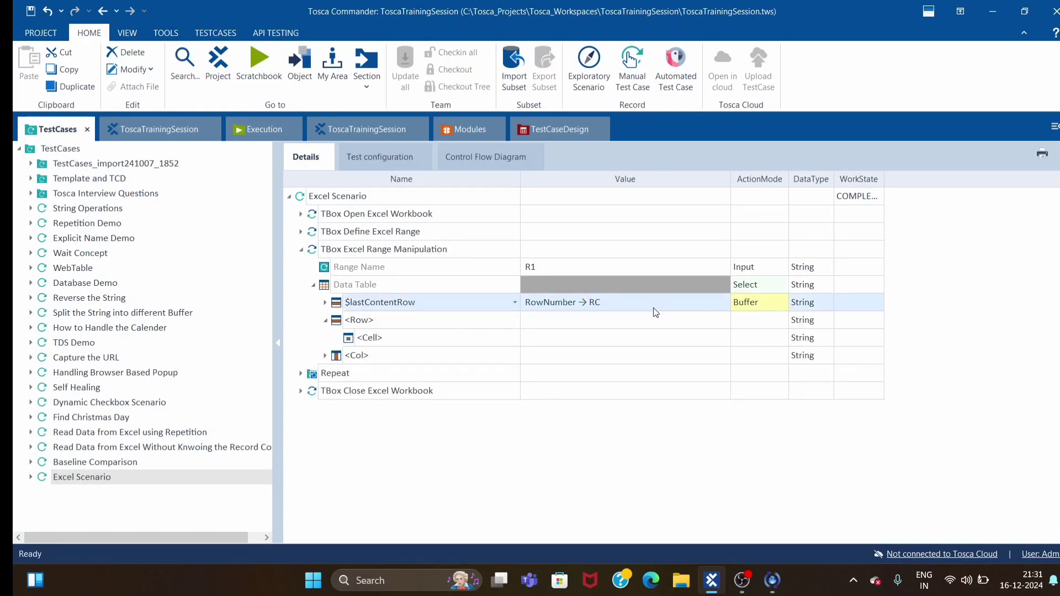
{"action": "key", "text": "Delete"}
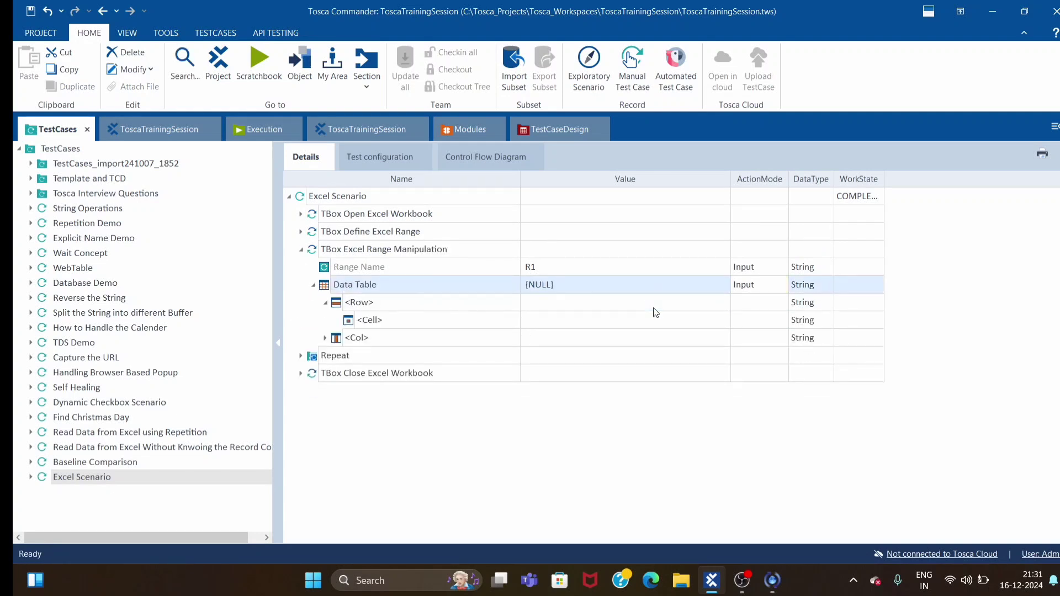
{"action": "left_click", "coordinate": [350, 359]}
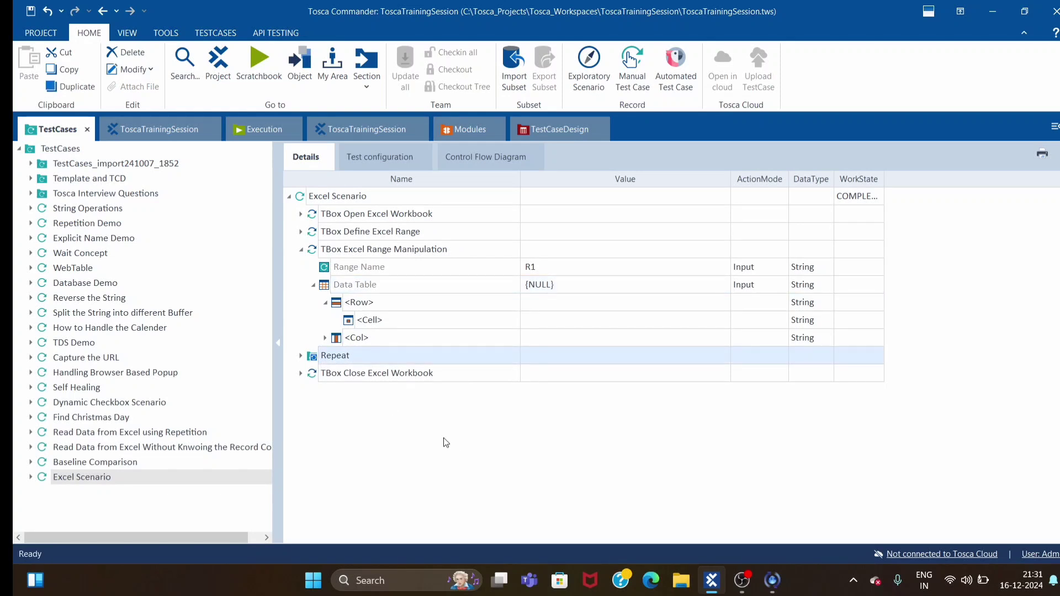
{"action": "key", "text": "Delete"}
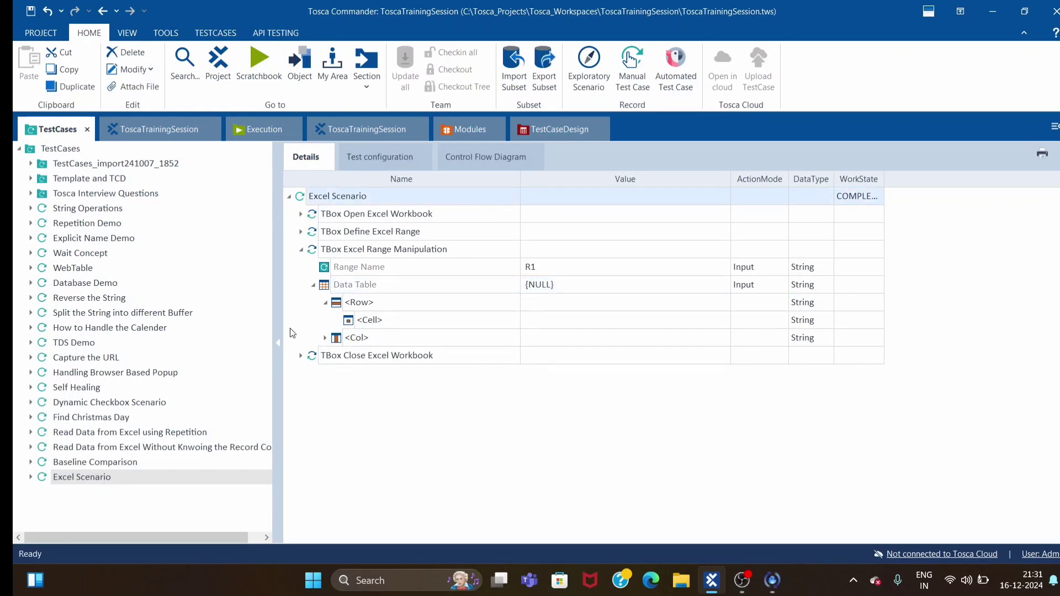
{"action": "left_click", "coordinate": [300, 356]}
{"action": "left_click", "coordinate": [300, 356]}
{"action": "left_click", "coordinate": [300, 356]}
{"action": "left_click", "coordinate": [612, 390]}
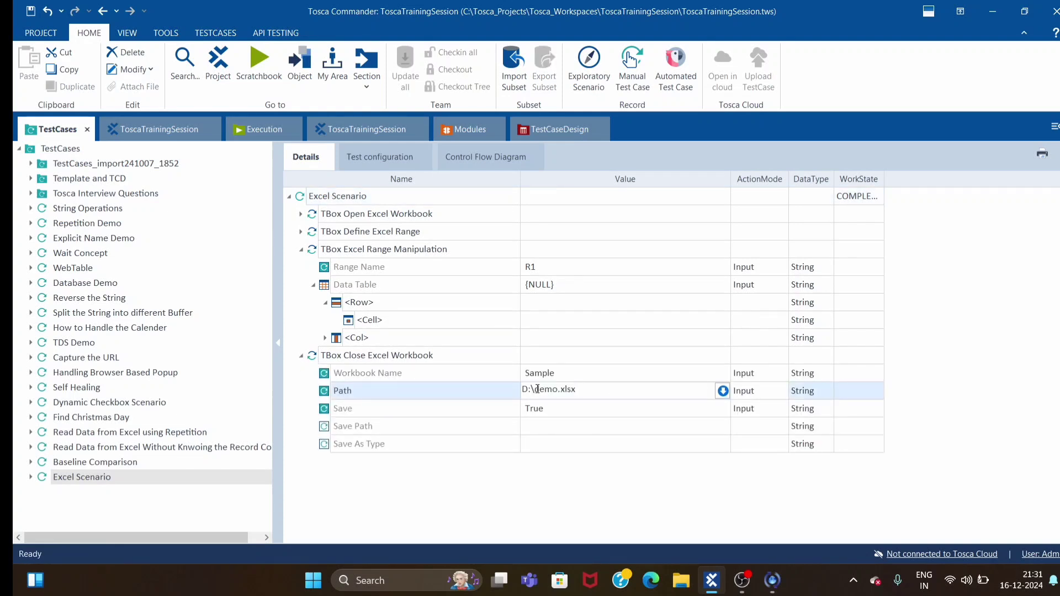
{"action": "left_click", "coordinate": [347, 395]}
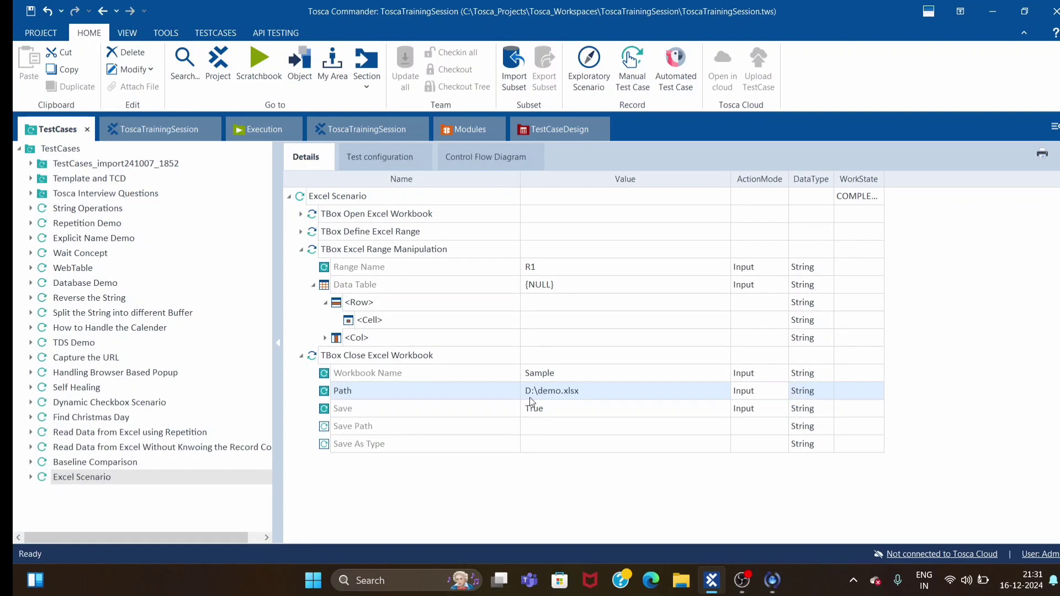
{"action": "left_click", "coordinate": [548, 393]}
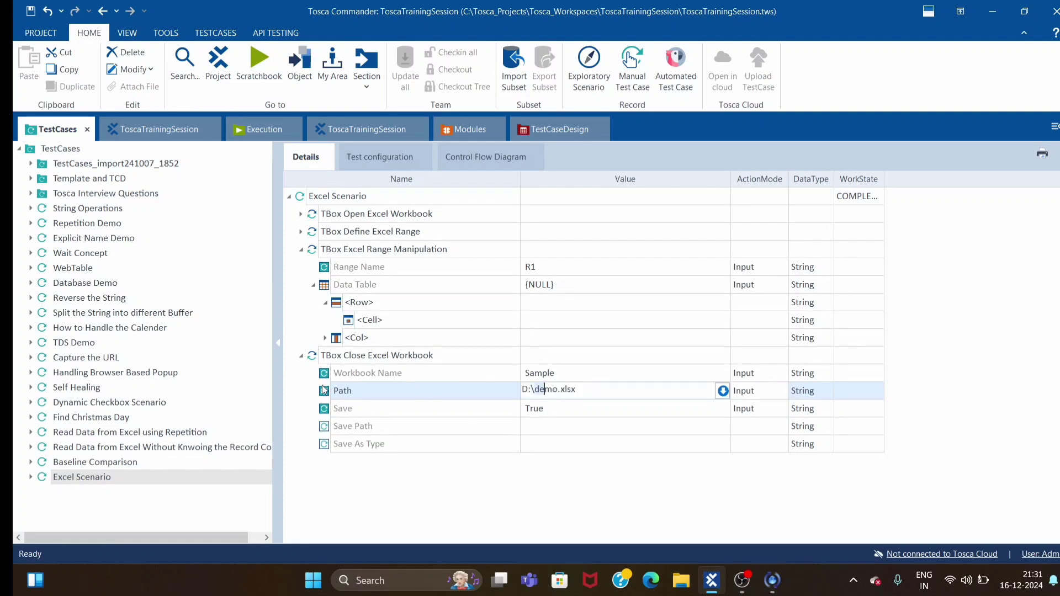
{"action": "left_click", "coordinate": [549, 416]}
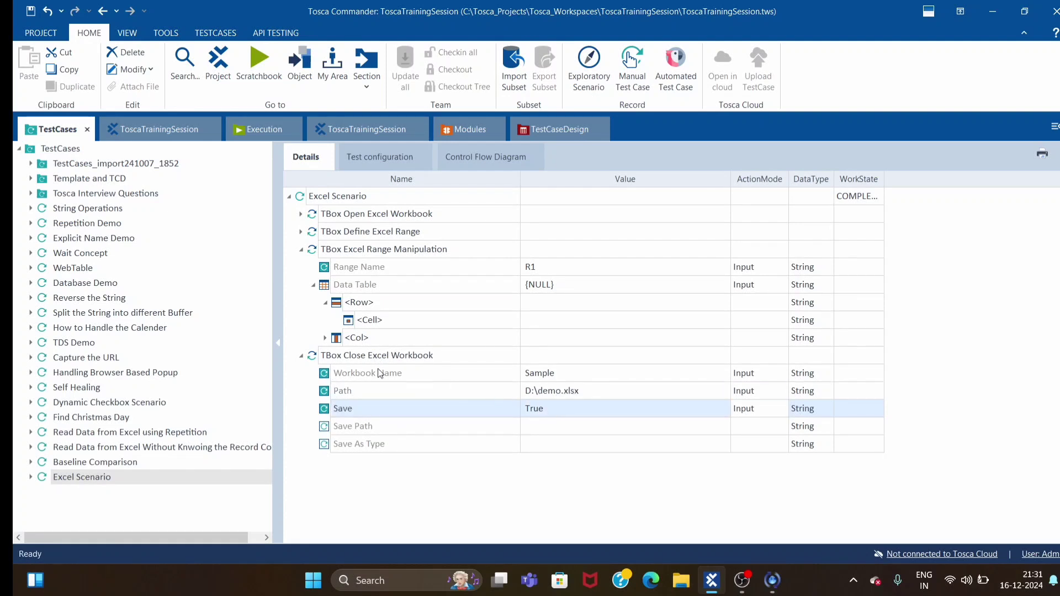
Step: Disable the TBox Close Excel Workbook step with the default disable reason and collapse it
{"action": "left_click", "coordinate": [365, 357]}
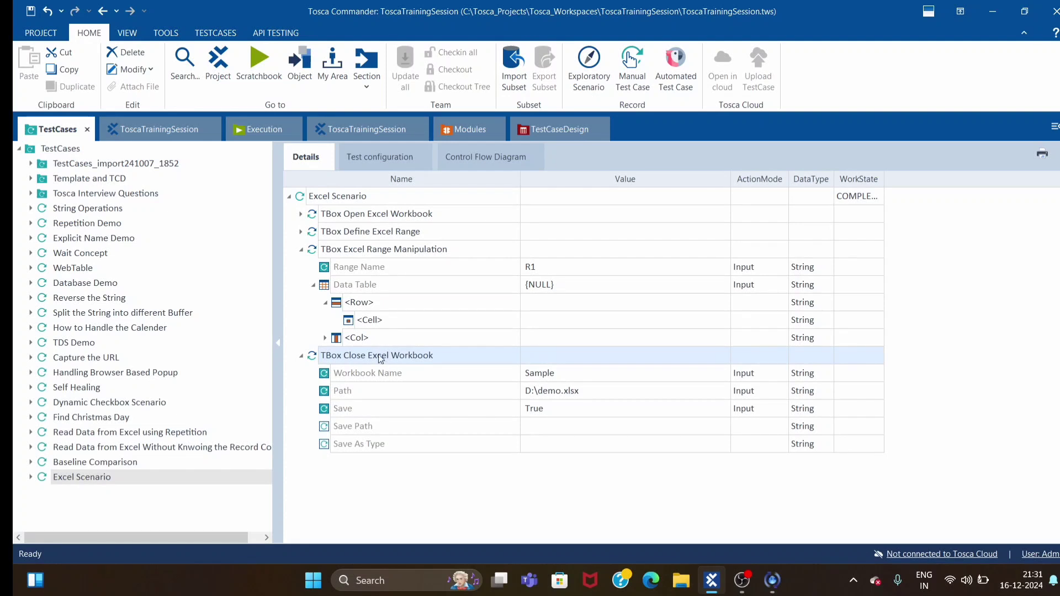
{"action": "key", "text": "ctrl+d"}
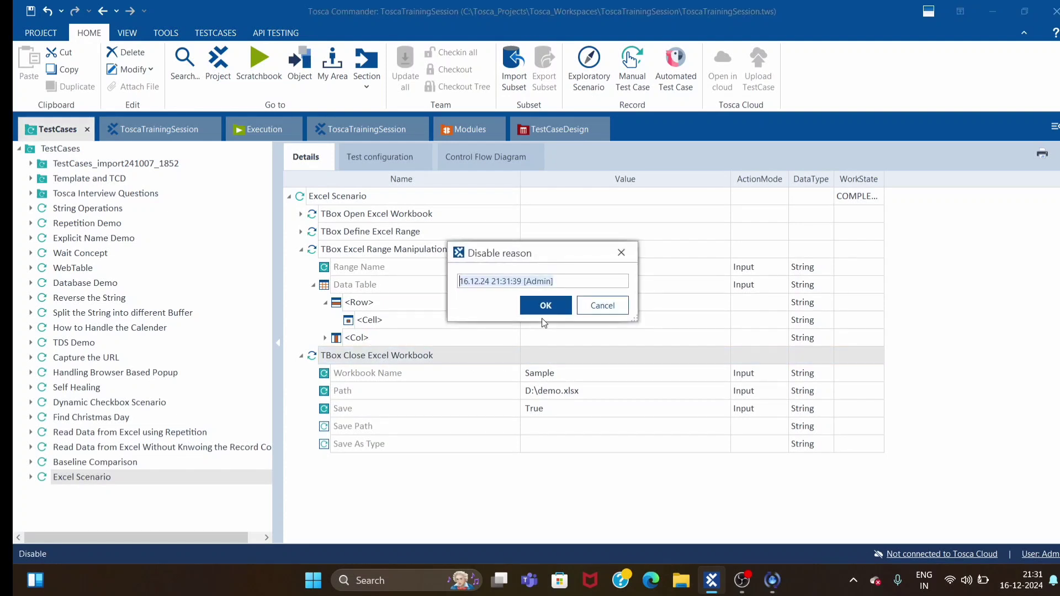
{"action": "left_click", "coordinate": [550, 304]}
{"action": "left_click", "coordinate": [300, 355]}
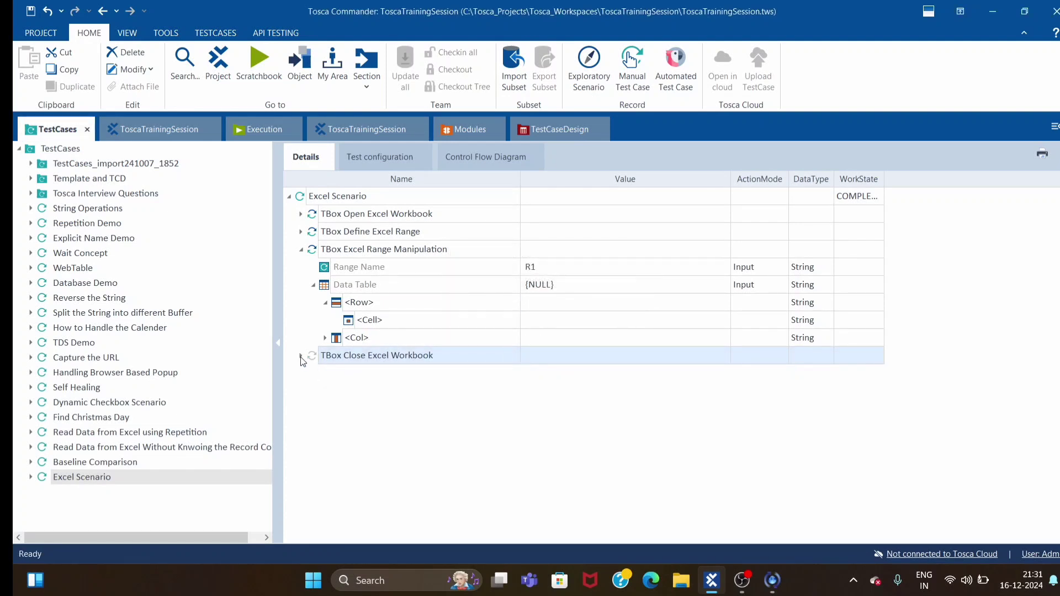
{"action": "left_click", "coordinate": [451, 411]}
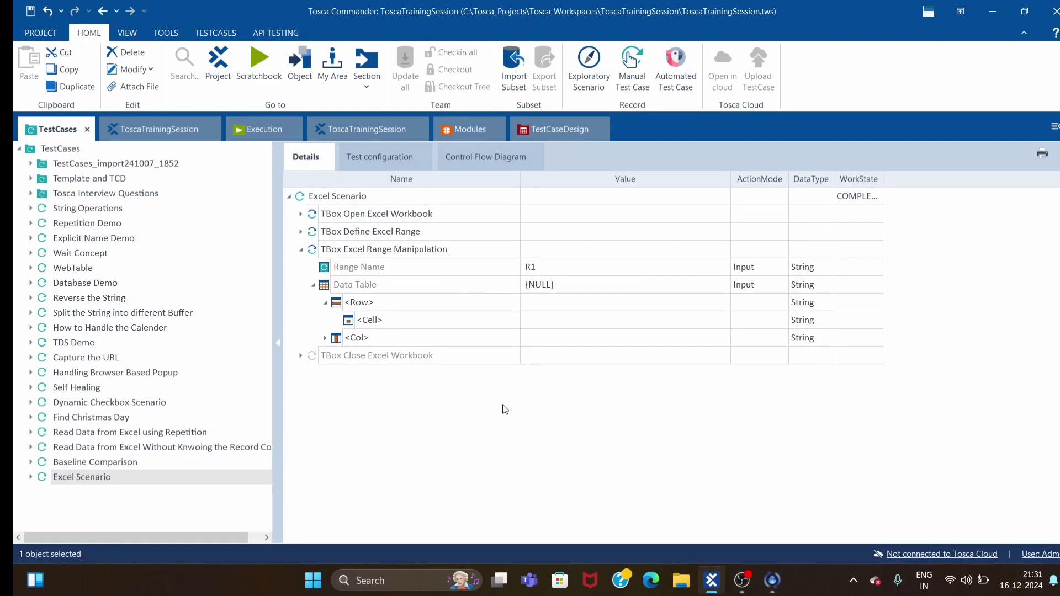
Step: Clear the {NULL} value from the Data Table in TBox Excel Range Manipulation
{"action": "left_click", "coordinate": [594, 278]}
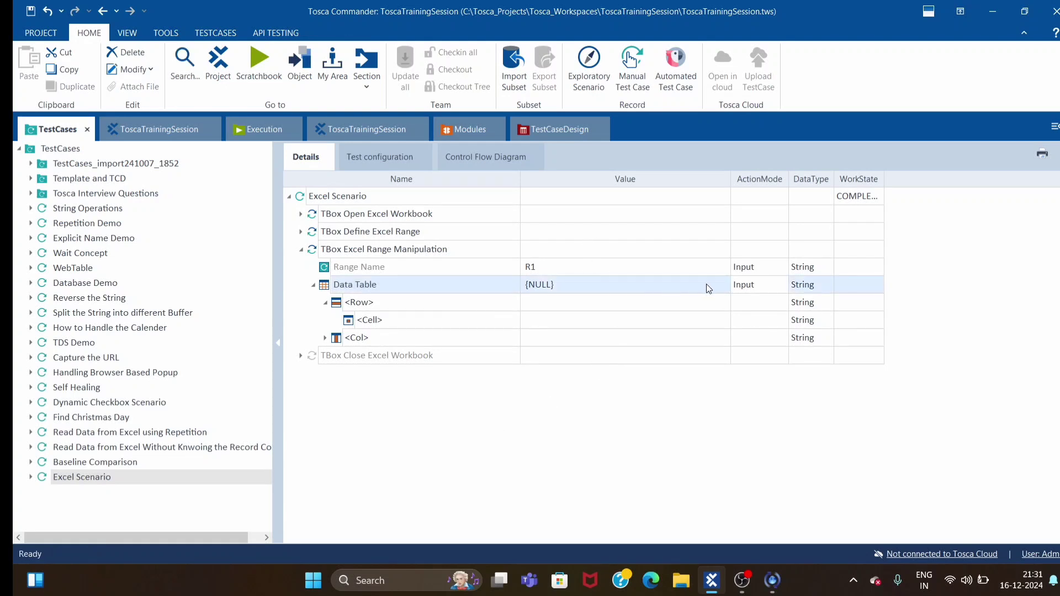
{"action": "key", "text": "Delete"}
{"action": "left_click", "coordinate": [454, 442]}
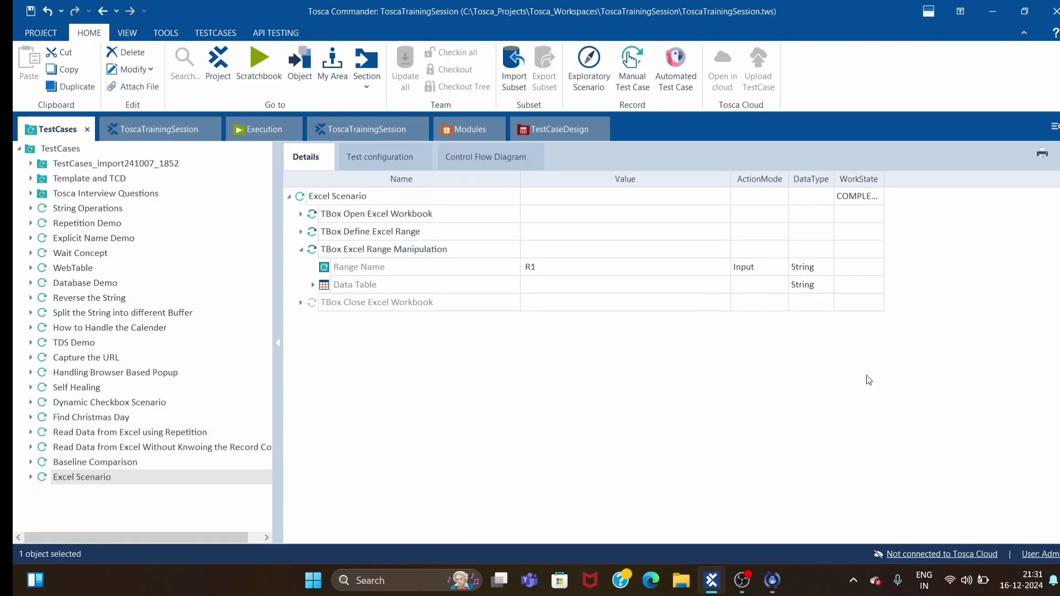
{"action": "left_click", "coordinate": [369, 217]}
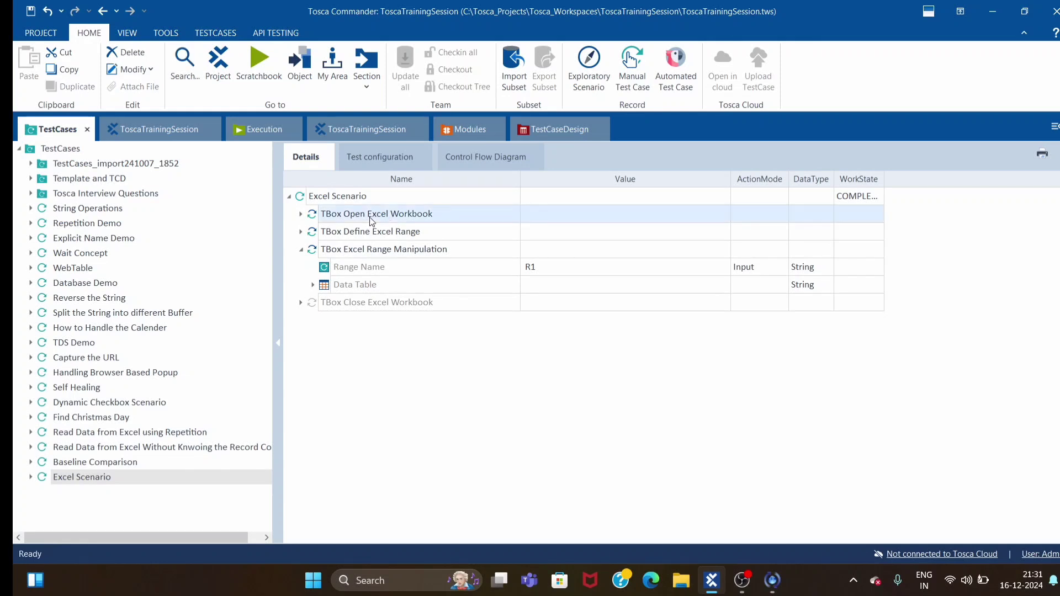
{"action": "left_click", "coordinate": [360, 233]}
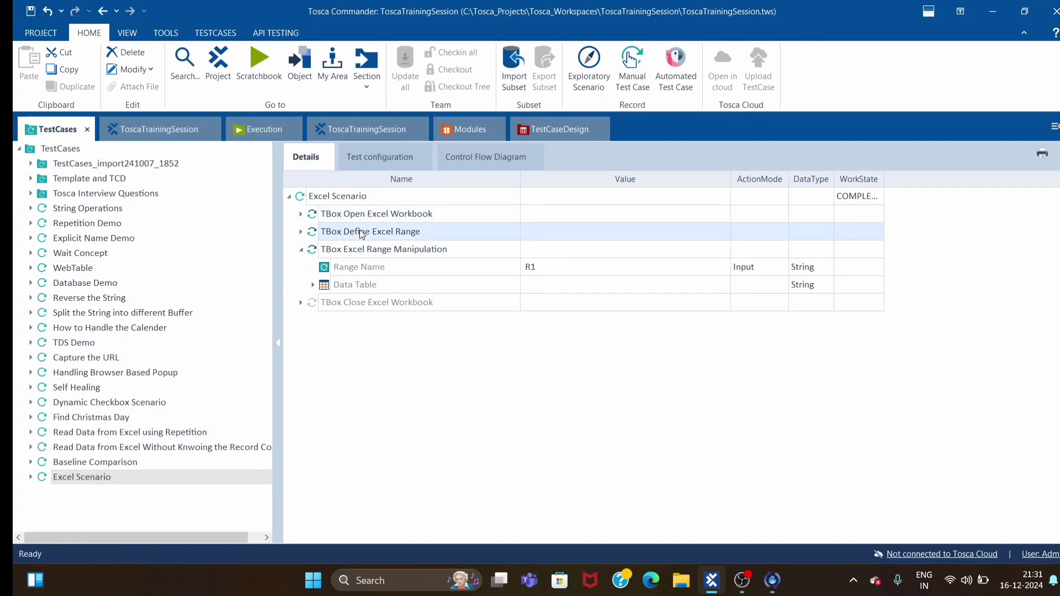
{"action": "left_click", "coordinate": [353, 247]}
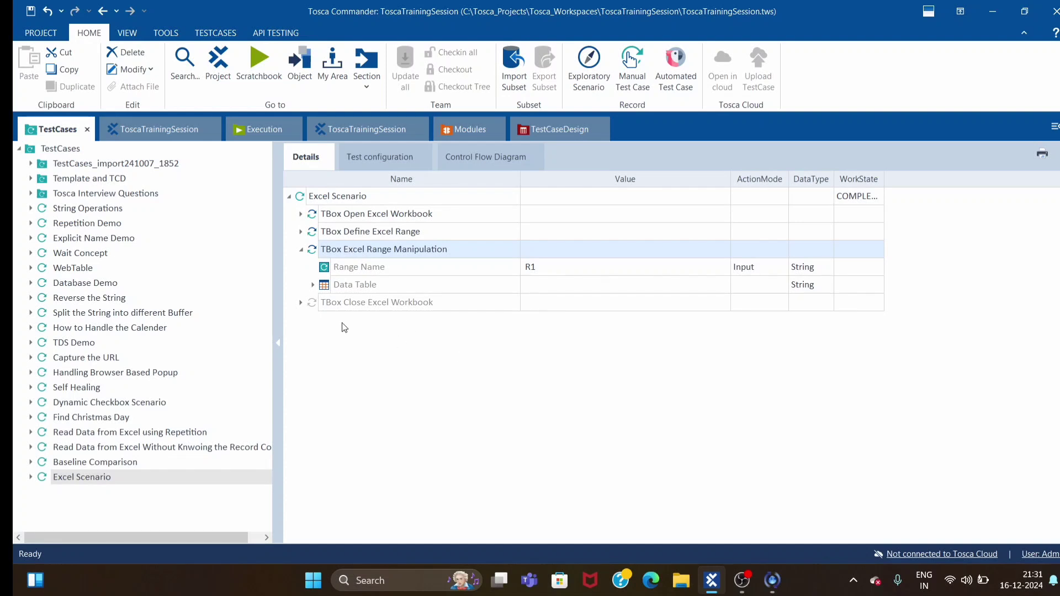
Step: Expand the Data Table in TBox Excel Range Manipulation and set its <Row> value to Electronics City
{"action": "left_click", "coordinate": [312, 285]}
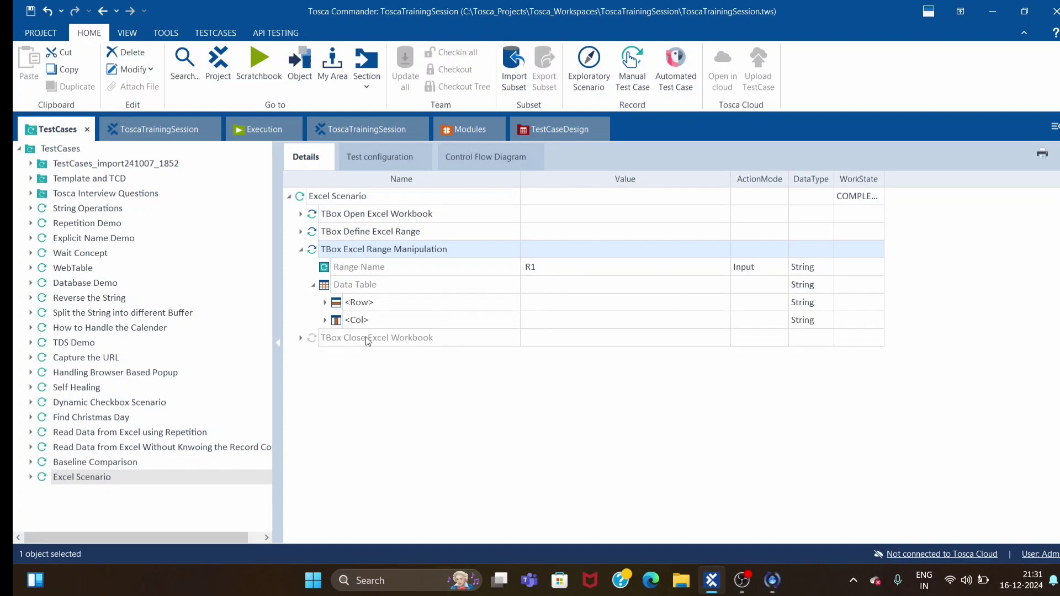
{"action": "left_click", "coordinate": [325, 302]}
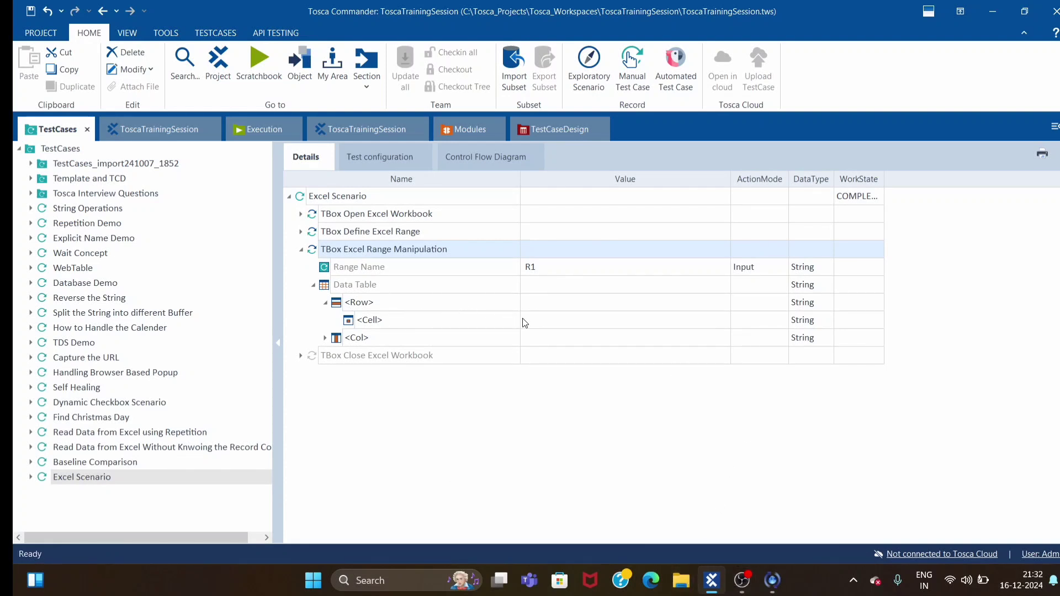
{"action": "left_click", "coordinate": [554, 307]}
{"action": "left_click", "coordinate": [586, 309]}
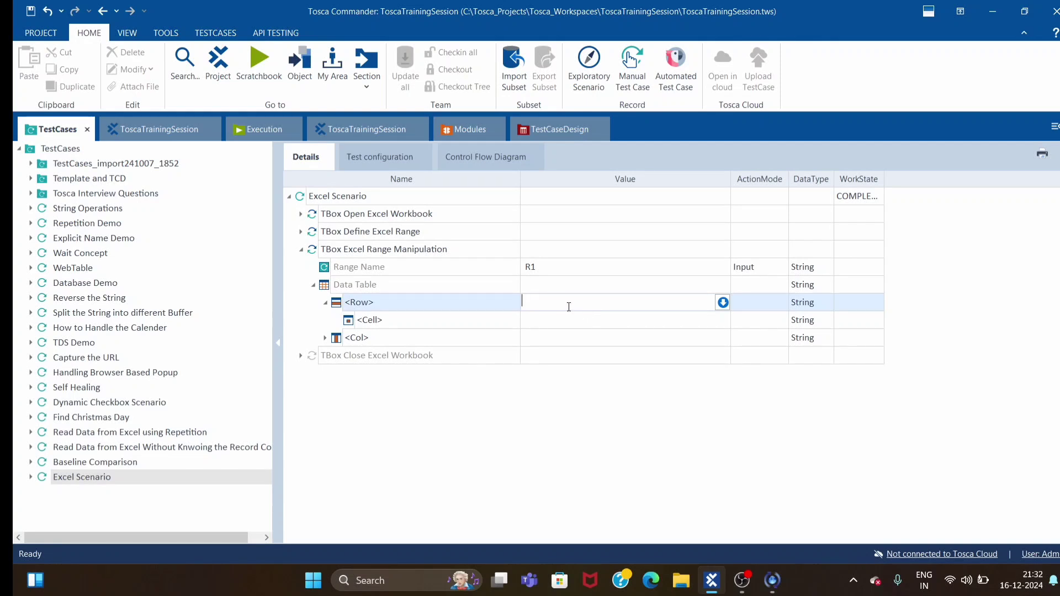
{"action": "left_click", "coordinate": [551, 345]}
{"action": "left_click", "coordinate": [587, 306]}
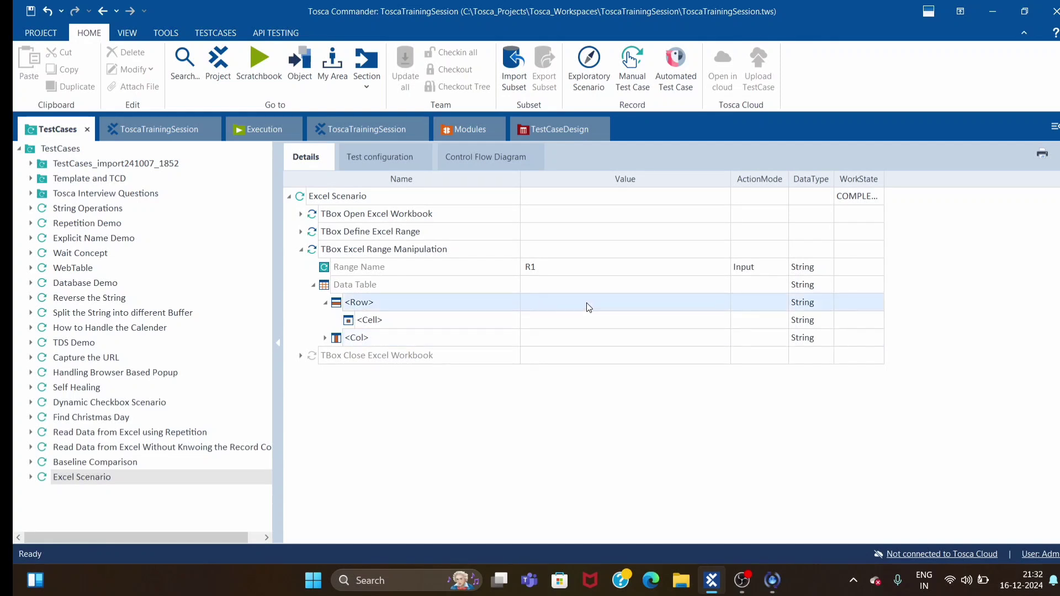
{"action": "left_click", "coordinate": [580, 307]}
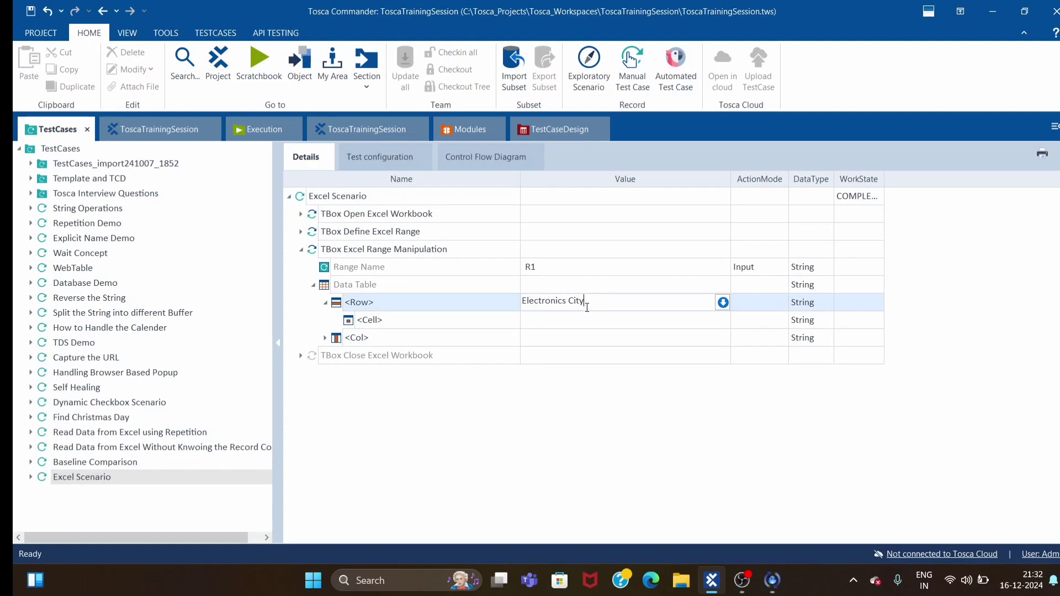
{"action": "left_click", "coordinate": [668, 430]}
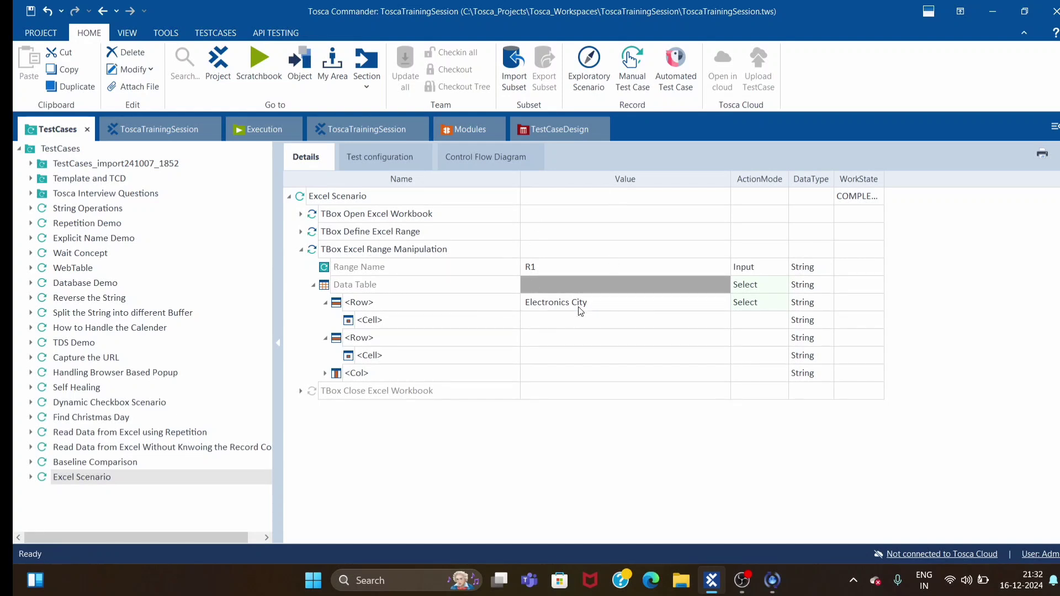
Step: Add wildcards around the row's search text so its value is *Electronics City*
{"action": "left_click", "coordinate": [664, 303]}
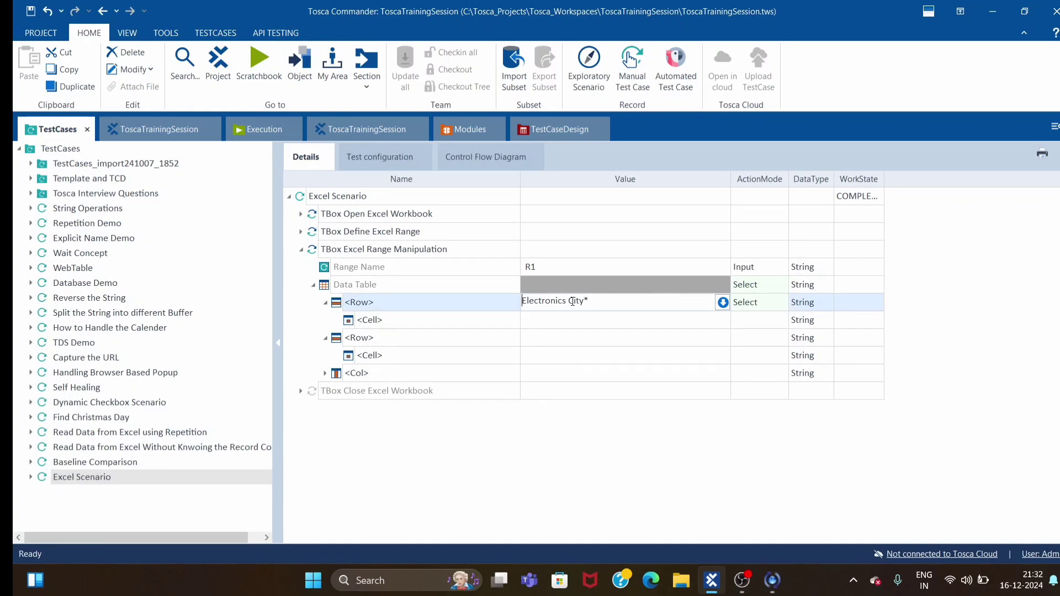
{"action": "type", "text": "*)"}
{"action": "key", "text": "BackSpace"}
{"action": "left_click", "coordinate": [527, 482]}
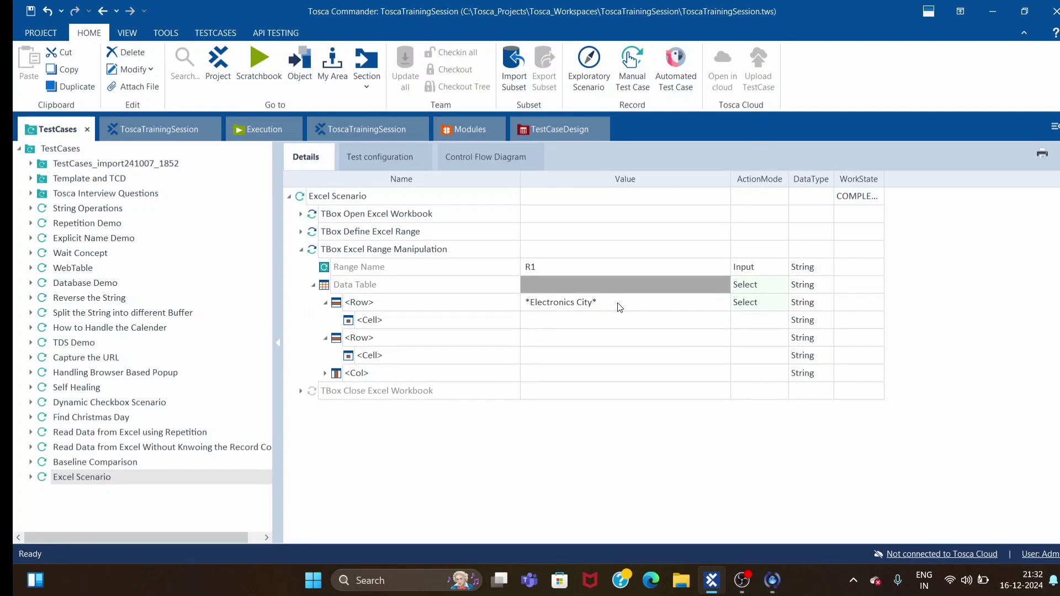
Step: Name the first cell under the *Electronics City* row #2, set its value to pincode and its ActionMode to Buffer
{"action": "left_click", "coordinate": [474, 319]}
{"action": "left_click", "coordinate": [511, 319]}
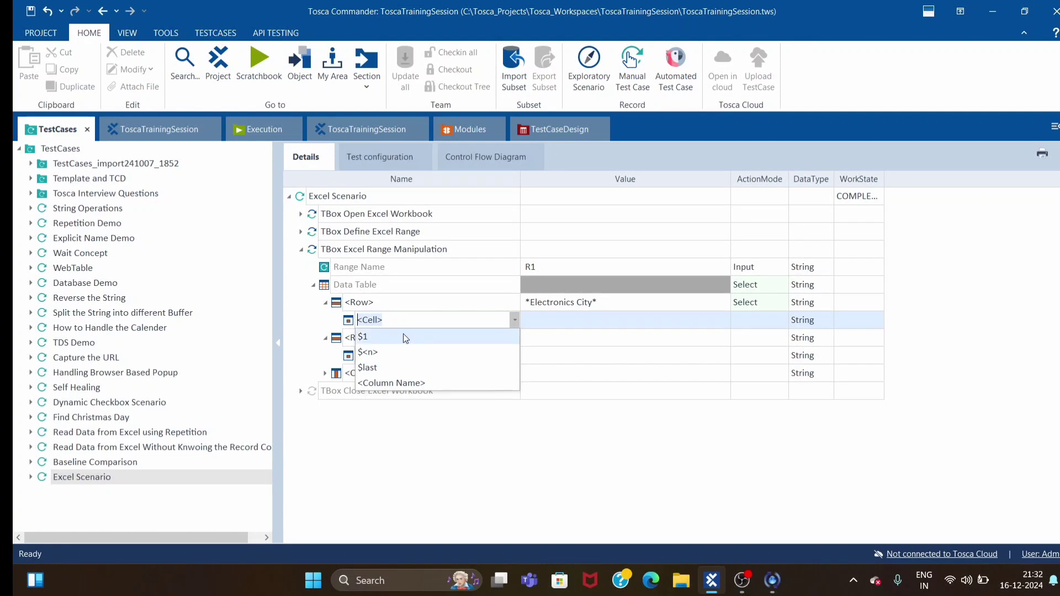
{"action": "type", "text": "#2"}
{"action": "left_click", "coordinate": [612, 327]}
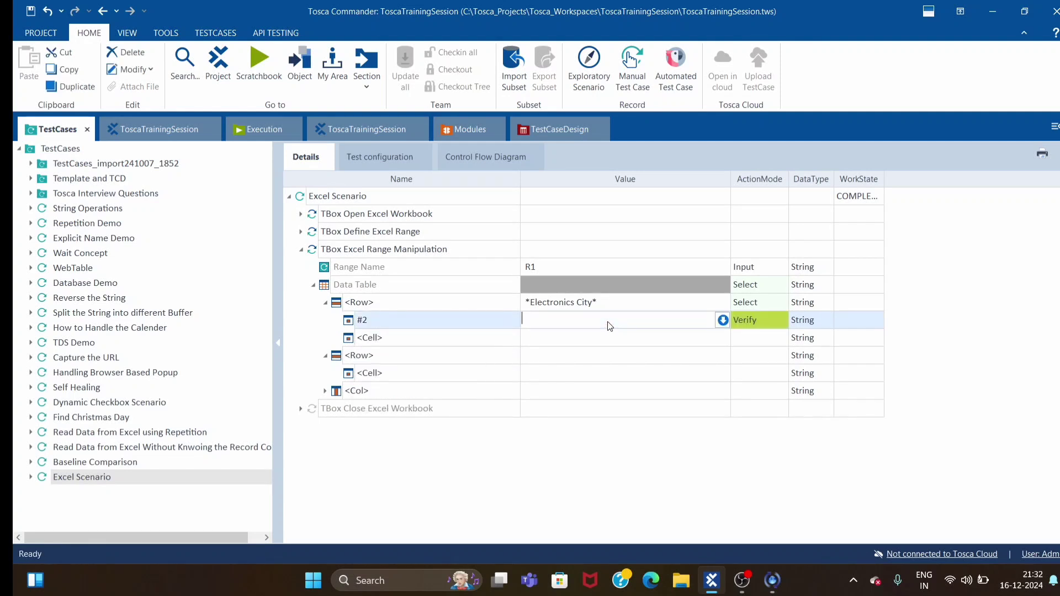
{"action": "type", "text": "pincode"}
{"action": "left_click", "coordinate": [740, 327]}
{"action": "type", "text": "b"}
{"action": "left_click", "coordinate": [662, 482]}
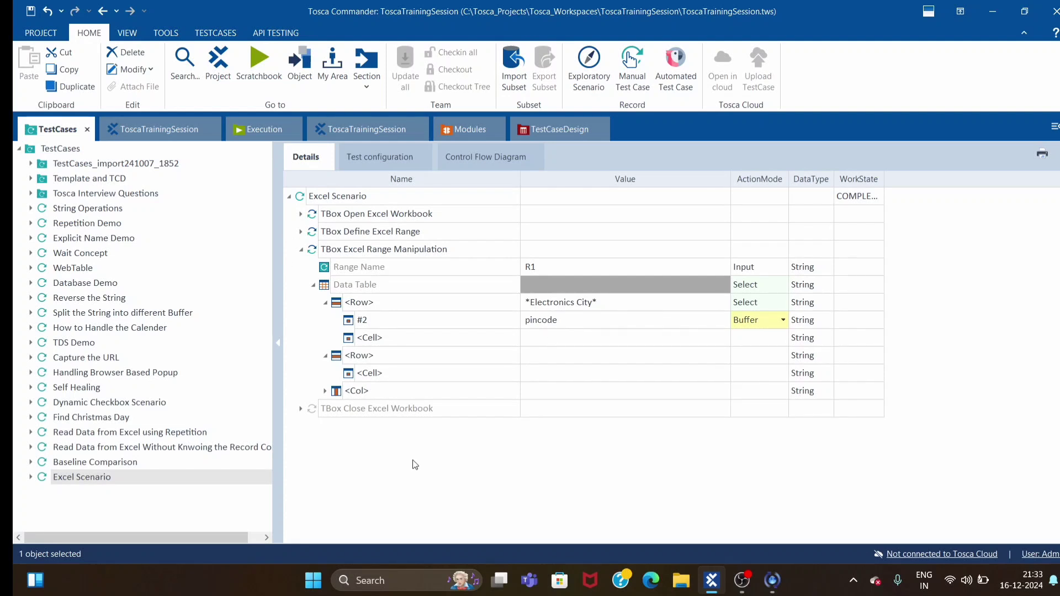
Step: Run the Excel Scenario test case in the ScratchBook and quit the Apple Software Update window
{"action": "left_click", "coordinate": [312, 285]}
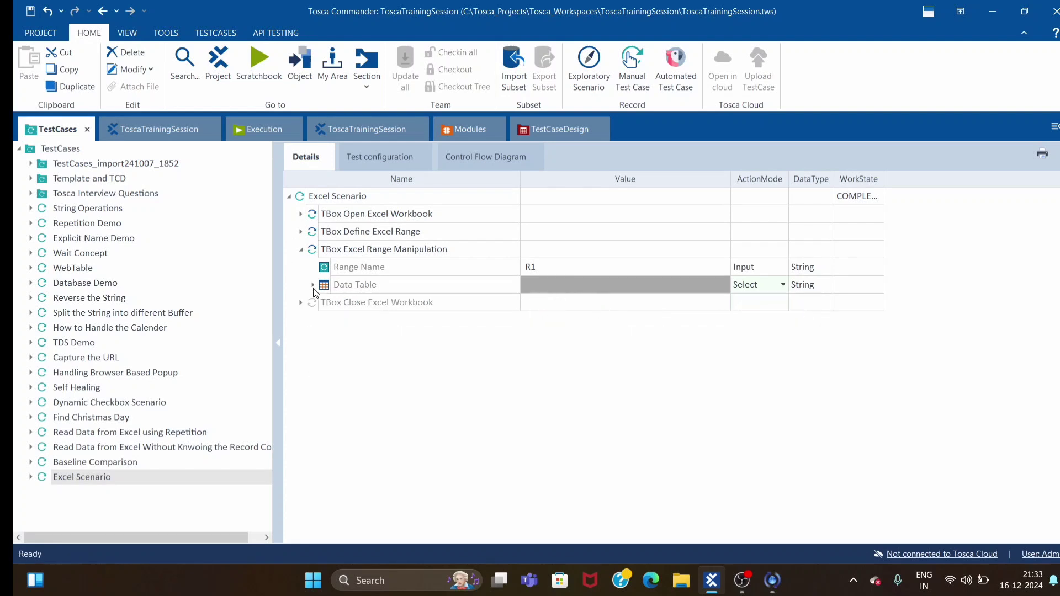
{"action": "left_click", "coordinate": [346, 202]}
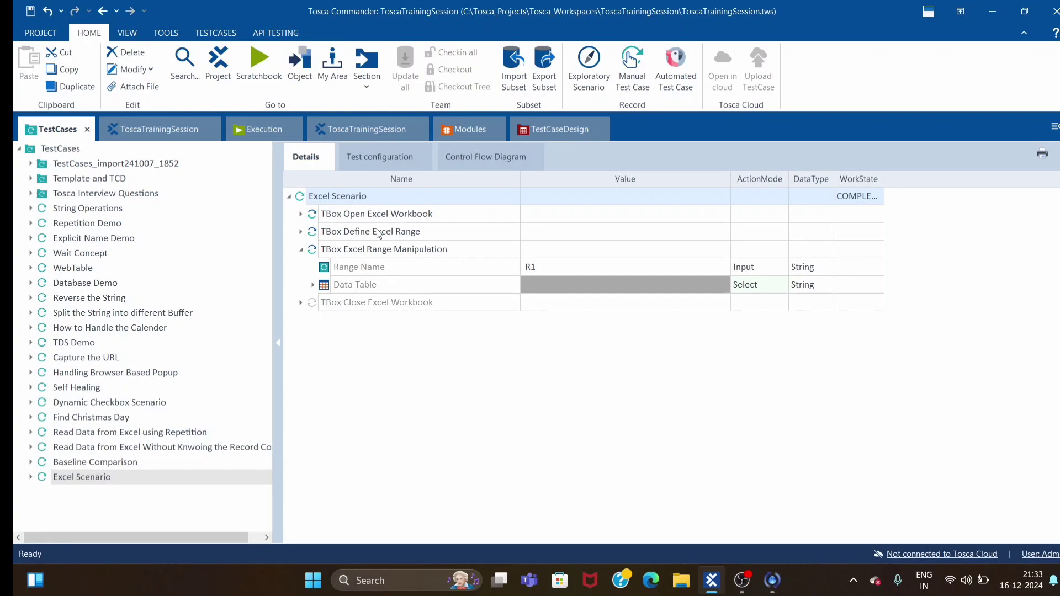
{"action": "key", "text": "F6"}
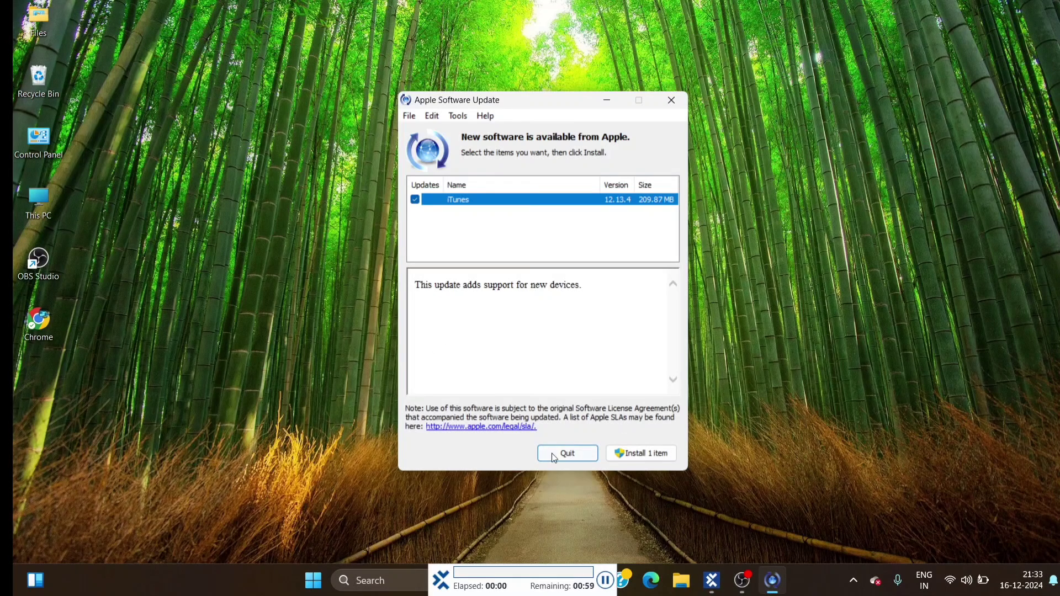
{"action": "left_click", "coordinate": [552, 453]}
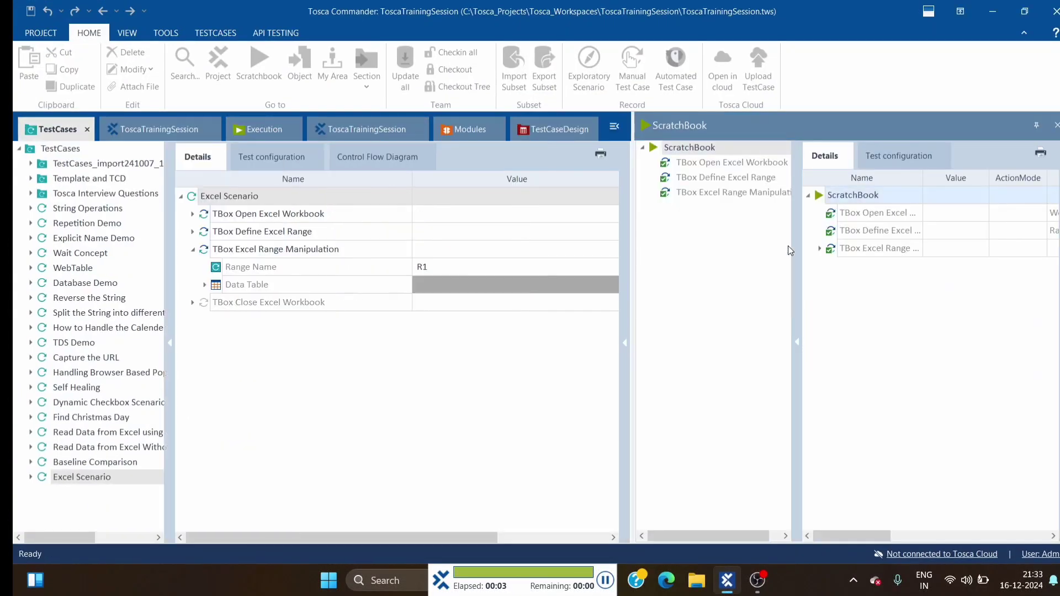
Step: Dock the ScratchBook as a tabbed document and expand the TBox Excel Range Manipulation result down to cell #2
{"action": "right_click", "coordinate": [760, 123]}
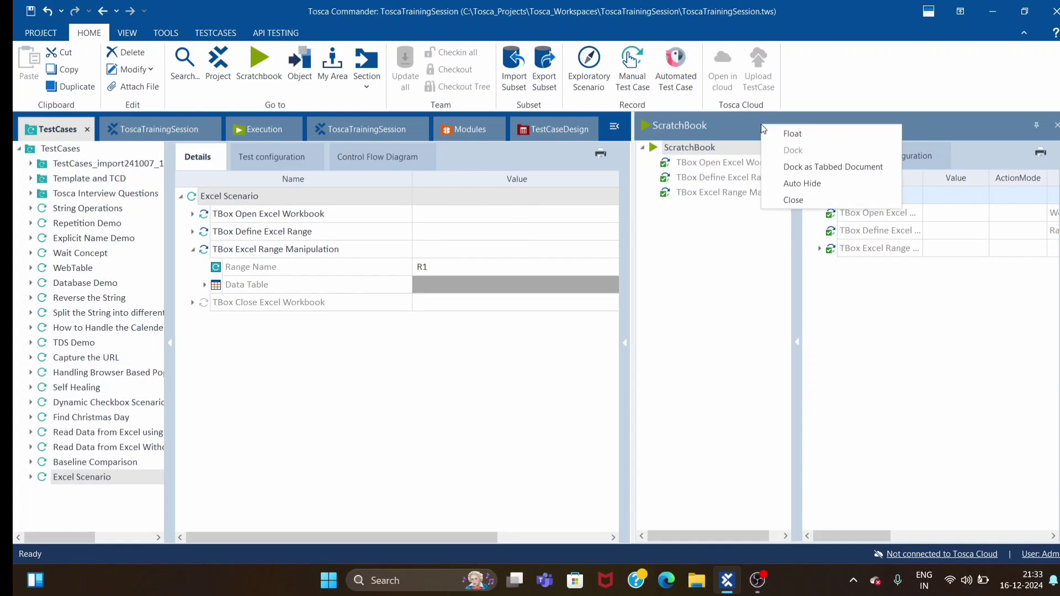
{"action": "left_click", "coordinate": [783, 182]}
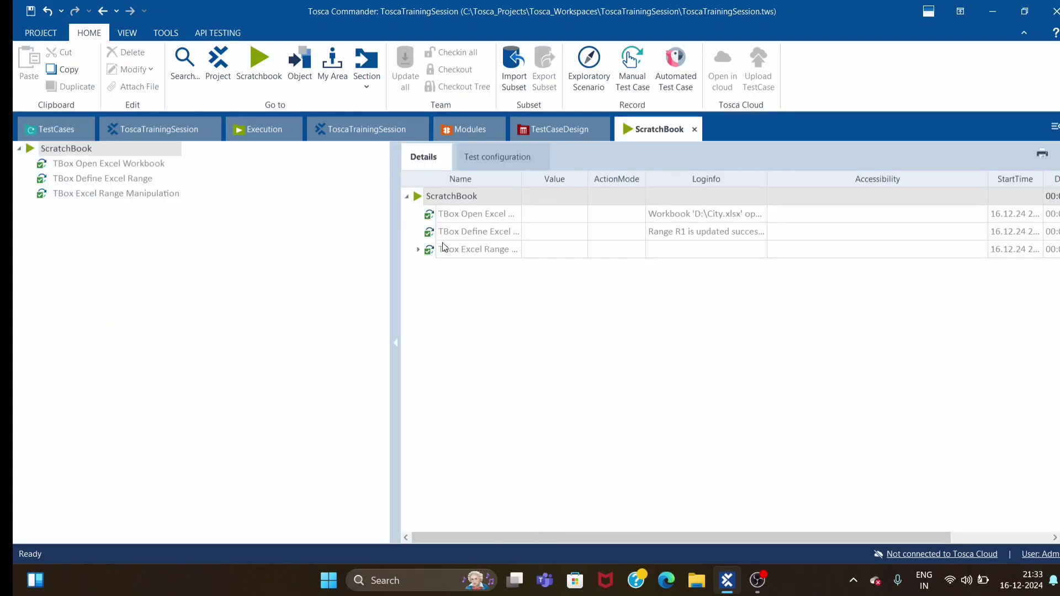
{"action": "left_click", "coordinate": [418, 252]}
{"action": "left_click", "coordinate": [431, 267]}
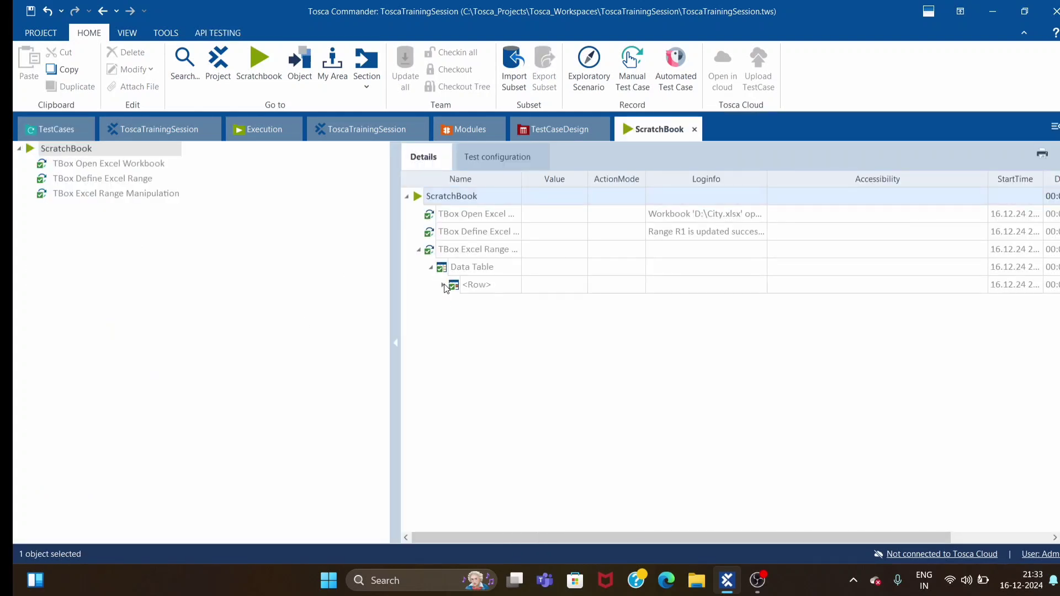
{"action": "left_click", "coordinate": [442, 284]}
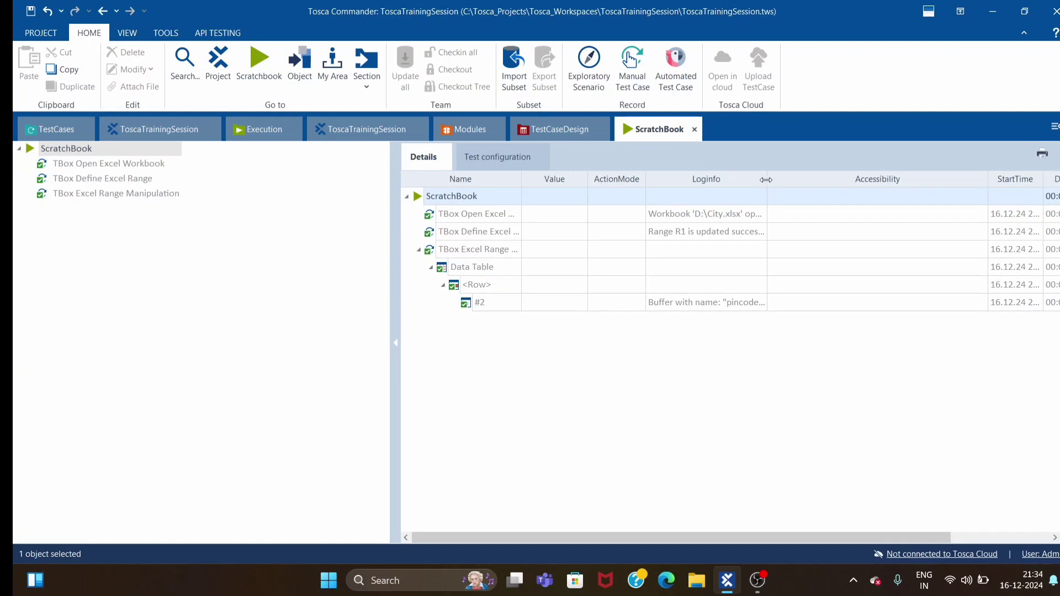
Step: Widen the Loginfo column and read the full log message of cell #2 for the buffered pincode value
{"action": "left_click_drag", "start_coordinate": [765, 186], "coordinate": [871, 186]}
{"action": "left_click", "coordinate": [870, 307]}
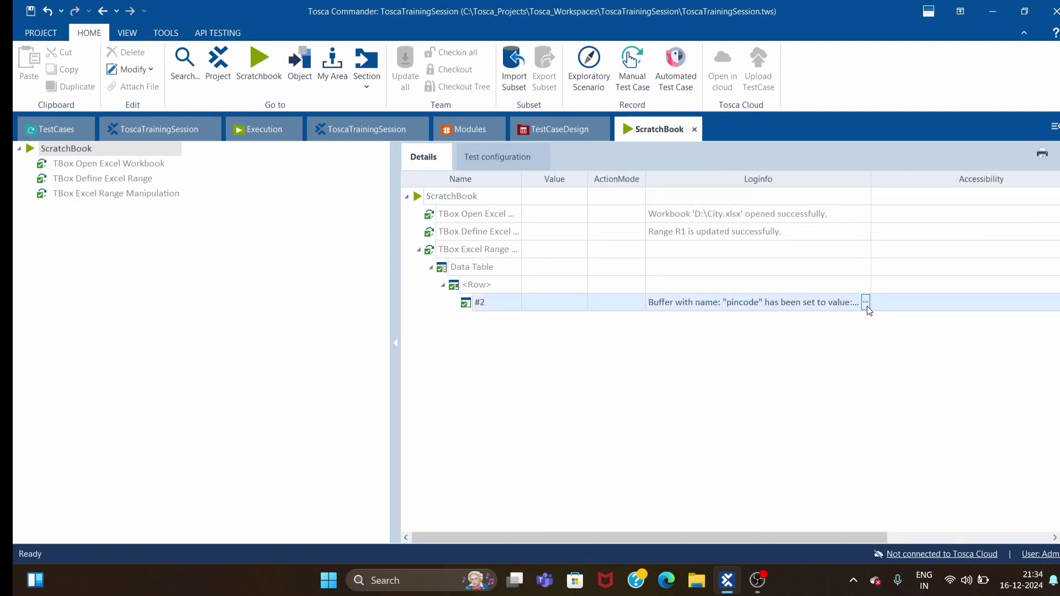
{"action": "left_click", "coordinate": [865, 302]}
{"action": "left_click_drag", "start_coordinate": [859, 321], "coordinate": [884, 321]}
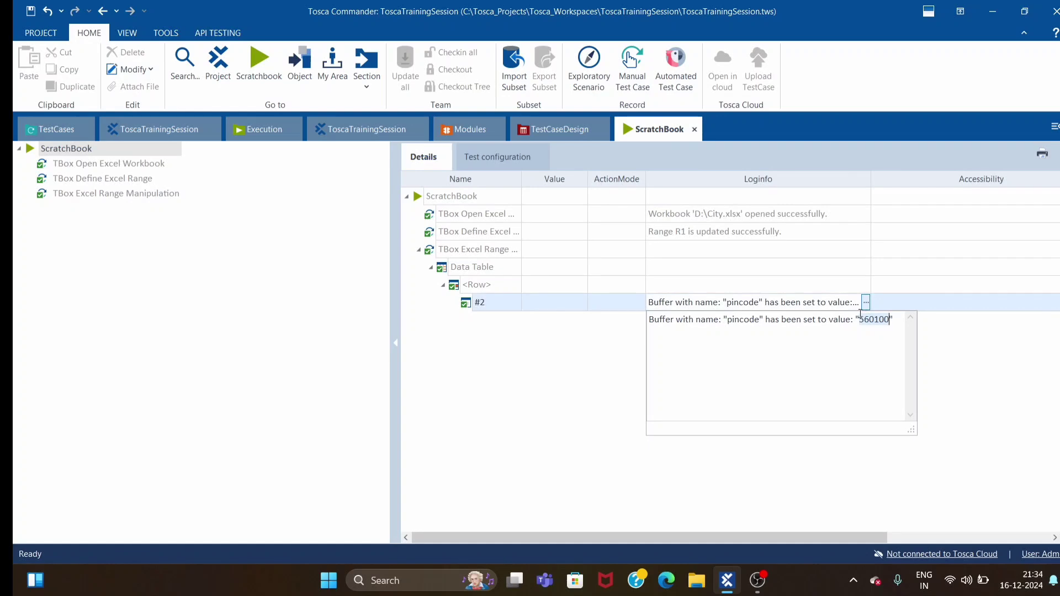
{"action": "left_click", "coordinate": [530, 461]}
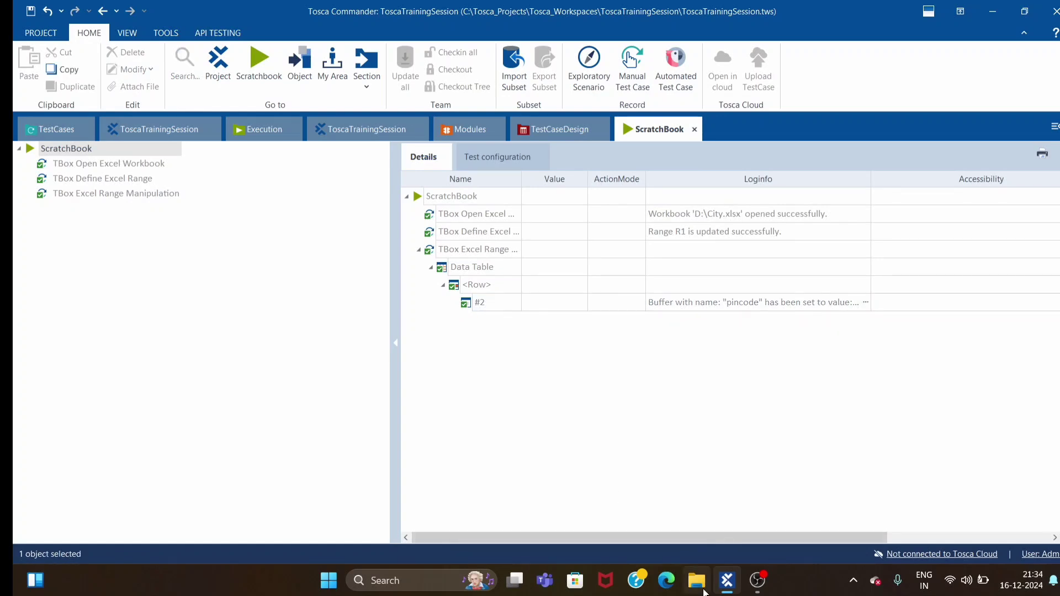
Step: Open the City workbook from New Volume (D:) in Excel and close the Document Recovery pane
{"action": "left_click", "coordinate": [703, 589]}
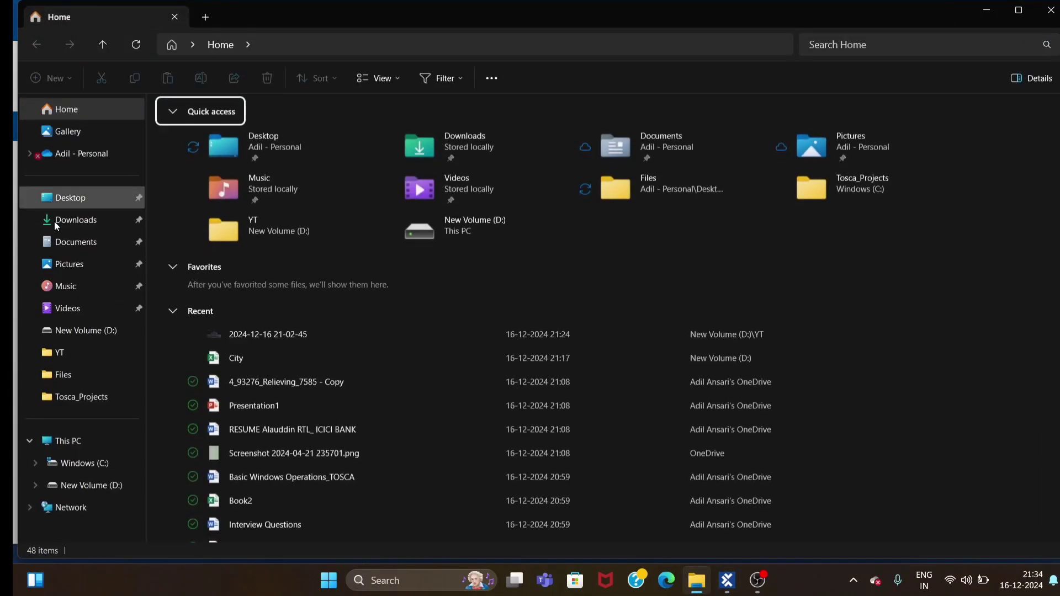
{"action": "left_click", "coordinate": [92, 494]}
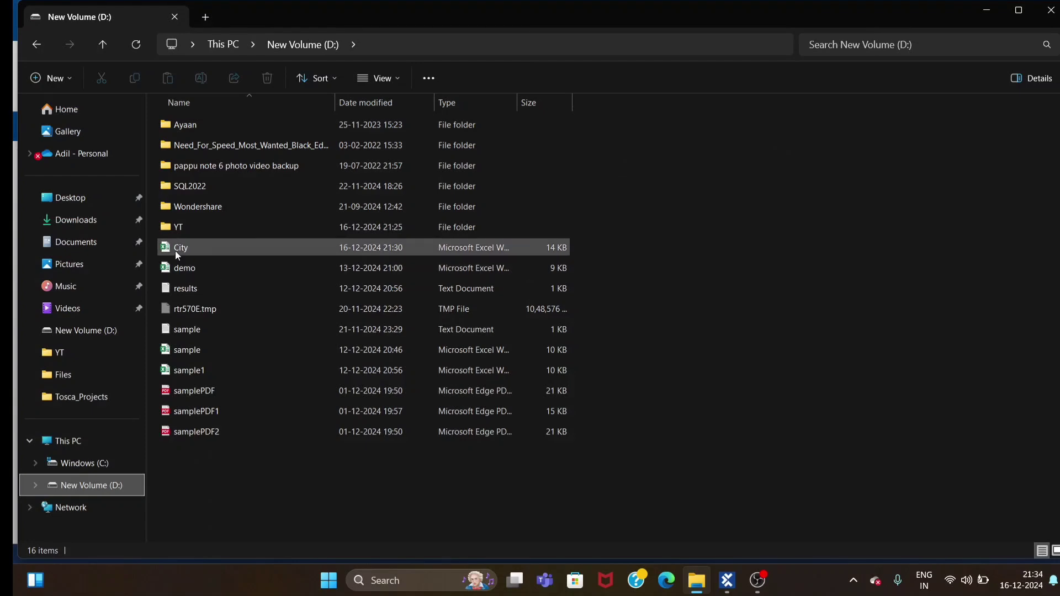
{"action": "left_click", "coordinate": [174, 249]}
{"action": "double_click", "coordinate": [174, 249]}
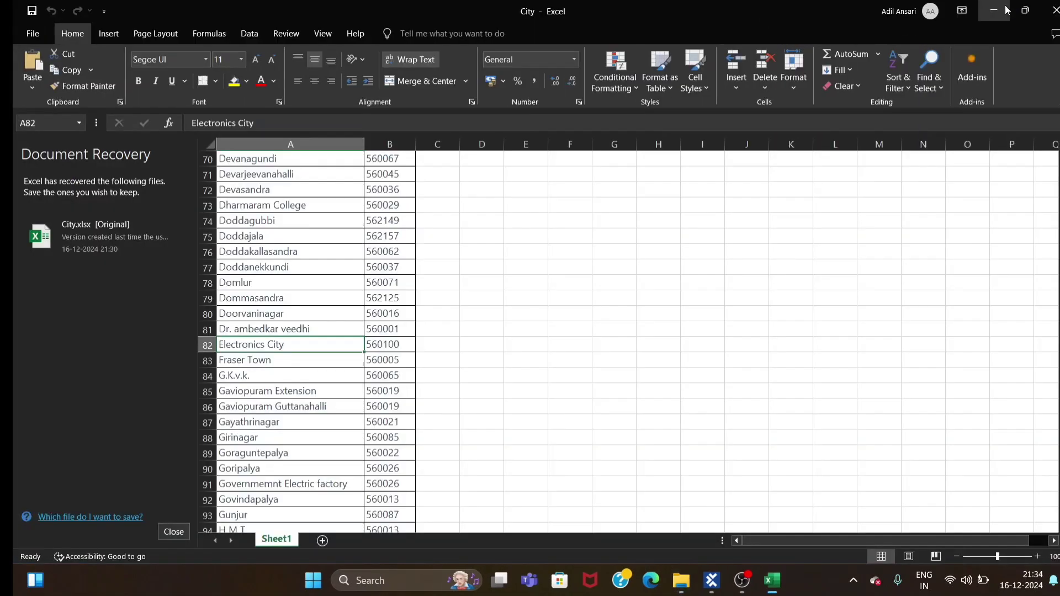
{"action": "left_click", "coordinate": [176, 533]}
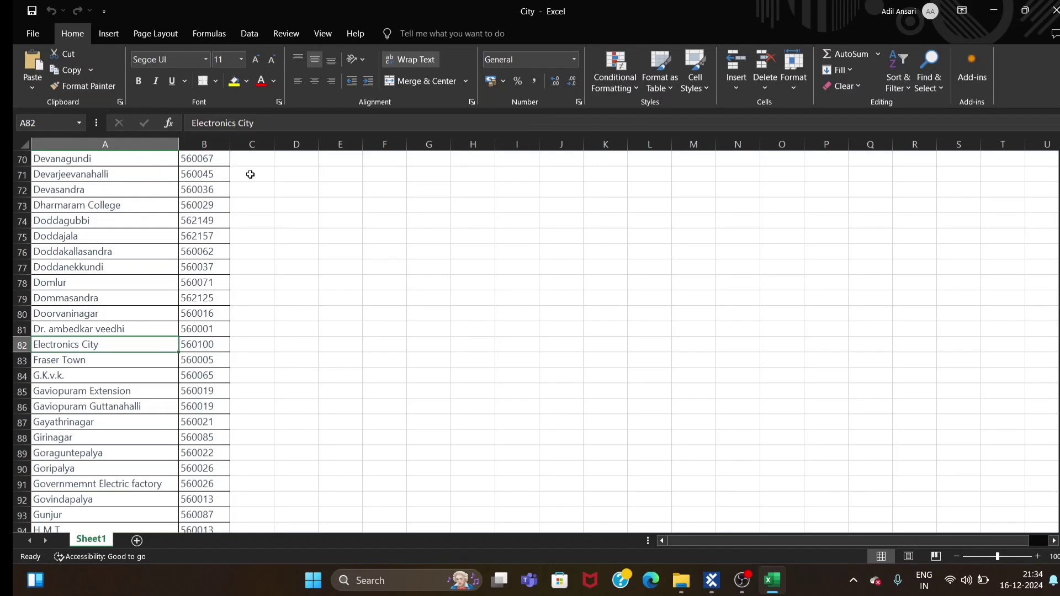
Step: Search column B of the City sheet for 560100
{"action": "scroll", "coordinate": [249, 206], "scroll_direction": "up", "scroll_amount": 10}
{"action": "scroll", "coordinate": [249, 206], "scroll_direction": "up", "scroll_amount": 9}
{"action": "scroll", "coordinate": [238, 357], "scroll_direction": "up", "scroll_amount": 4}
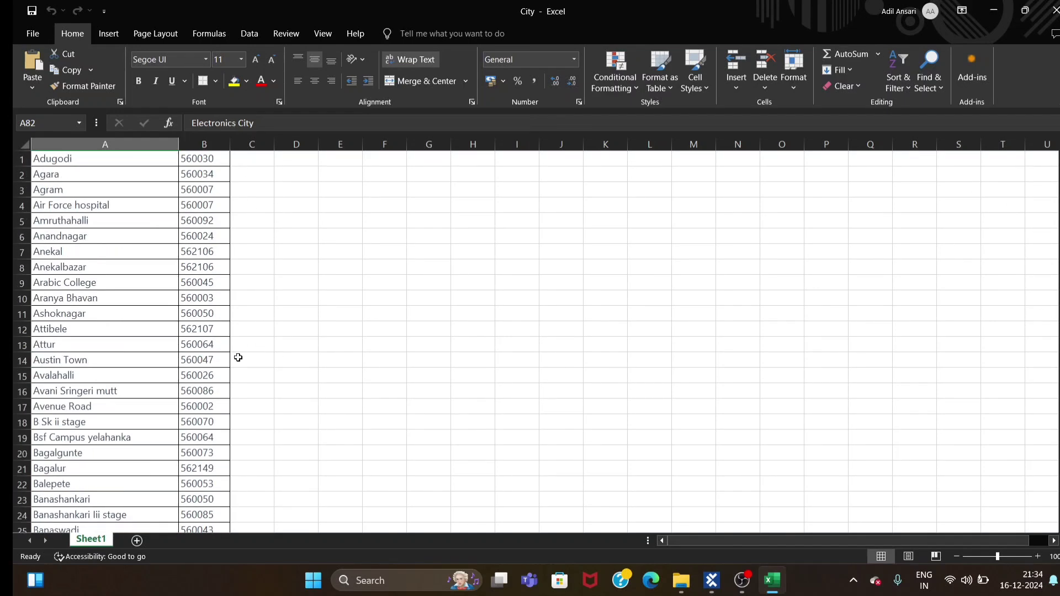
{"action": "left_click", "coordinate": [203, 144]}
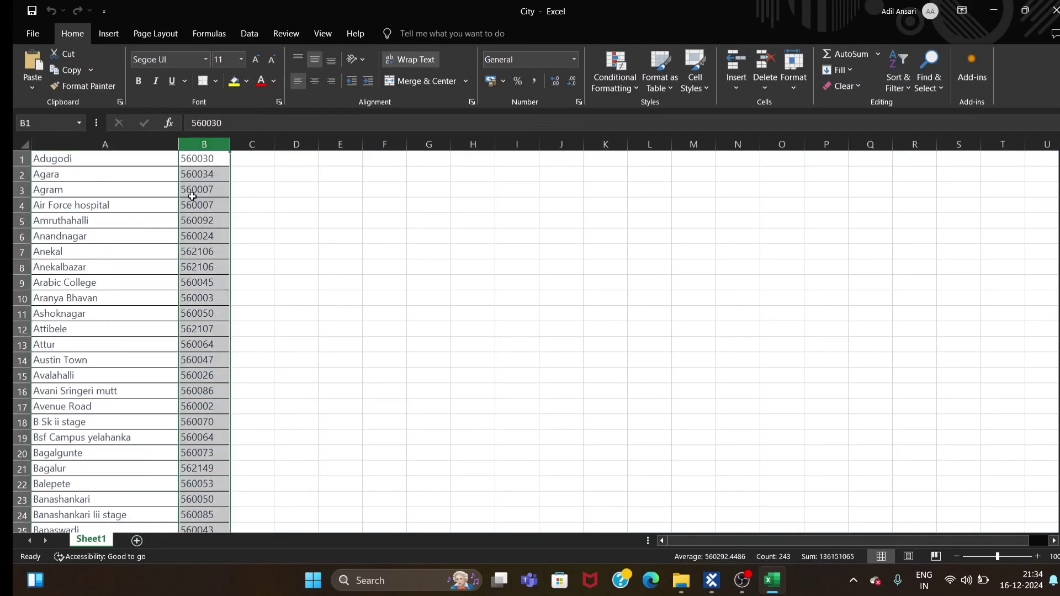
{"action": "key", "text": "ctrl+f"}
{"action": "type", "text": "560100"}
{"action": "left_click", "coordinate": [358, 344]}
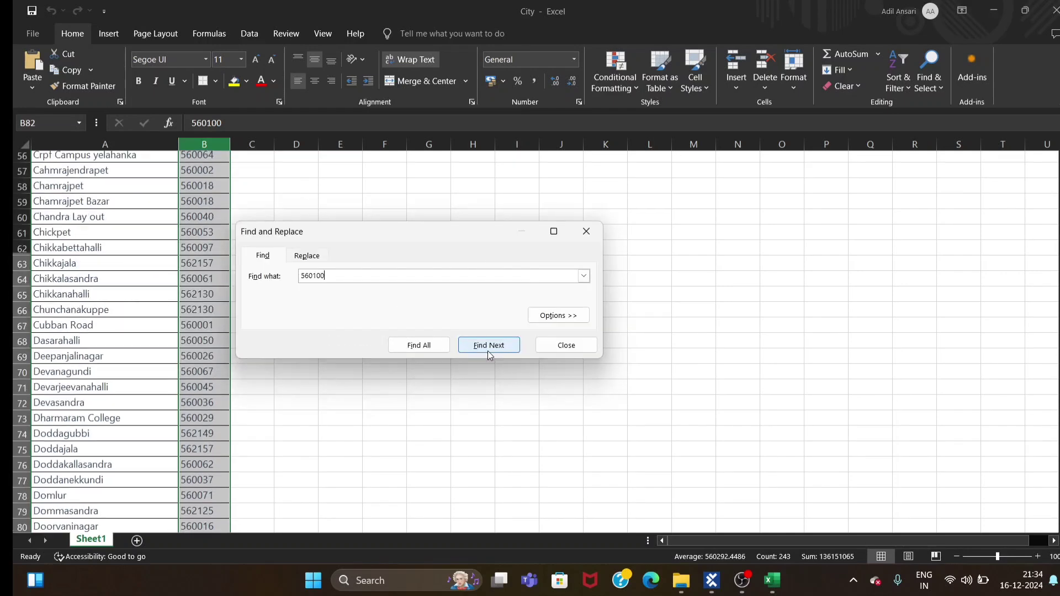
{"action": "left_click", "coordinate": [581, 228]}
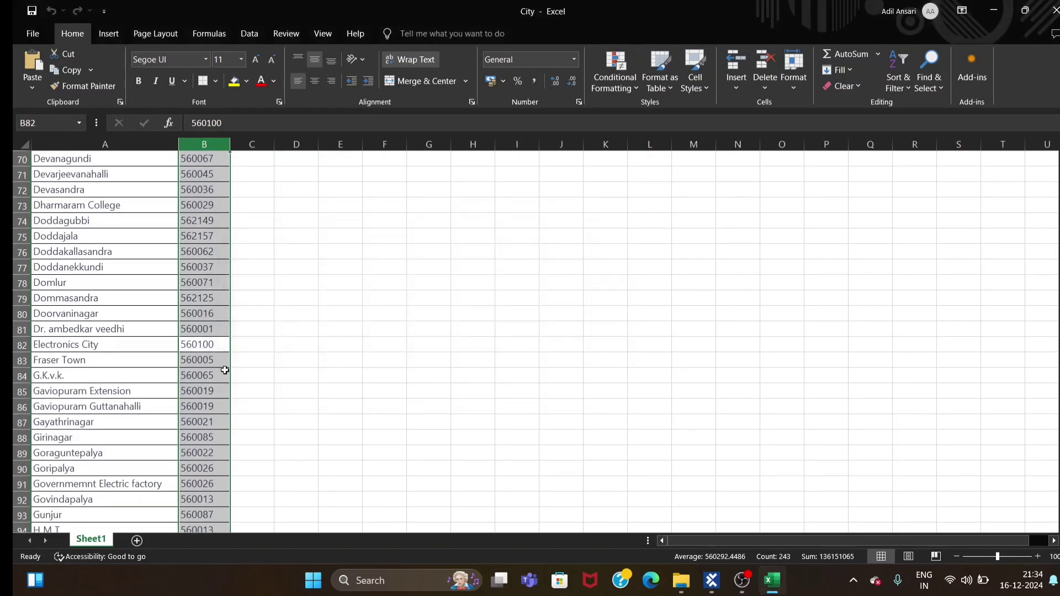
Step: Compare the Electronics City entry in A82 with its adjacent code in B82
{"action": "left_click", "coordinate": [338, 343]}
{"action": "left_click", "coordinate": [67, 356]}
{"action": "left_click", "coordinate": [68, 347]}
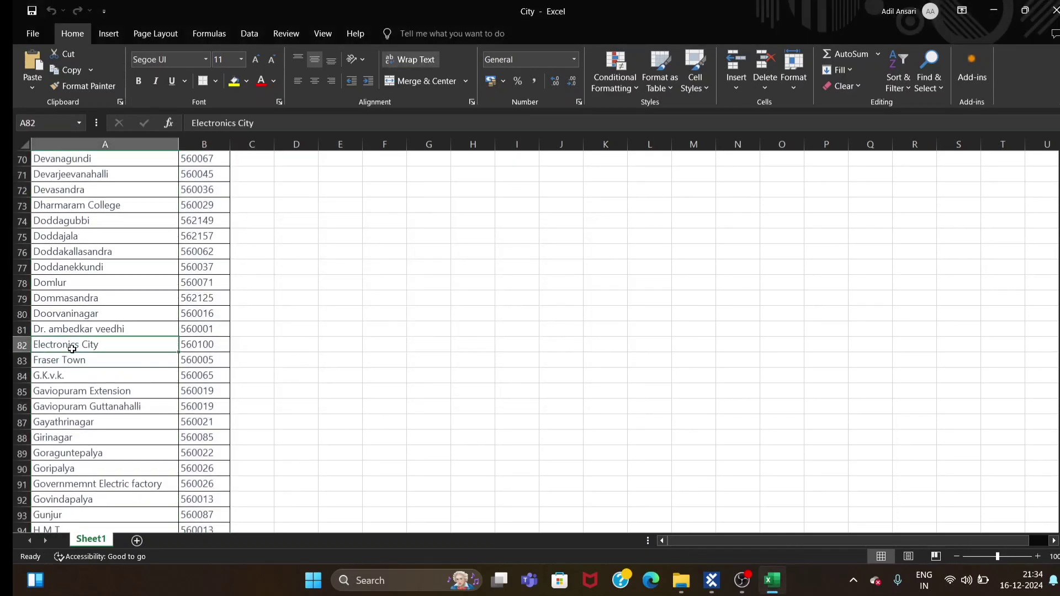
{"action": "left_click", "coordinate": [211, 346]}
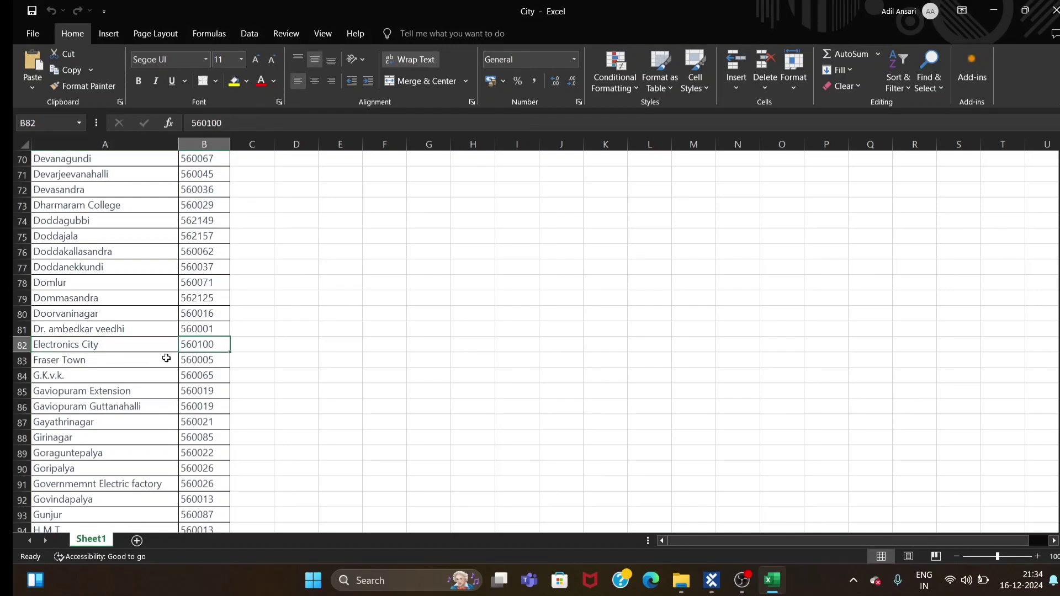
Step: Look further down the city list for another test entry and select Kalyanagar in A144
{"action": "scroll", "coordinate": [201, 418], "scroll_direction": "down", "scroll_amount": 12}
{"action": "scroll", "coordinate": [201, 418], "scroll_direction": "down", "scroll_amount": 6}
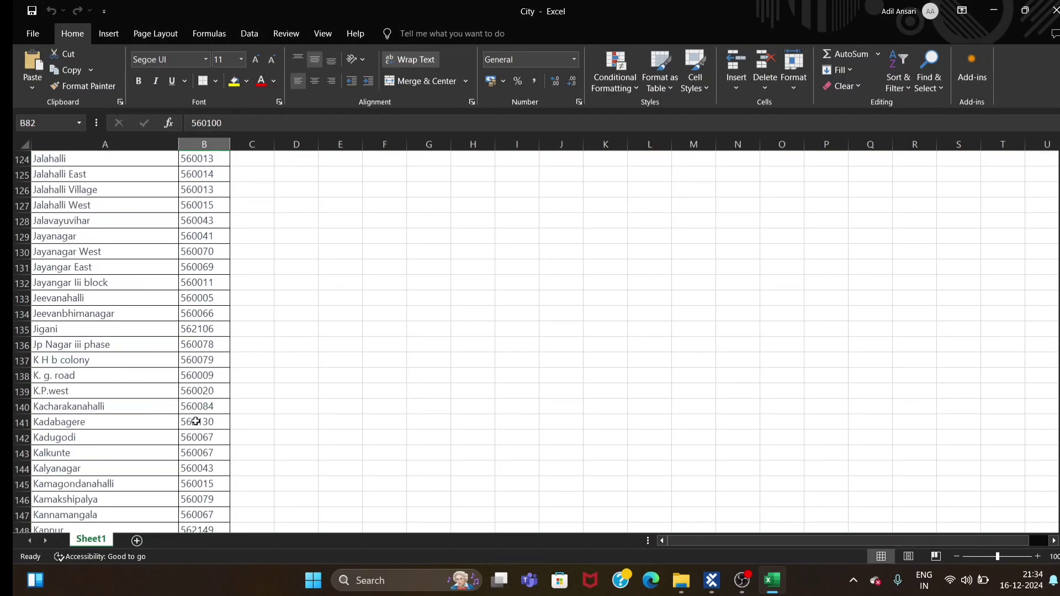
{"action": "scroll", "coordinate": [136, 426], "scroll_direction": "up", "scroll_amount": 4}
{"action": "scroll", "coordinate": [143, 433], "scroll_direction": "down", "scroll_amount": 5}
{"action": "scroll", "coordinate": [174, 475], "scroll_direction": "down", "scroll_amount": 3}
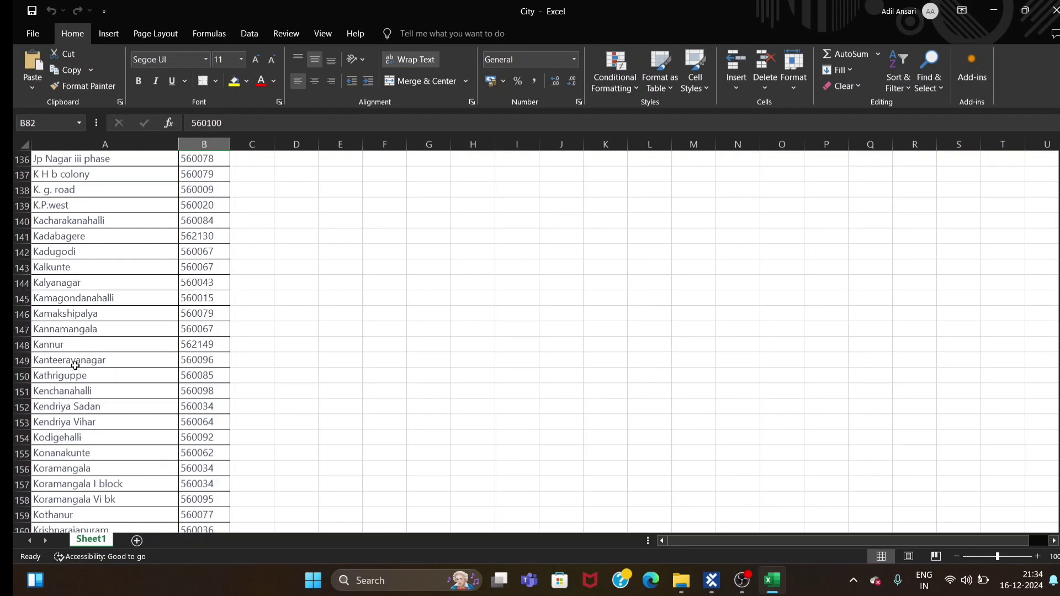
{"action": "left_click", "coordinate": [80, 285]}
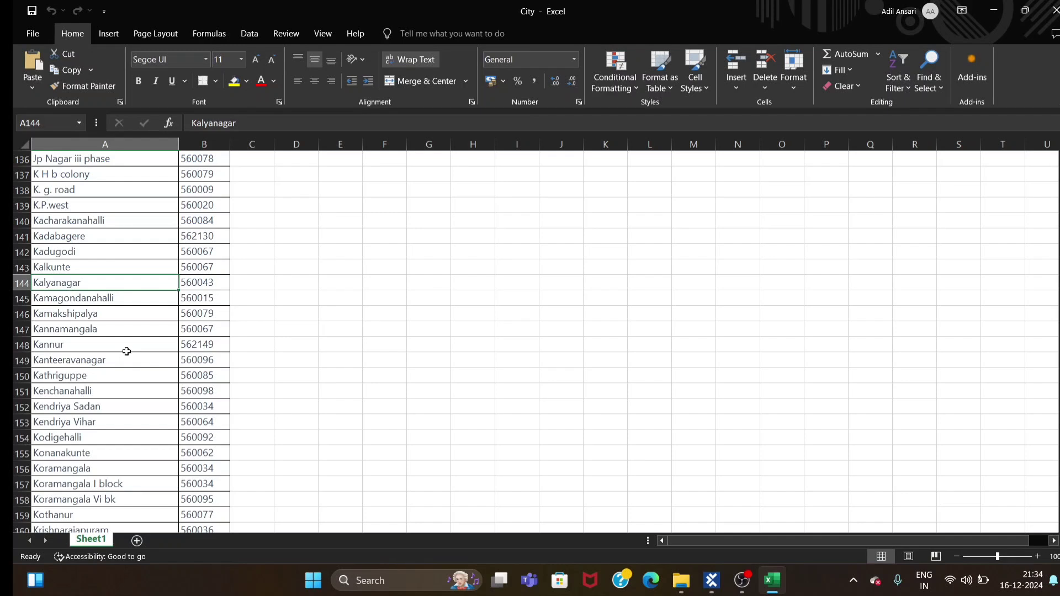
{"action": "key", "text": "ctrl+c"}
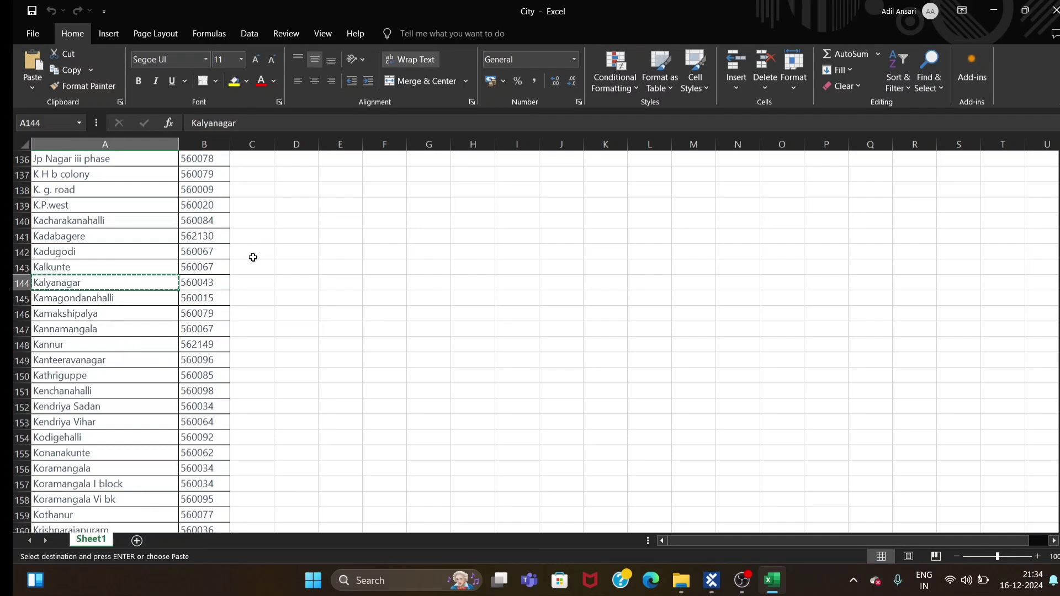
{"action": "key", "text": "Escape"}
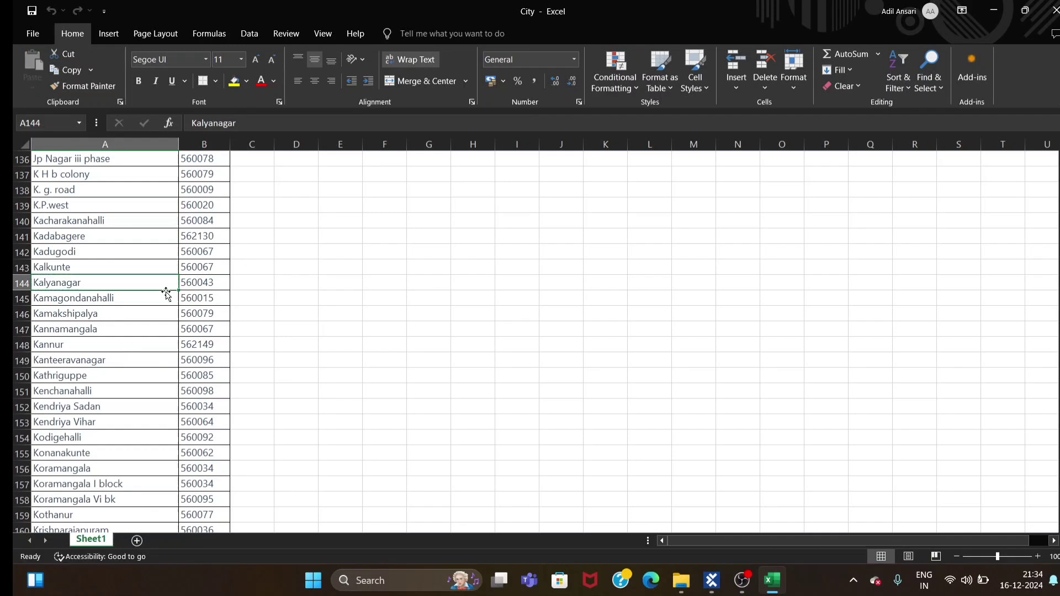
Step: Close the City workbook, return to Excel Scenario in Tosca Commander, and set the Data Table row's search text to *kalyannagar*
{"action": "left_click", "coordinate": [1048, 16]}
{"action": "left_click", "coordinate": [727, 580]}
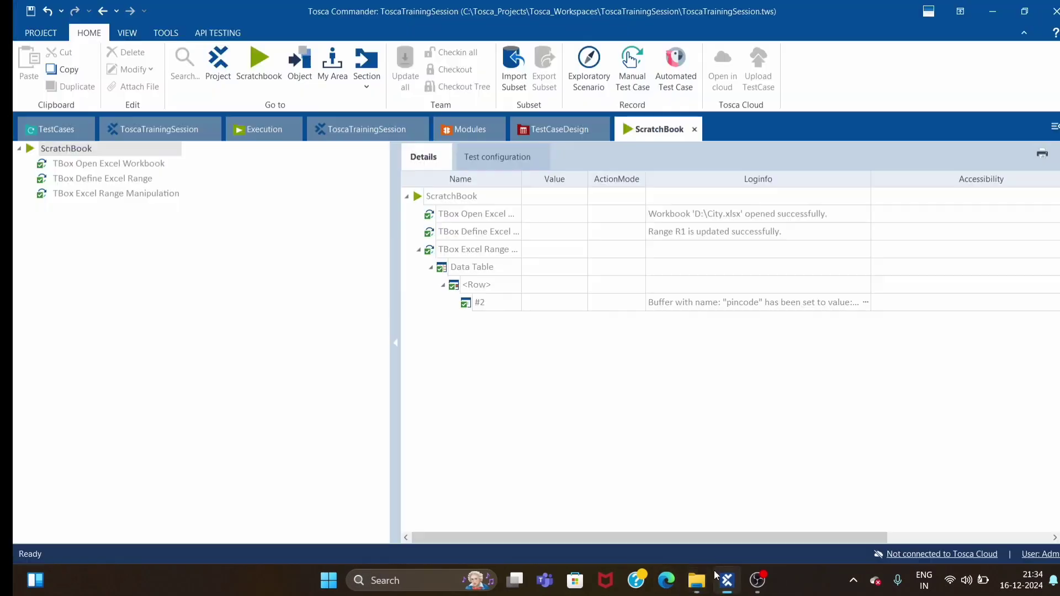
{"action": "left_click", "coordinate": [61, 130]}
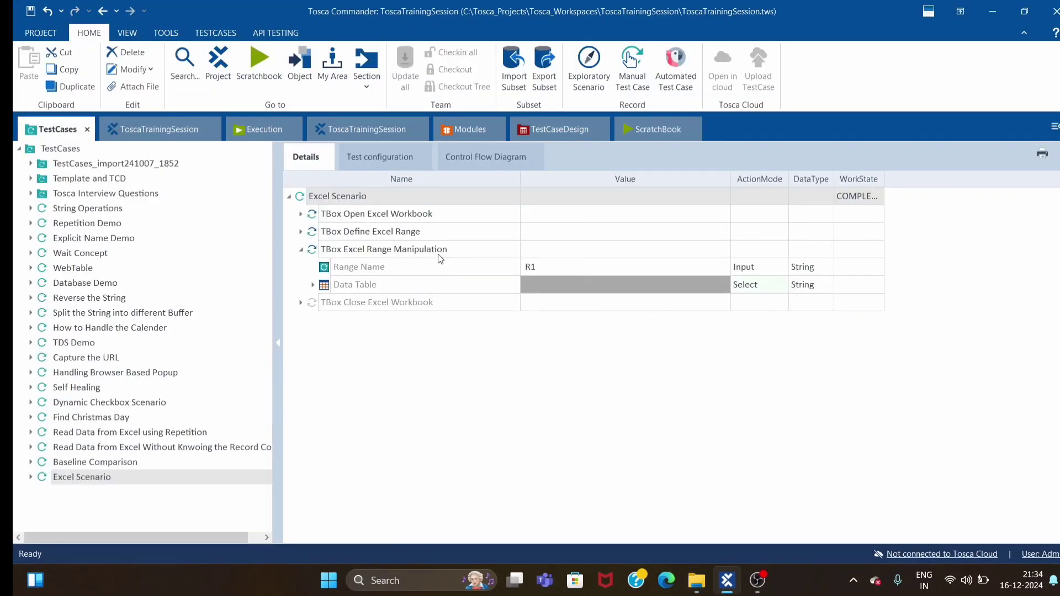
{"action": "left_click", "coordinate": [312, 284]}
{"action": "left_click", "coordinate": [618, 303]}
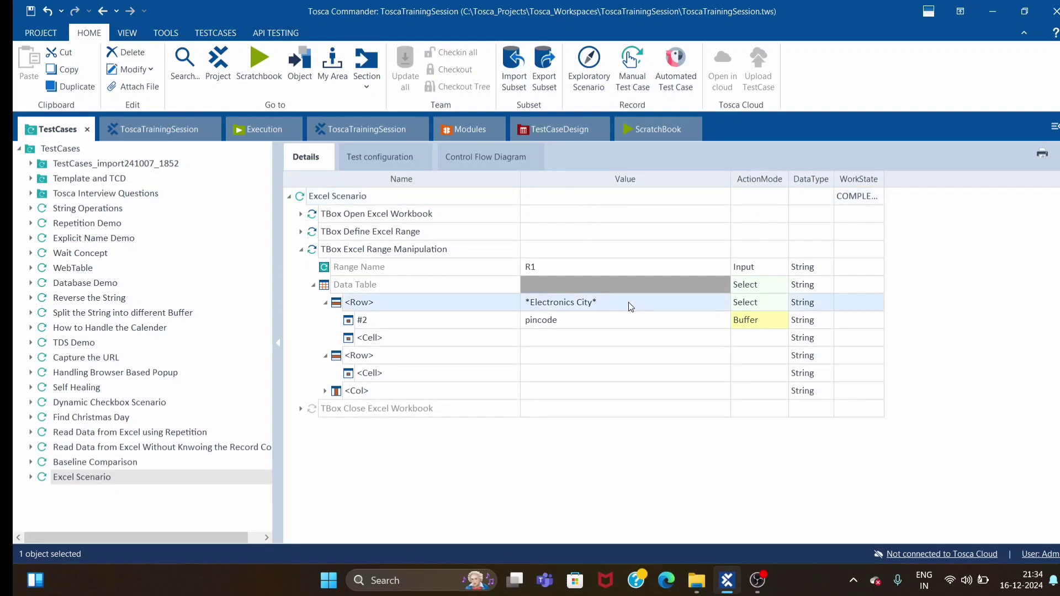
{"action": "left_click", "coordinate": [539, 303]}
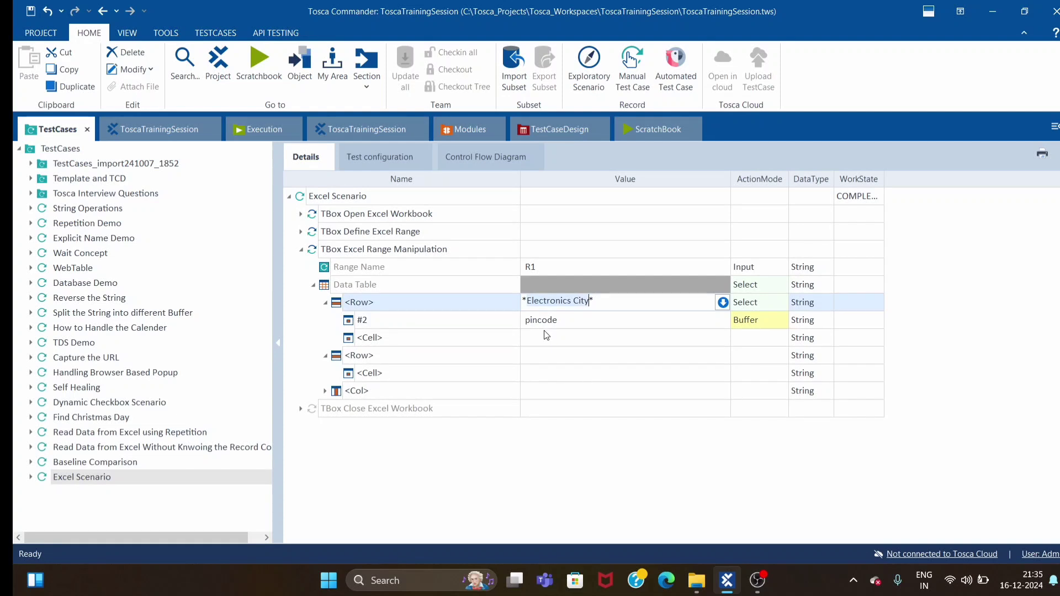
{"action": "type", "text": "kalya"}
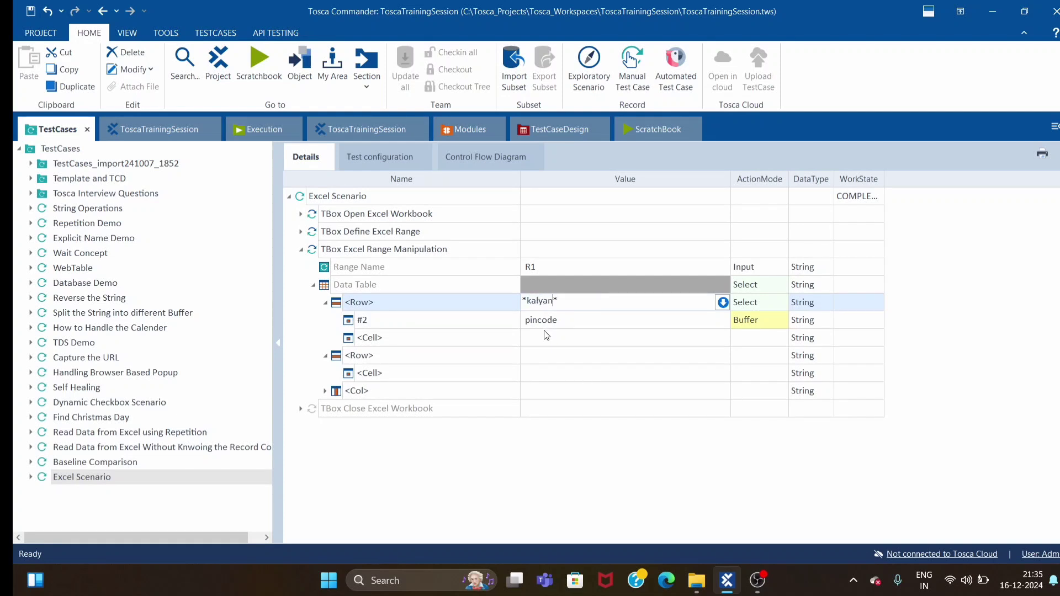
{"action": "type", "text": "nnagar"}
Step: Reopen the City workbook to check the city's spelling, and correct the Data Table row's search text in Tosca Commander to *kalyanagar*
{"action": "left_click", "coordinate": [696, 580]}
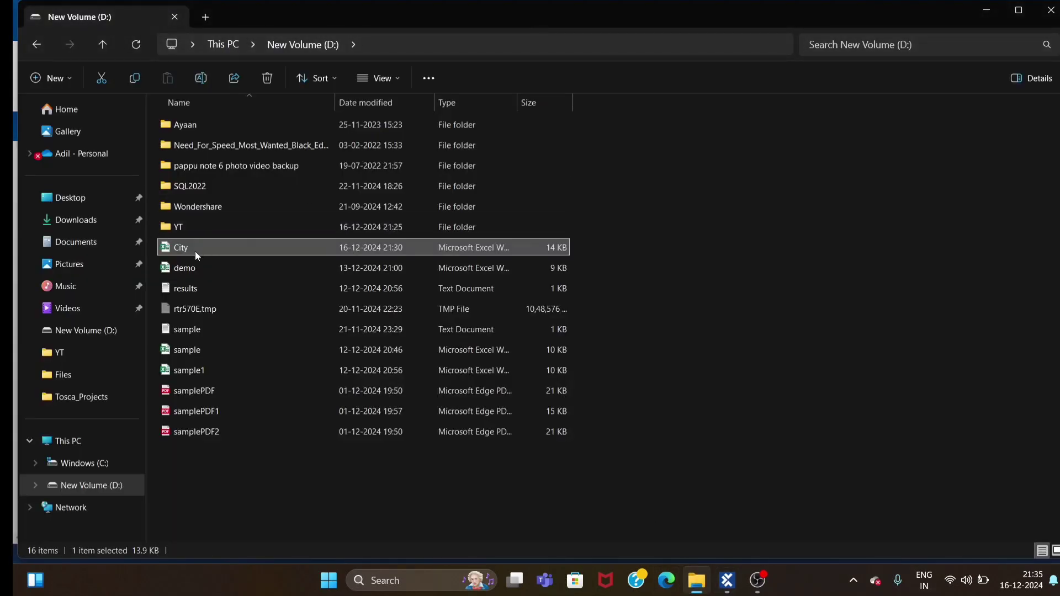
{"action": "double_click", "coordinate": [194, 250]}
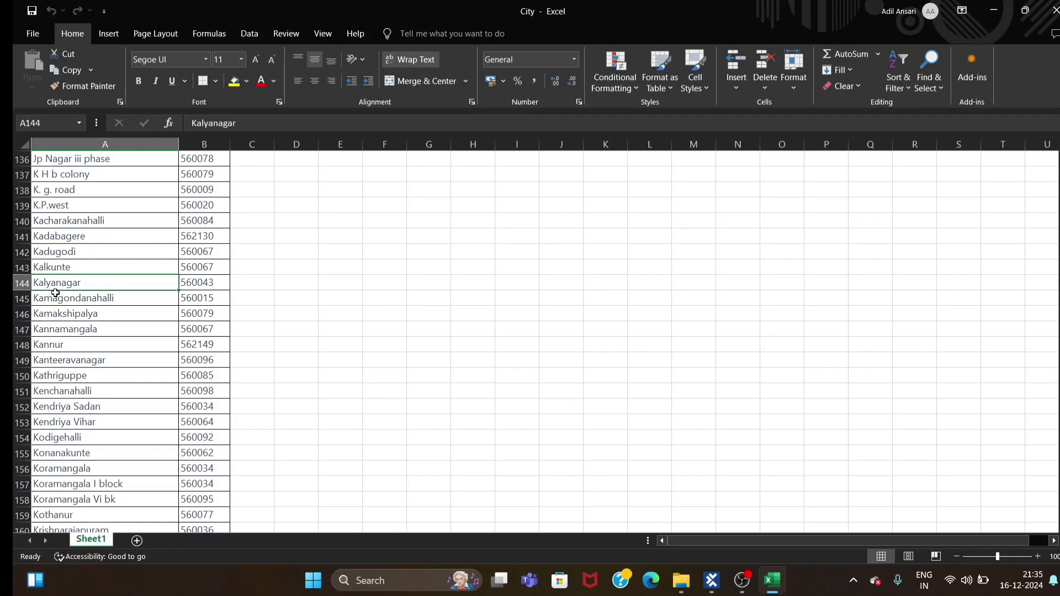
{"action": "key", "text": "alt+Tab"}
{"action": "key", "text": "alt+Tab"}
{"action": "key", "text": "alt+Tab"}
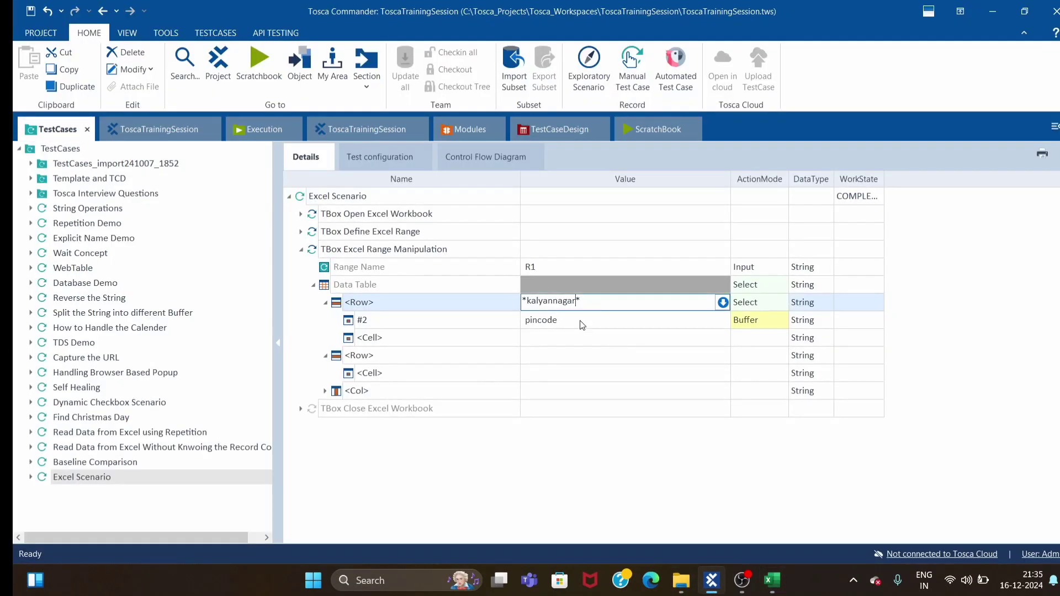
{"action": "key", "text": "alt+Tab"}
{"action": "key", "text": "alt+Tab"}
{"action": "left_click", "coordinate": [558, 301]}
{"action": "key", "text": "BackSpace"}
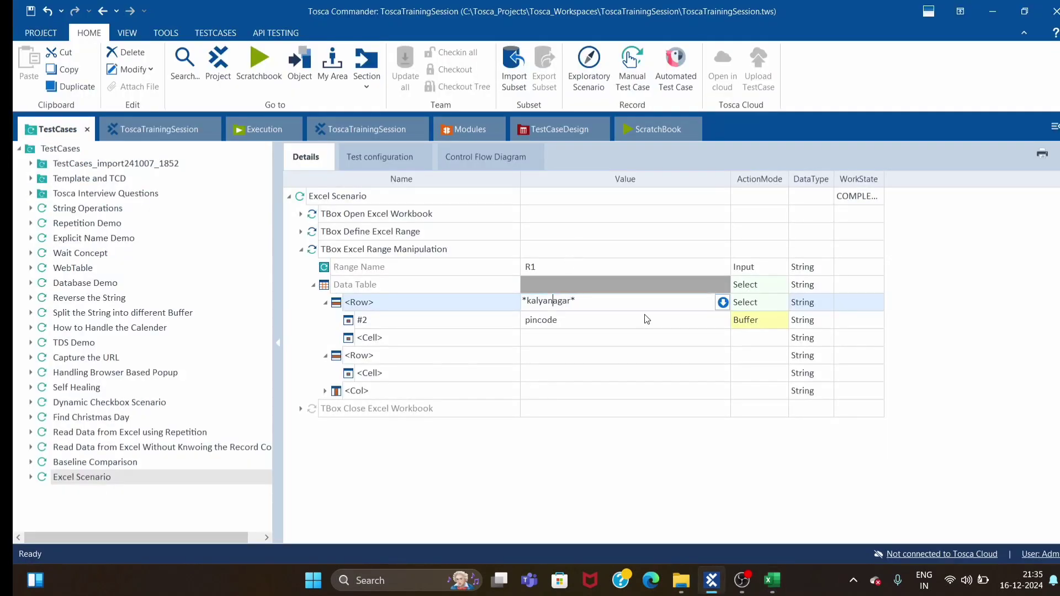
Step: Look up Kalyanagar's code in the City workbook, close it, and set cell #2 to 560043 with ActionMode Verify
{"action": "left_click", "coordinate": [723, 496]}
{"action": "left_click", "coordinate": [778, 572]}
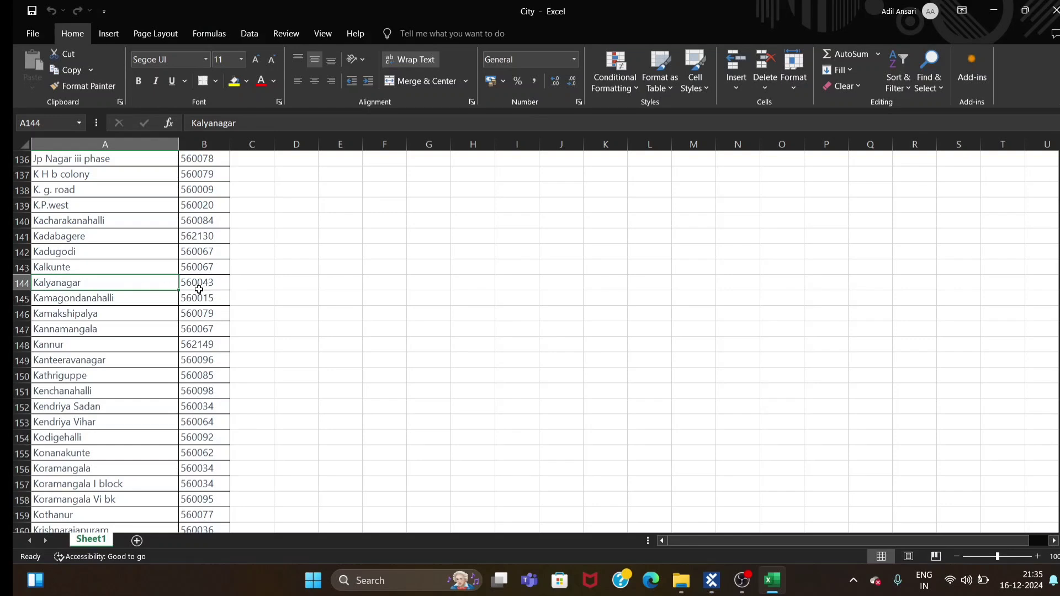
{"action": "left_click", "coordinate": [1051, 10]}
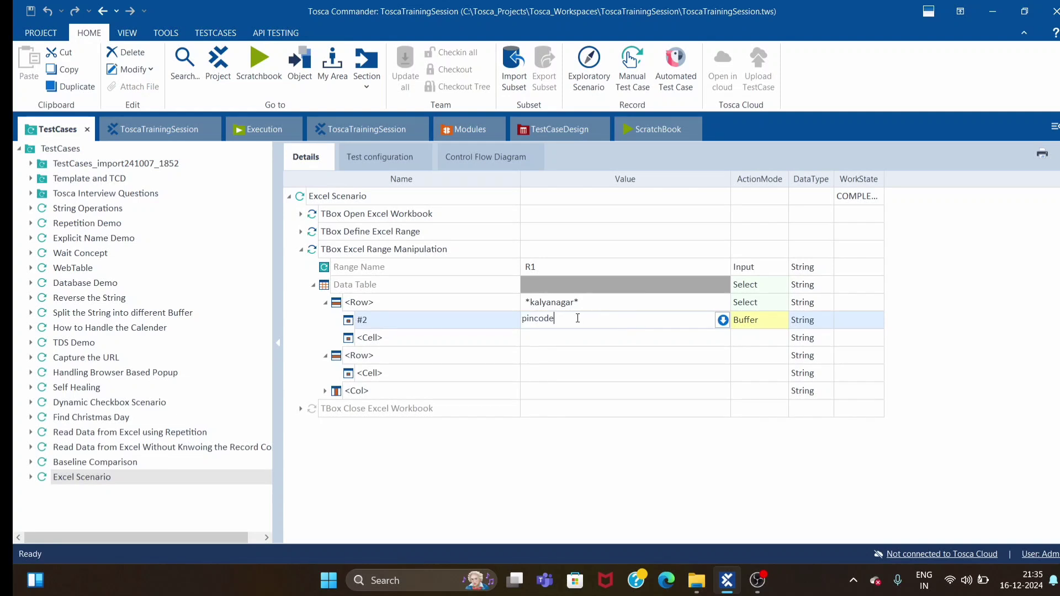
{"action": "double_click", "coordinate": [577, 318]}
{"action": "type", "text": "560043"}
{"action": "left_click", "coordinate": [768, 320]}
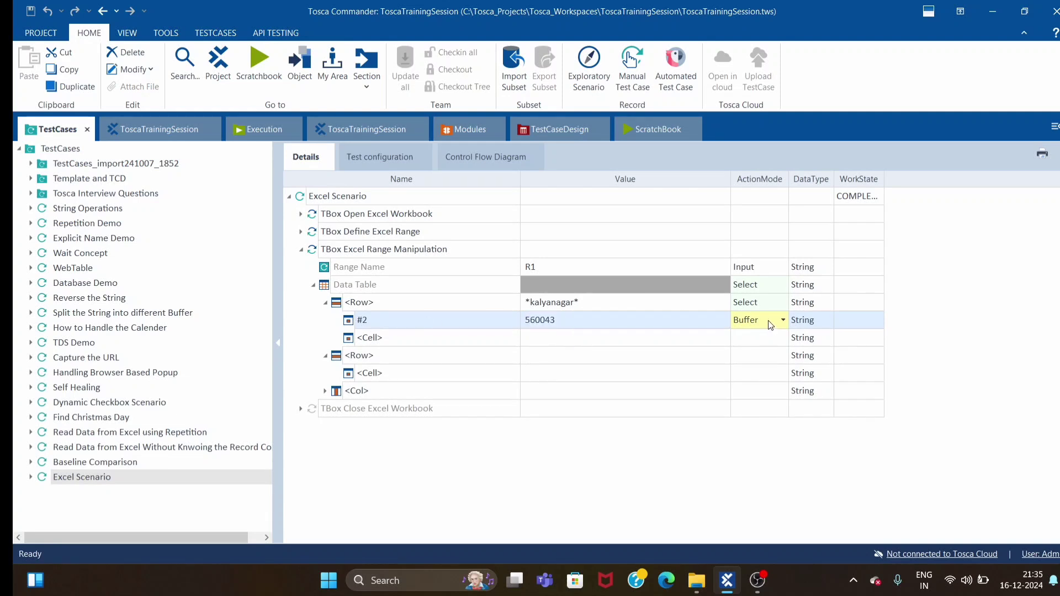
{"action": "key", "text": "v"}
{"action": "left_click", "coordinate": [643, 454]}
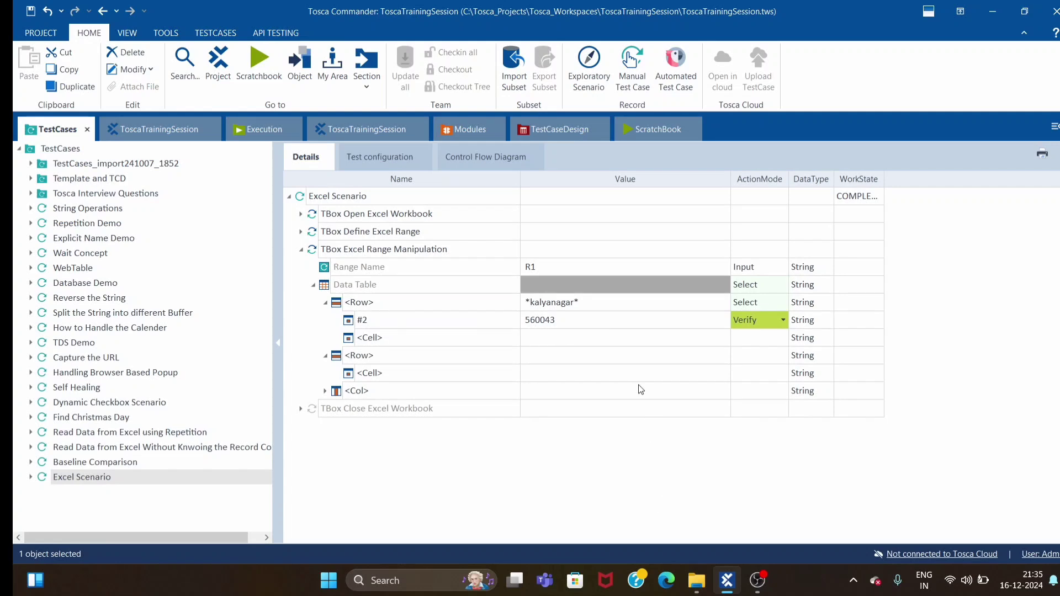
Step: Run Excel Scenario in the ScratchBook, read the Data Table row's full log info, and close the results
{"action": "left_click", "coordinate": [328, 199]}
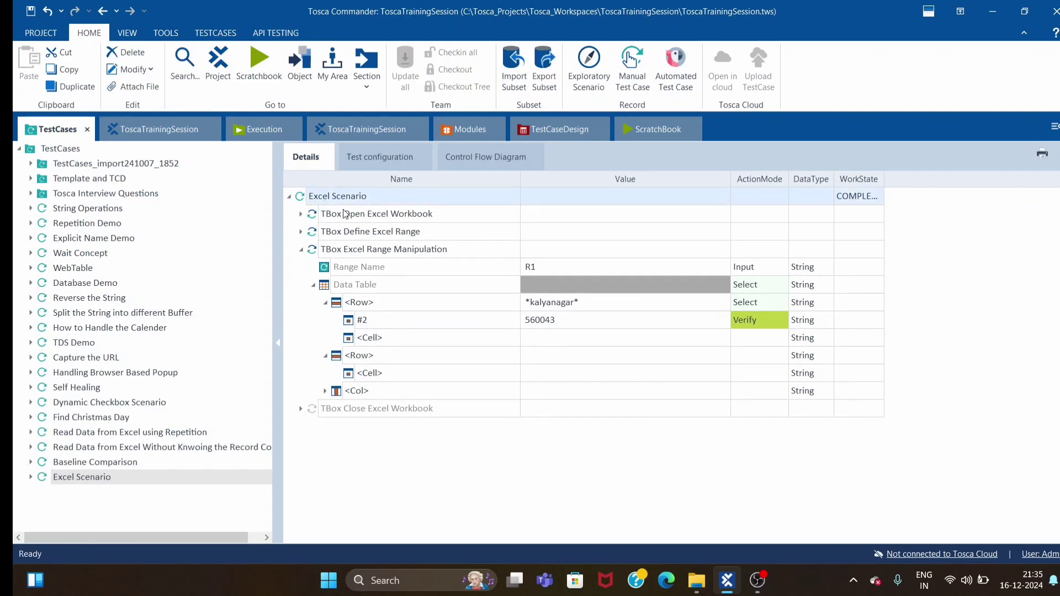
{"action": "key", "text": "F6"}
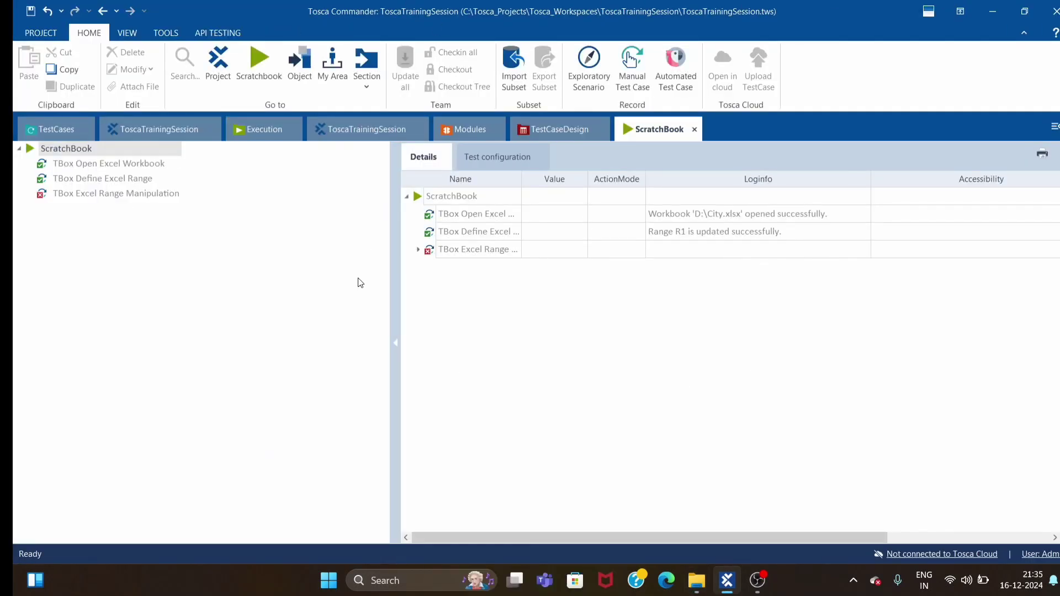
{"action": "left_click", "coordinate": [418, 249]}
{"action": "left_click", "coordinate": [431, 267]}
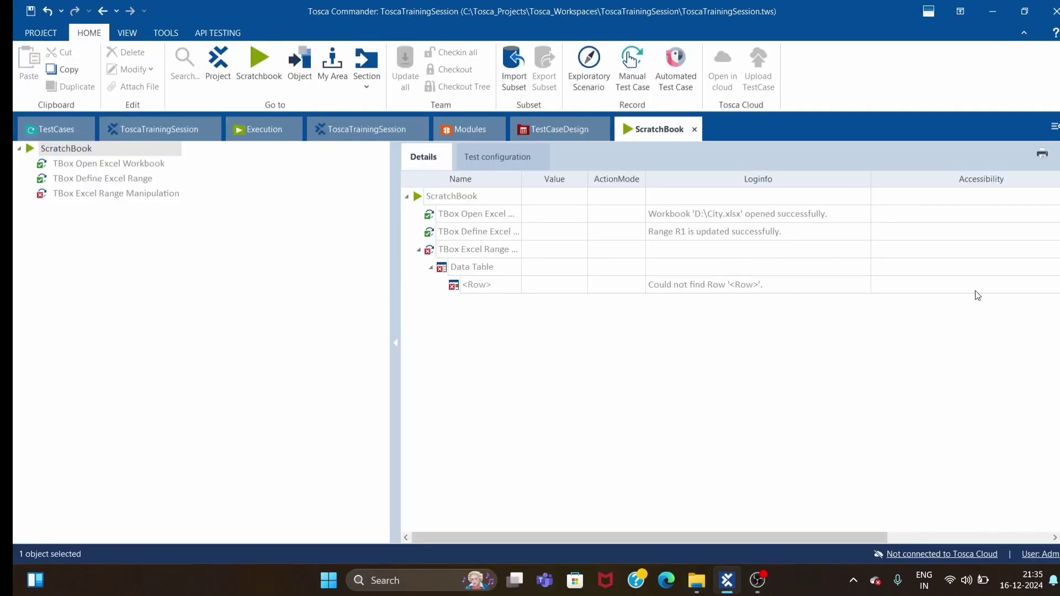
{"action": "left_click", "coordinate": [795, 285]}
{"action": "left_click", "coordinate": [864, 285]}
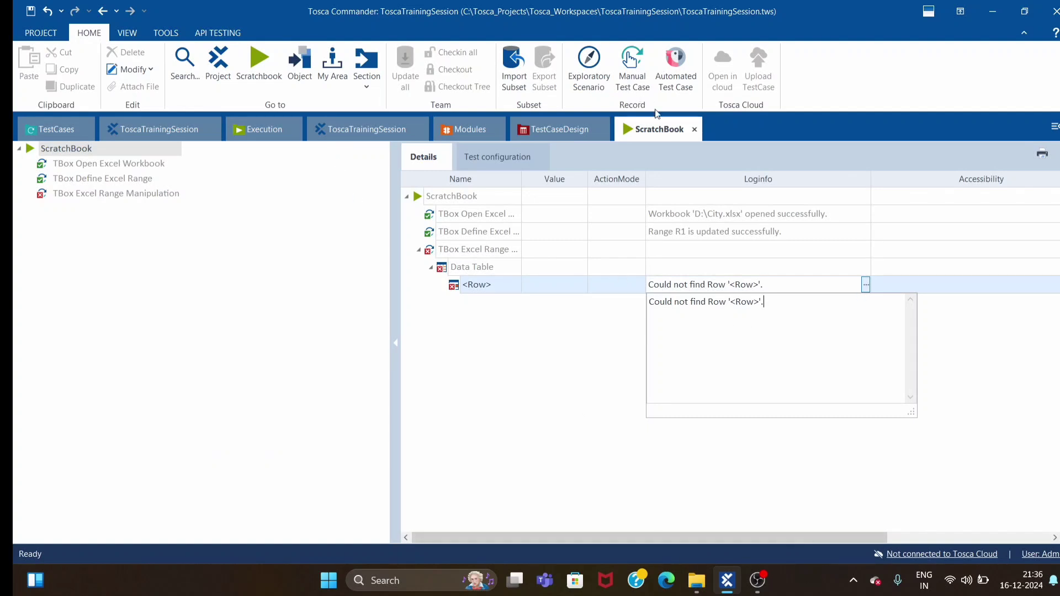
{"action": "left_click", "coordinate": [695, 129]}
{"action": "left_click", "coordinate": [694, 129]}
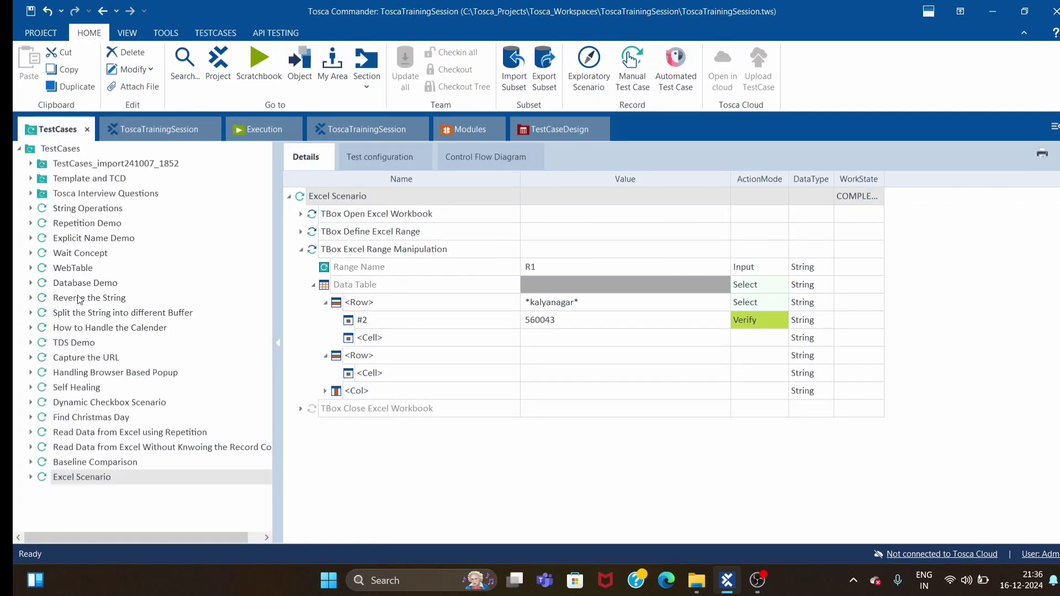
Step: Capitalize the city name in the Data Table row's search text so it reads *Kalyanagar*
{"action": "left_click", "coordinate": [529, 301]}
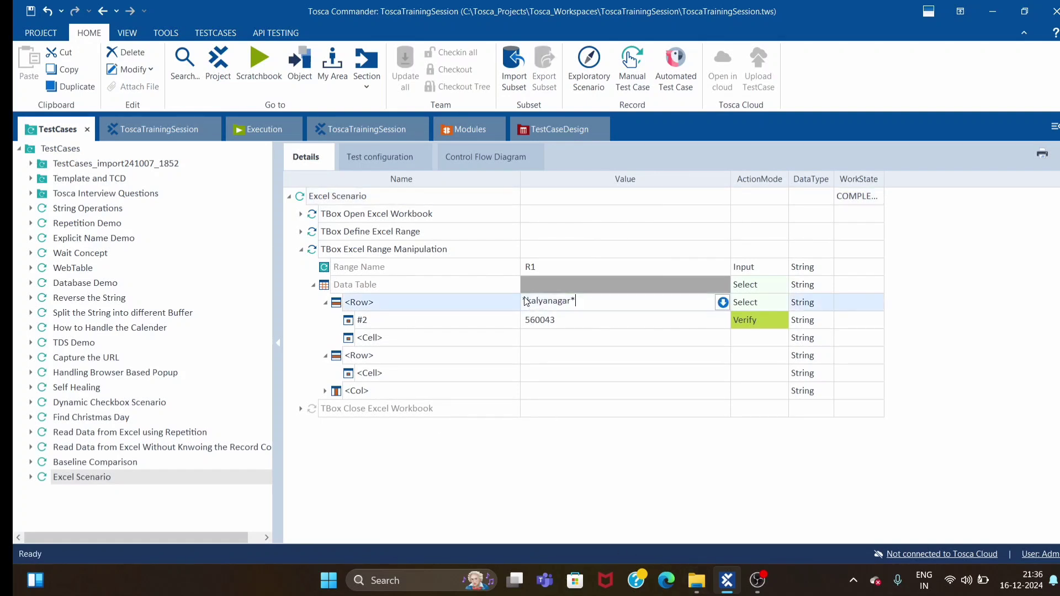
{"action": "left_click", "coordinate": [527, 301]}
{"action": "key", "text": "Delete"}
{"action": "type", "text": "K"}
{"action": "left_click", "coordinate": [624, 478]}
Step: Run Excel Scenario in the ScratchBook again and dock the results as a tabbed document
{"action": "left_click", "coordinate": [343, 197]}
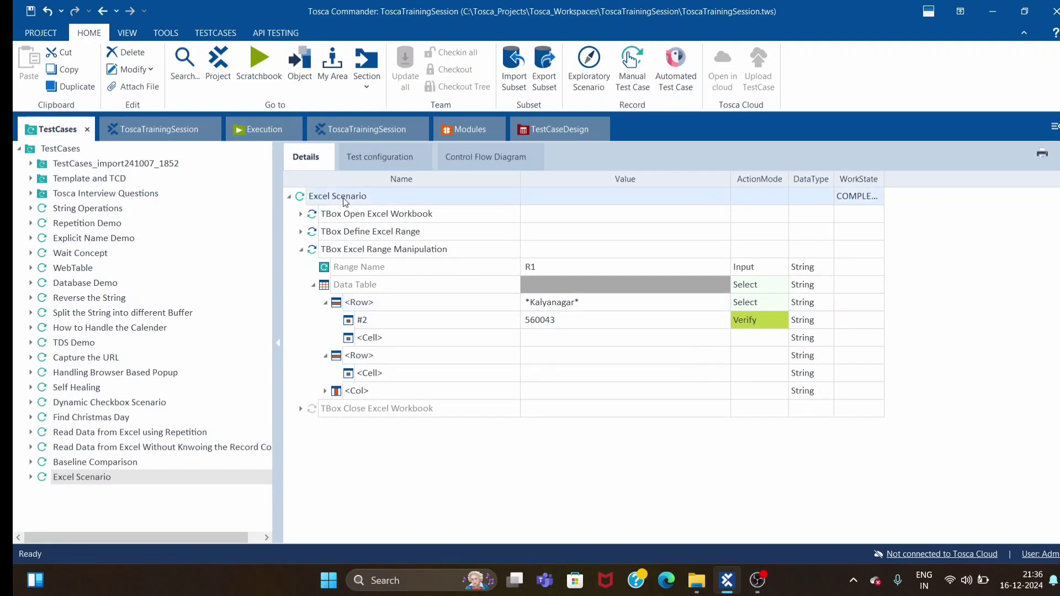
{"action": "key", "text": "F6"}
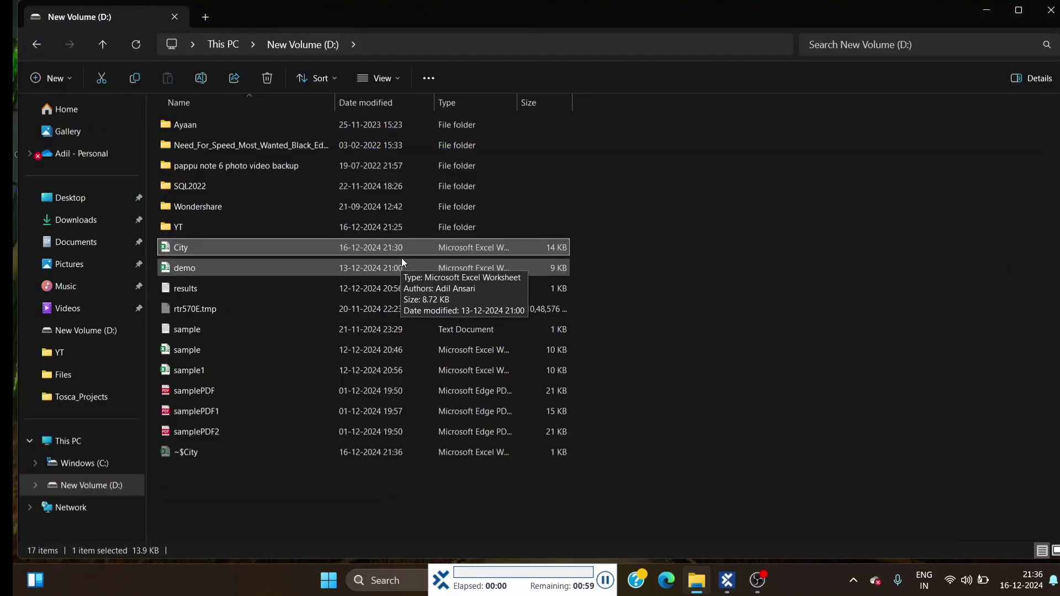
{"action": "left_click", "coordinate": [991, 11]}
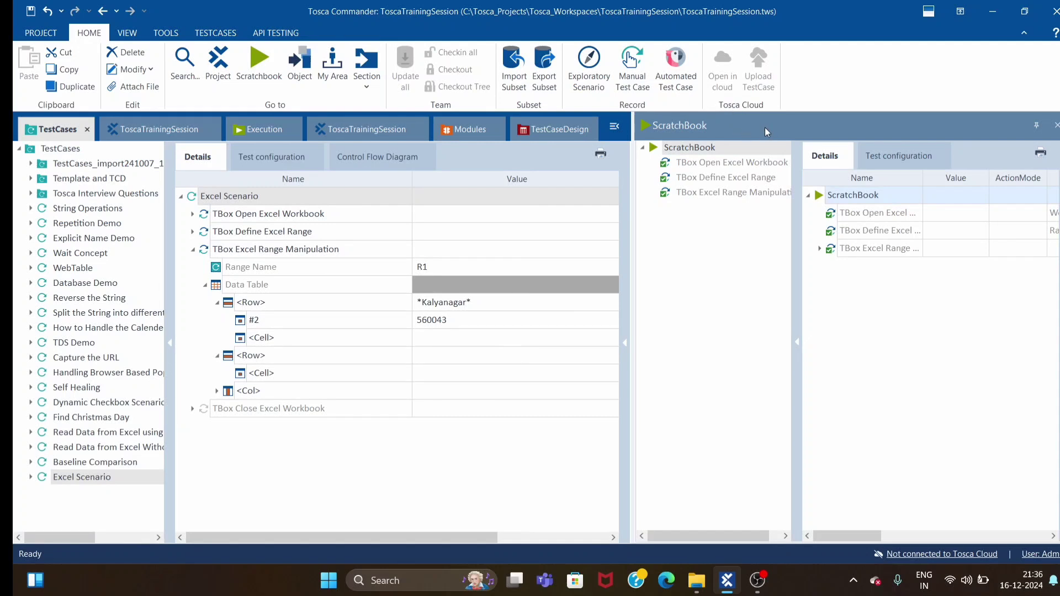
{"action": "right_click", "coordinate": [765, 131]}
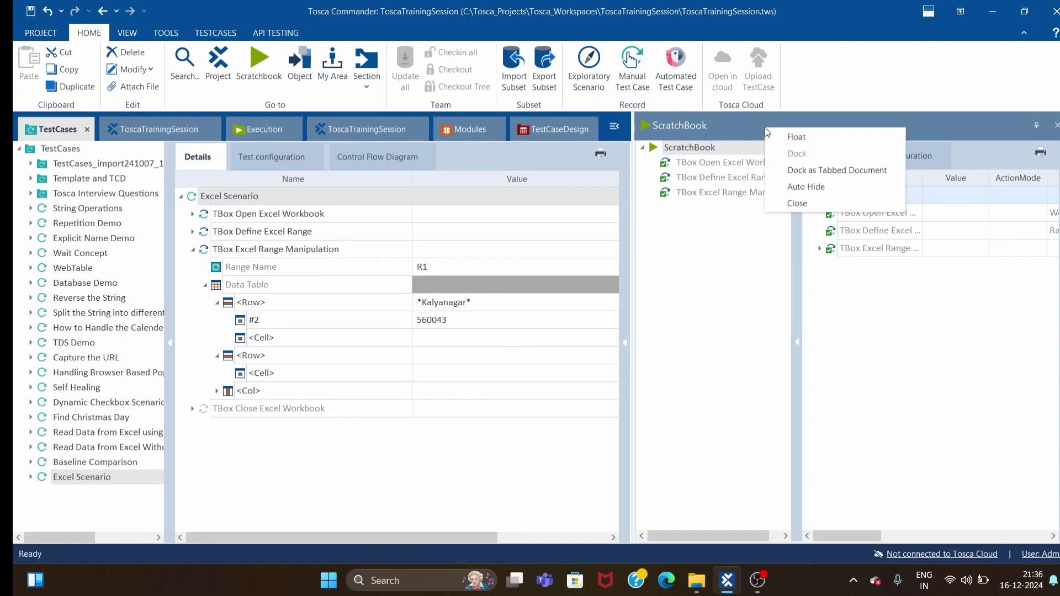
{"action": "left_click", "coordinate": [796, 171]}
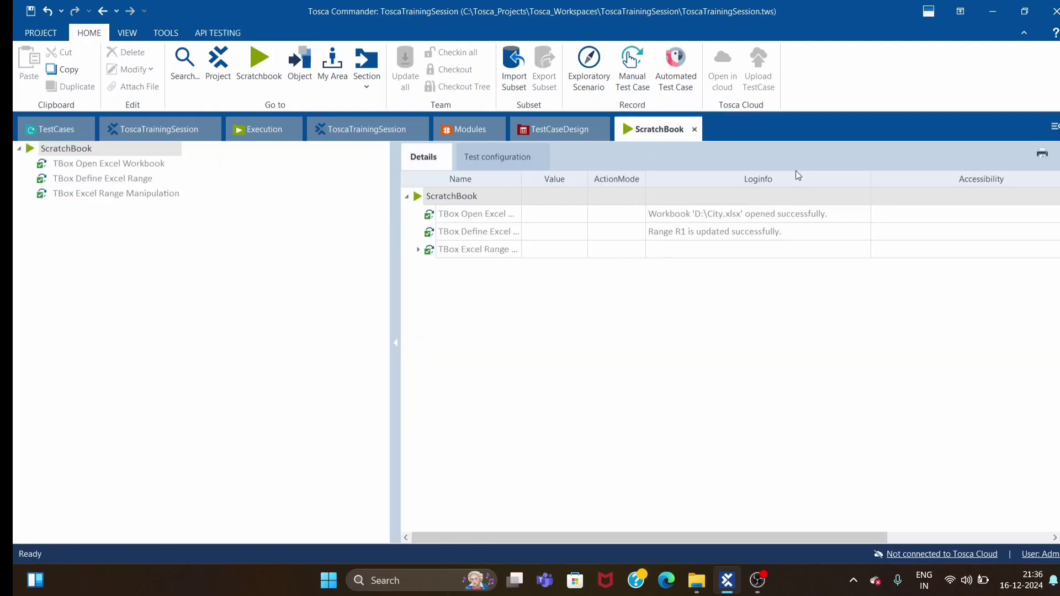
Step: Expand the TBox Excel Range Manipulation result down to cell #2 and compare the expected and actual values in its log info
{"action": "left_click", "coordinate": [418, 249]}
{"action": "left_click", "coordinate": [431, 267]}
{"action": "left_click", "coordinate": [442, 285]}
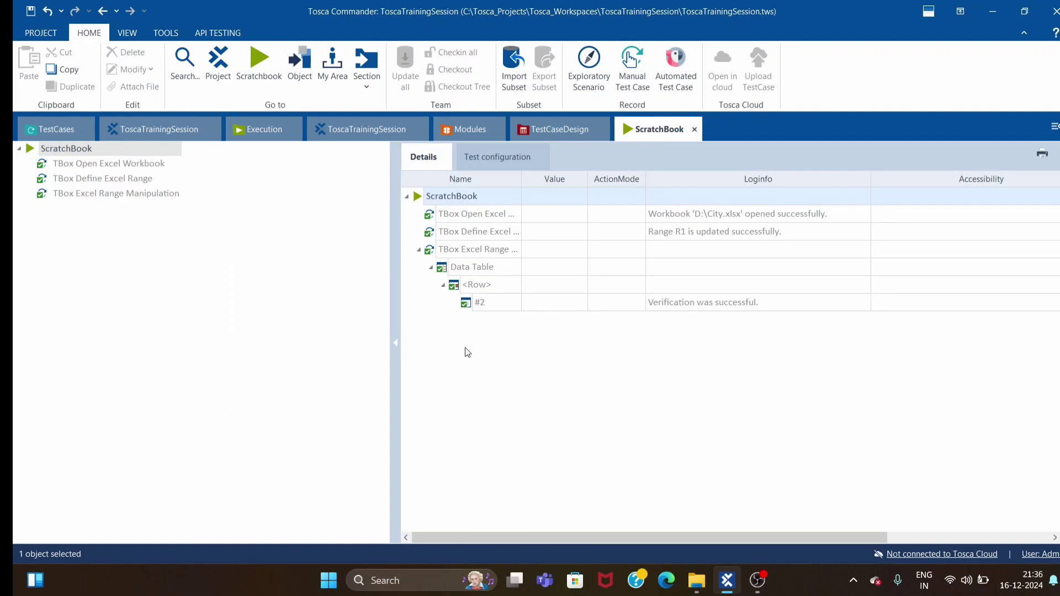
{"action": "left_click", "coordinate": [795, 302]}
{"action": "left_click", "coordinate": [865, 302]}
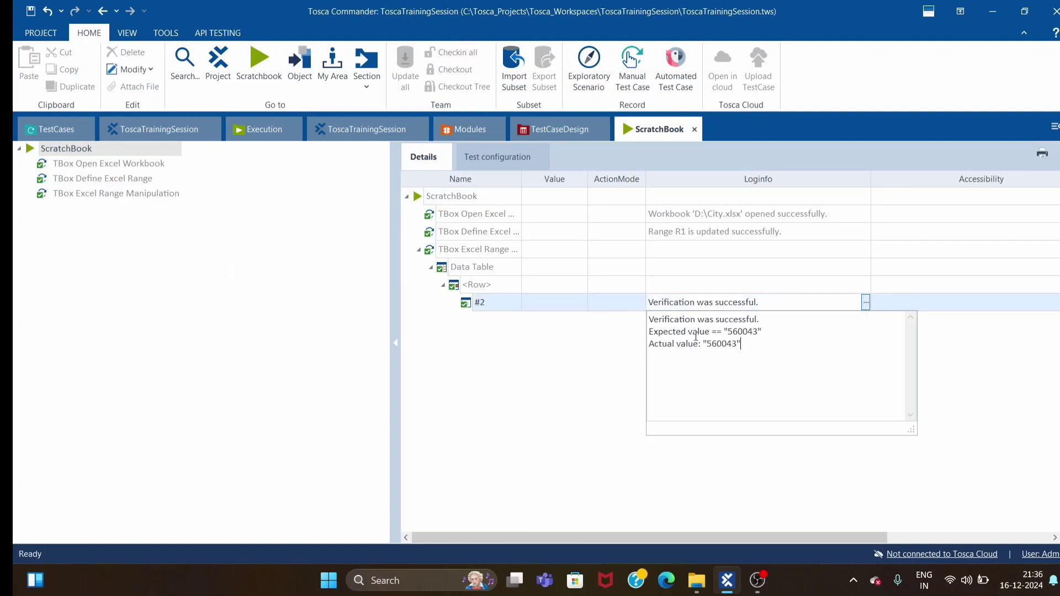
{"action": "mouse_move", "coordinate": [649, 332]}
{"action": "left_mouse_down"}
{"action": "mouse_move", "coordinate": [761, 332]}
{"action": "mouse_move", "coordinate": [649, 343]}
{"action": "left_mouse_up"}
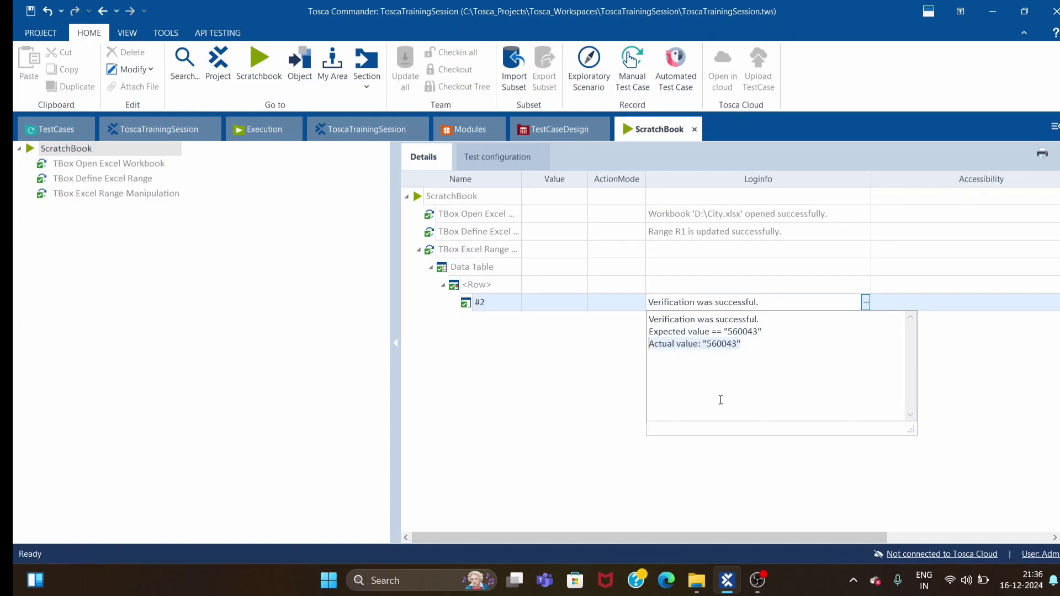
{"action": "left_click", "coordinate": [532, 415]}
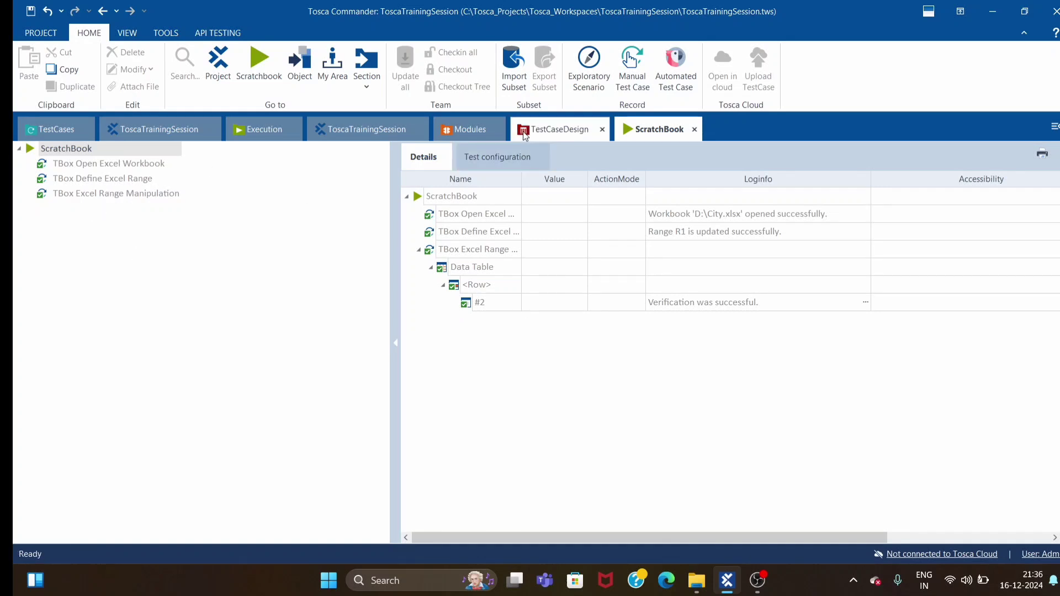
Step: Review the Repeat folder's Excel range manipulation and Data Table row index in the Read Data from Excel using Repetition test case
{"action": "left_click", "coordinate": [55, 129]}
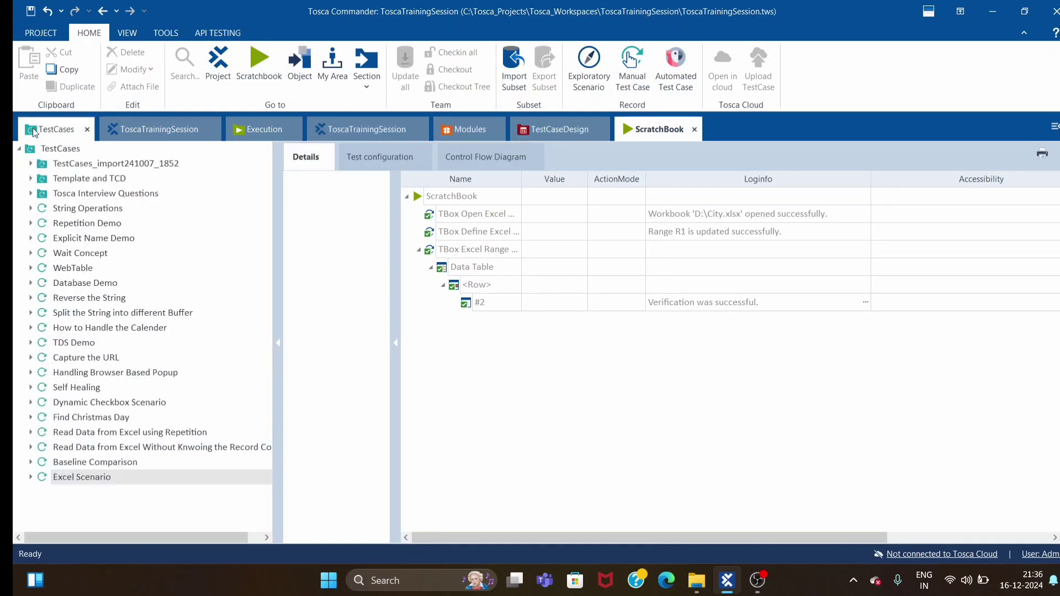
{"action": "left_click", "coordinate": [89, 435]}
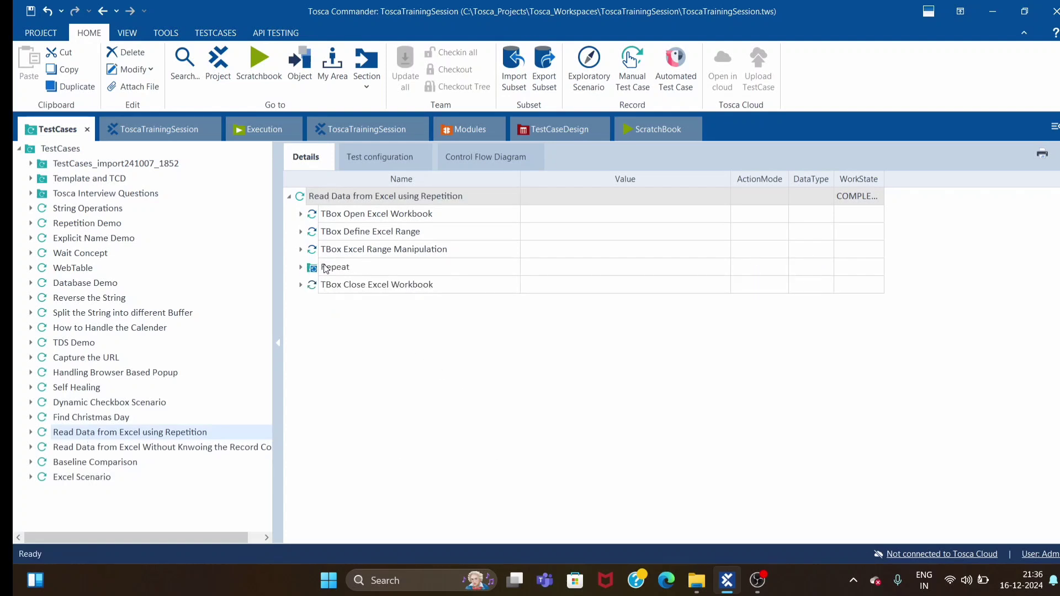
{"action": "left_click", "coordinate": [301, 268]}
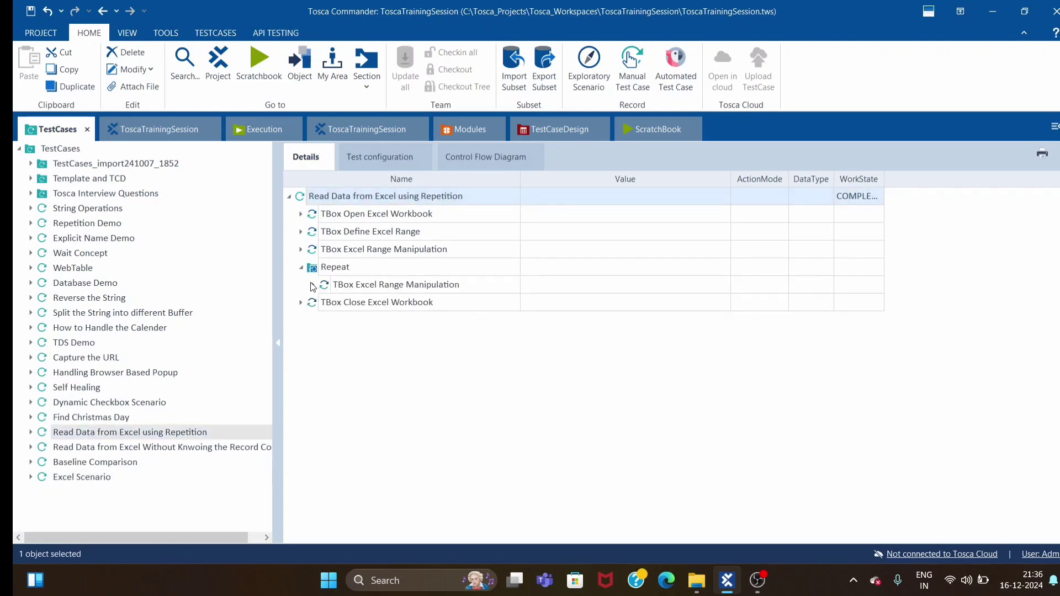
{"action": "left_click", "coordinate": [313, 285]}
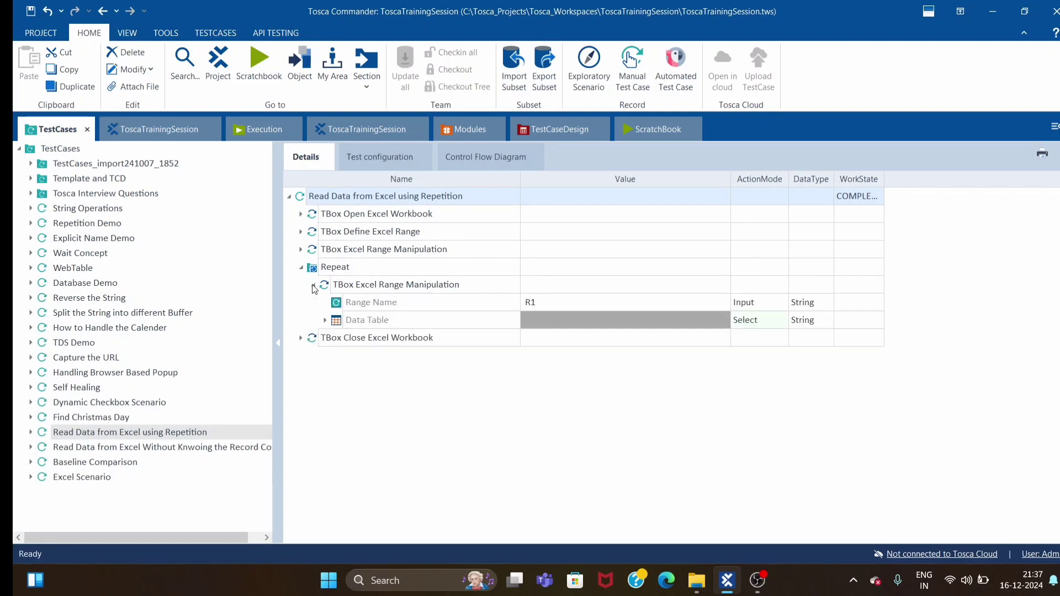
{"action": "left_click", "coordinate": [325, 320]}
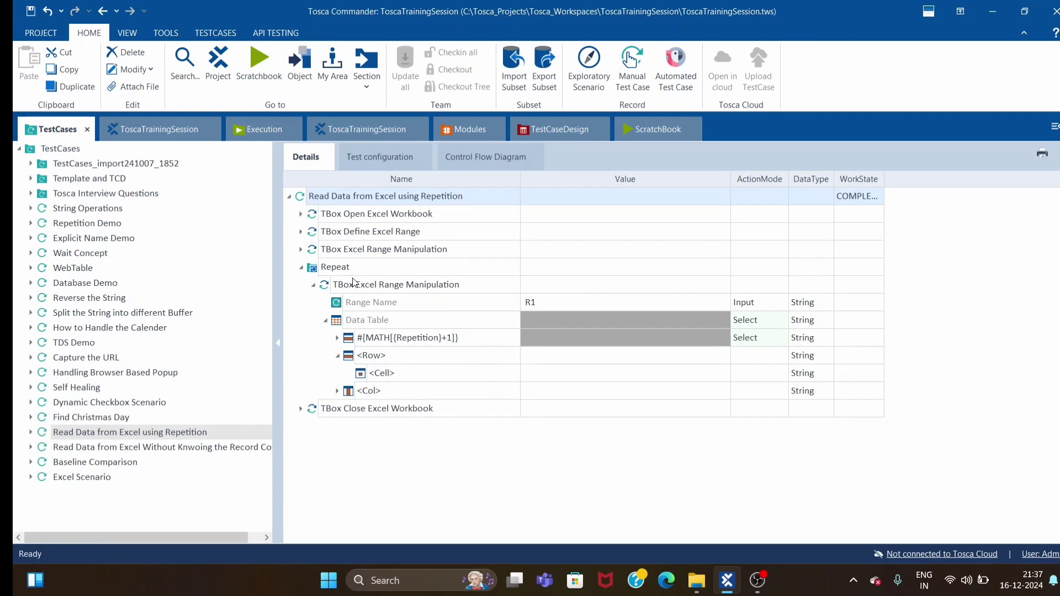
{"action": "left_click", "coordinate": [302, 267]}
{"action": "left_click", "coordinate": [301, 267]}
Step: Review the While condition and loop steps of the test case that reads Excel data without knowing the record count
{"action": "left_click", "coordinate": [173, 448]}
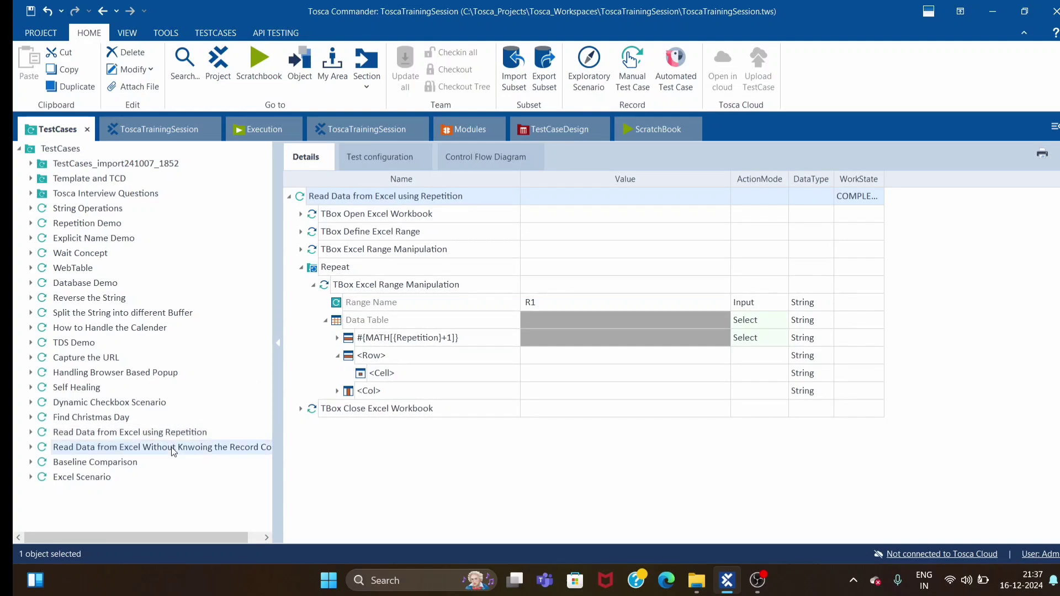
{"action": "left_click", "coordinate": [301, 268]}
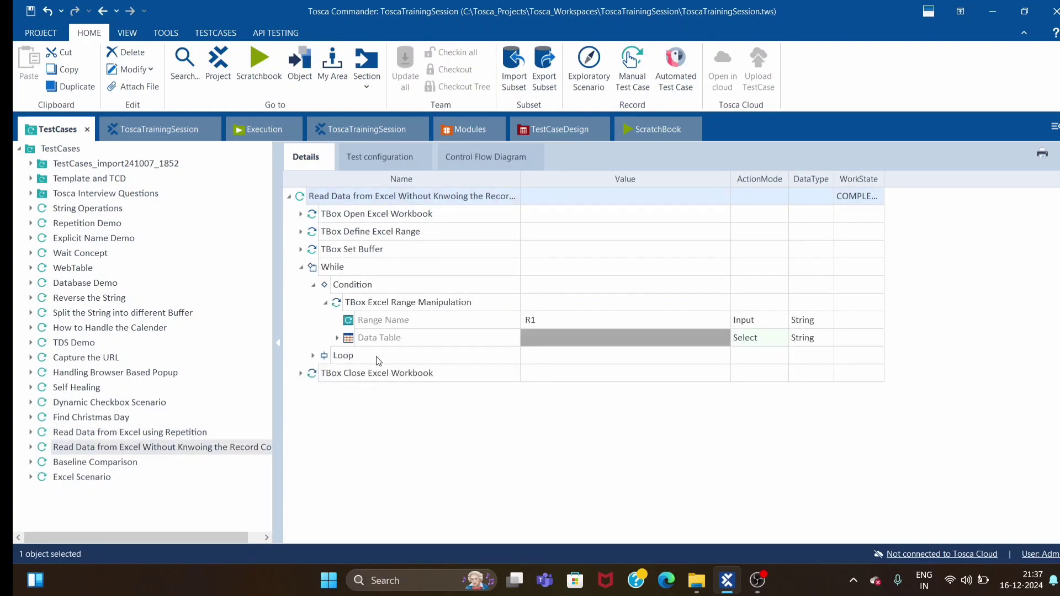
{"action": "left_click", "coordinate": [326, 302]}
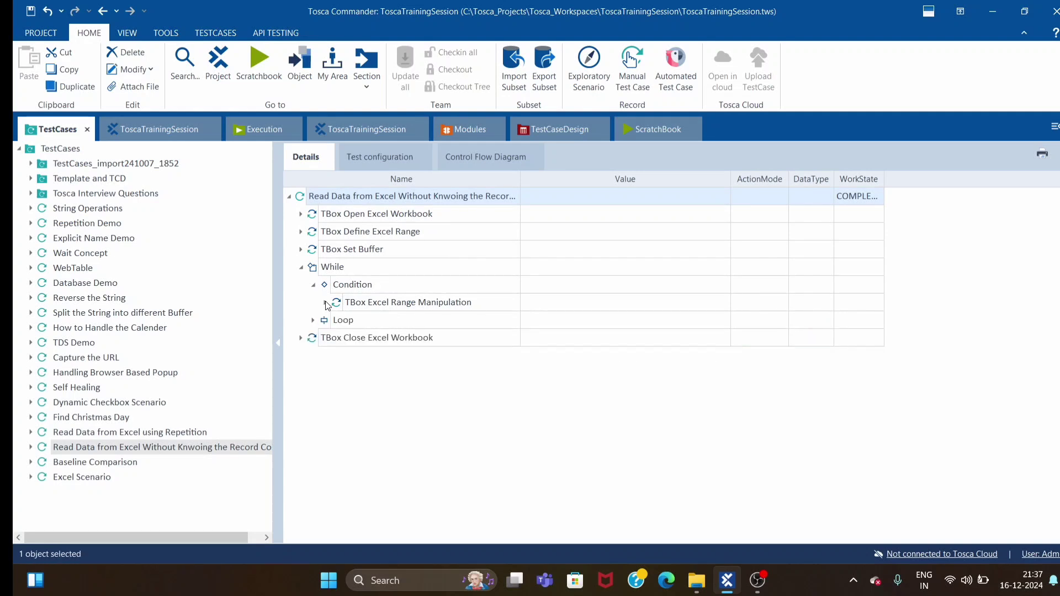
{"action": "left_click", "coordinate": [313, 320]}
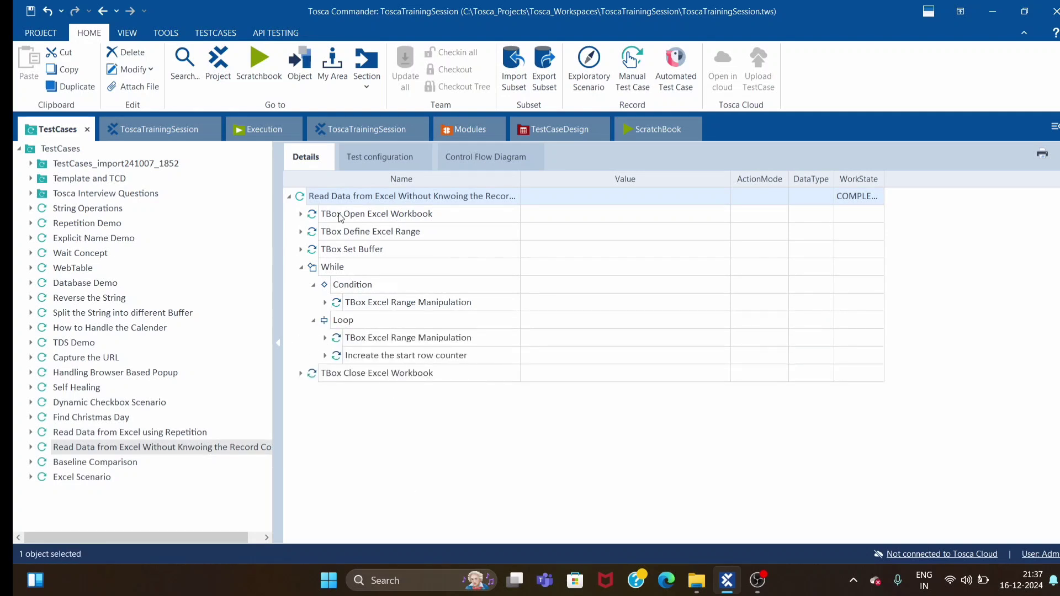
{"action": "left_click", "coordinate": [399, 447]}
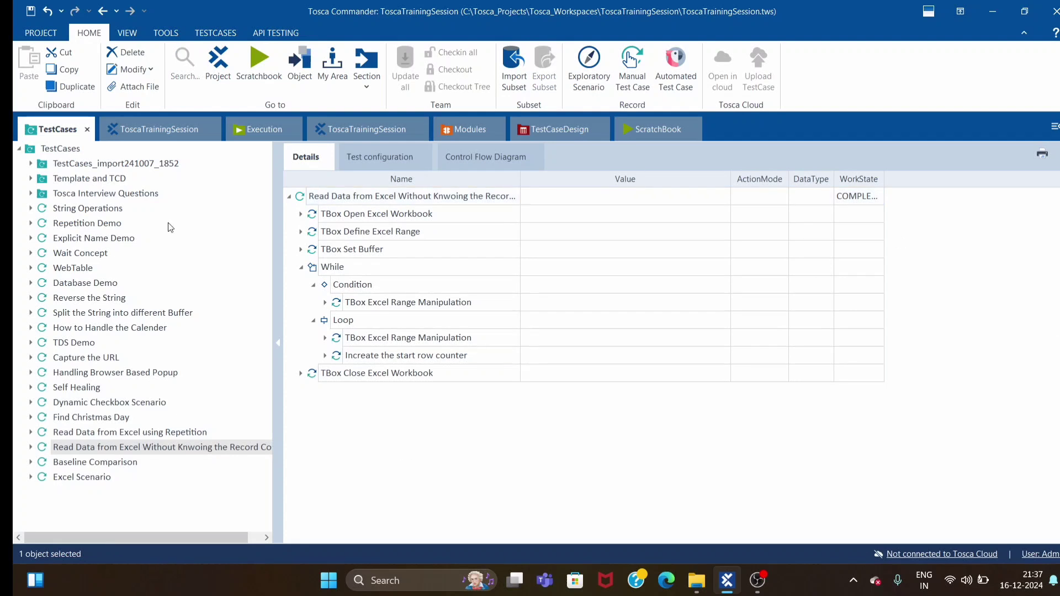
Step: Return to the Excel Scenario test case and collapse its TBox Excel Range Manipulation step
{"action": "left_click", "coordinate": [61, 479]}
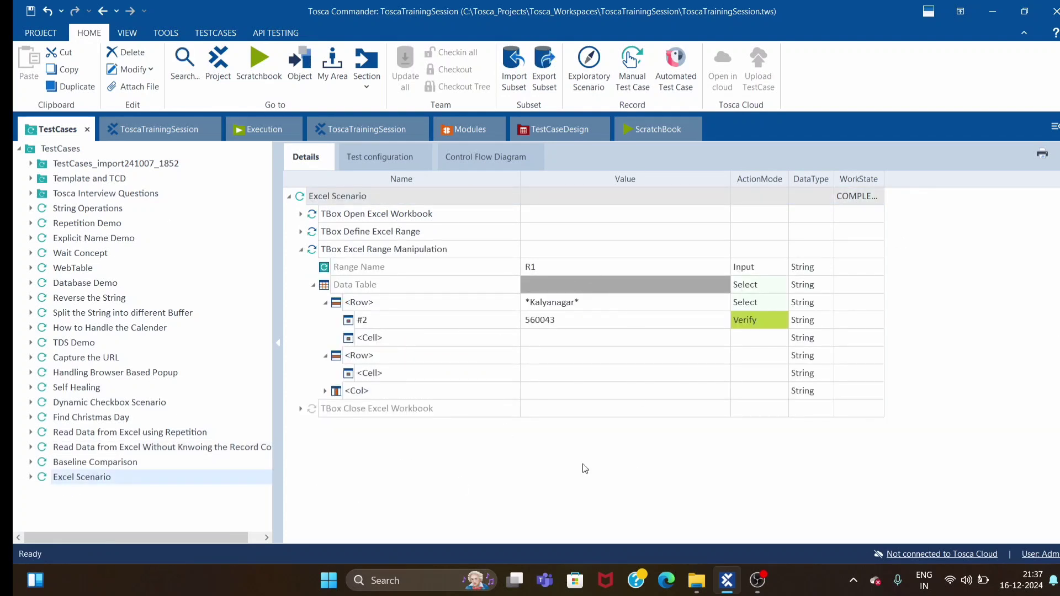
{"action": "left_click", "coordinate": [536, 452]}
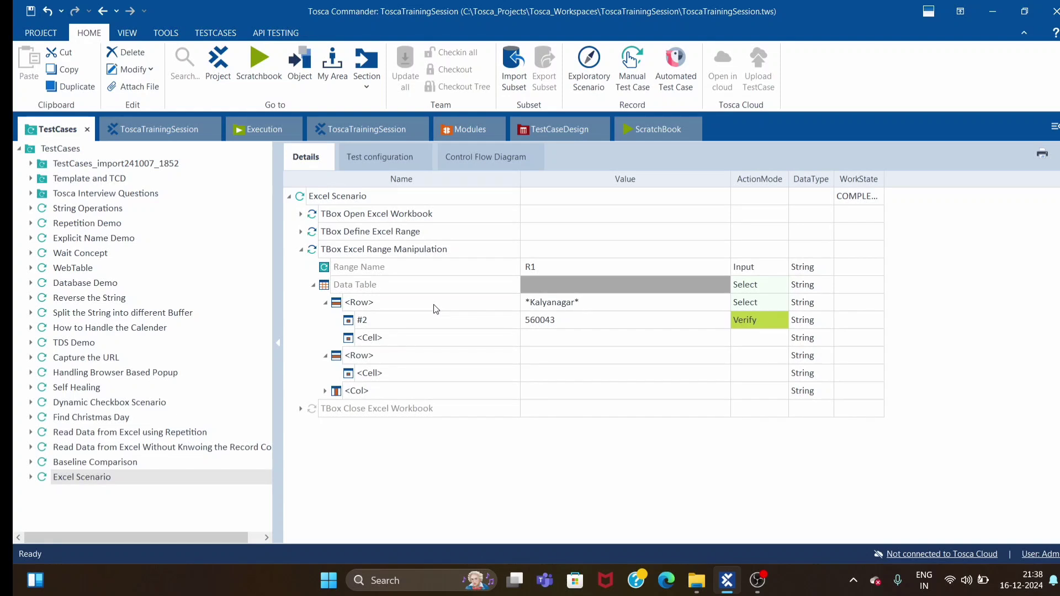
{"action": "left_click", "coordinate": [302, 249]}
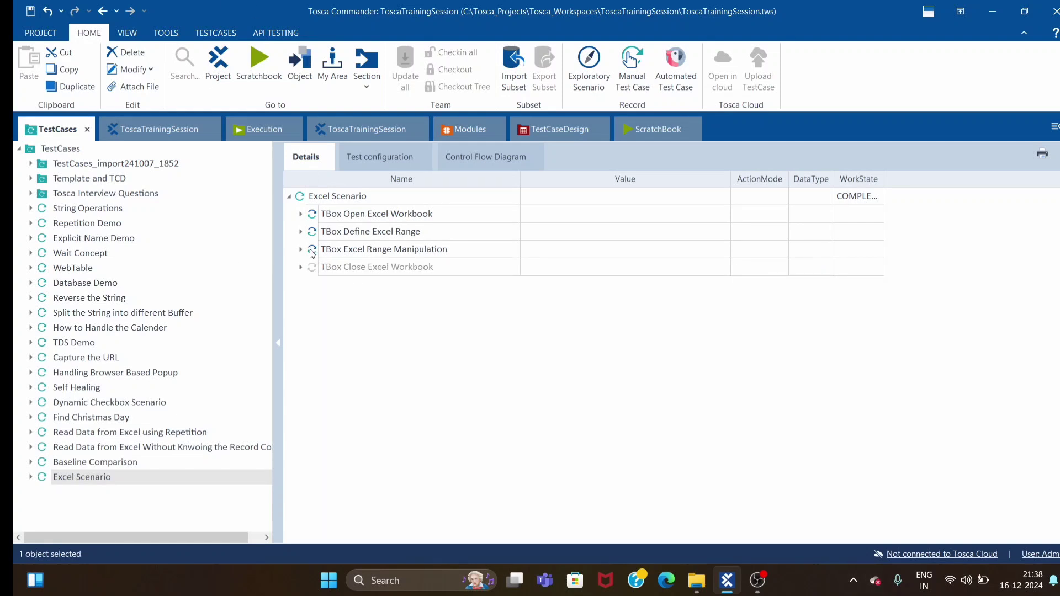